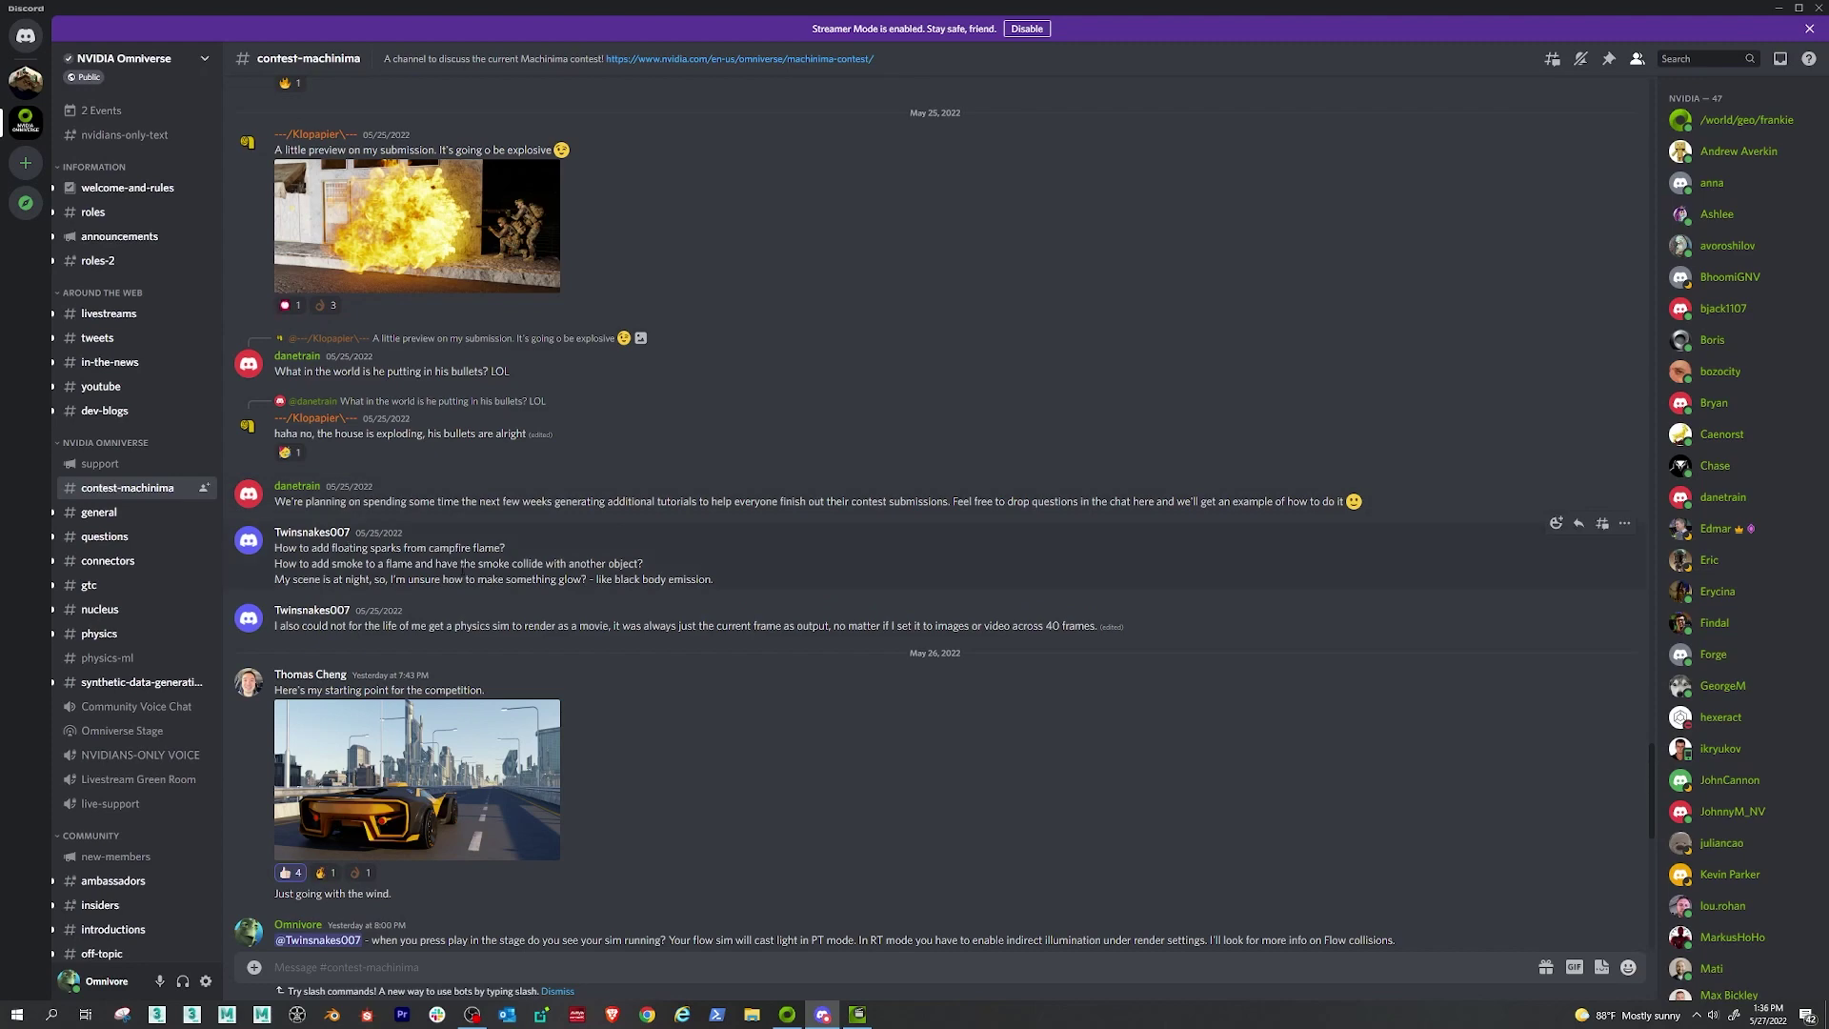
# Switch to Machinima, play the finished fire simulation, and turn the RectLight's visibility on and off
pyautogui.click(1777, 9)
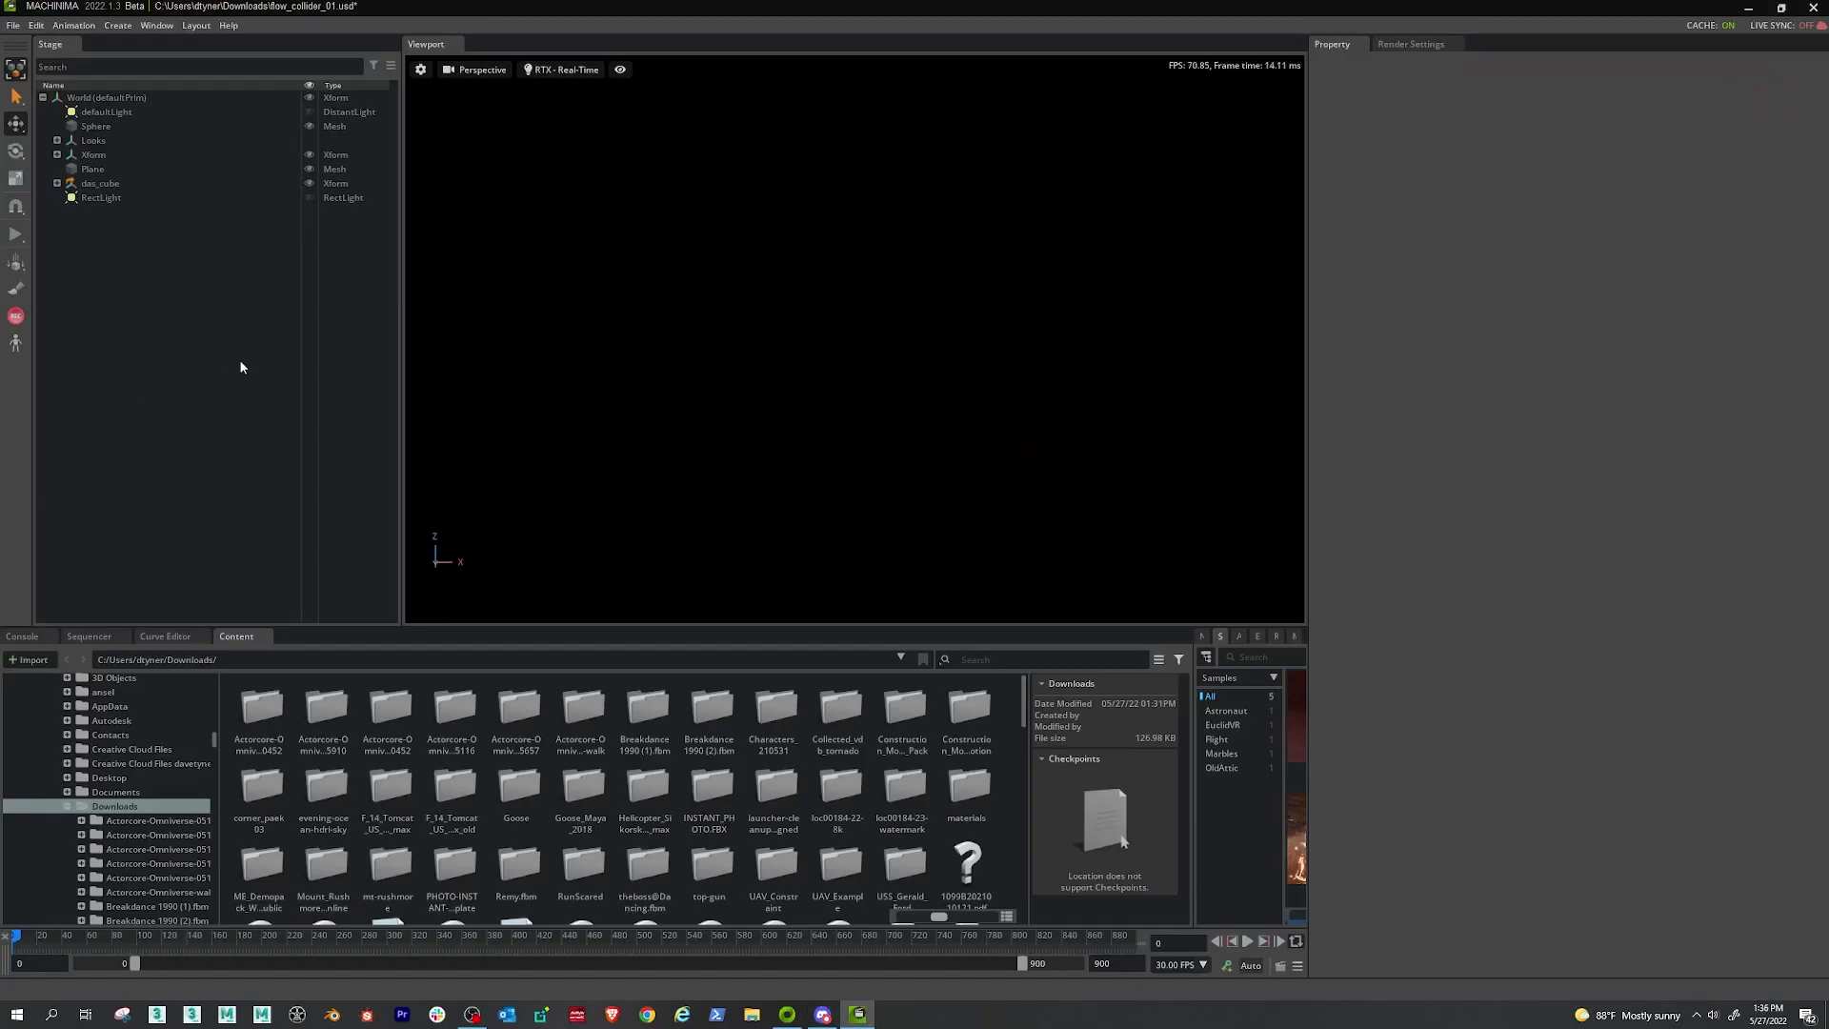
pyautogui.press('space')
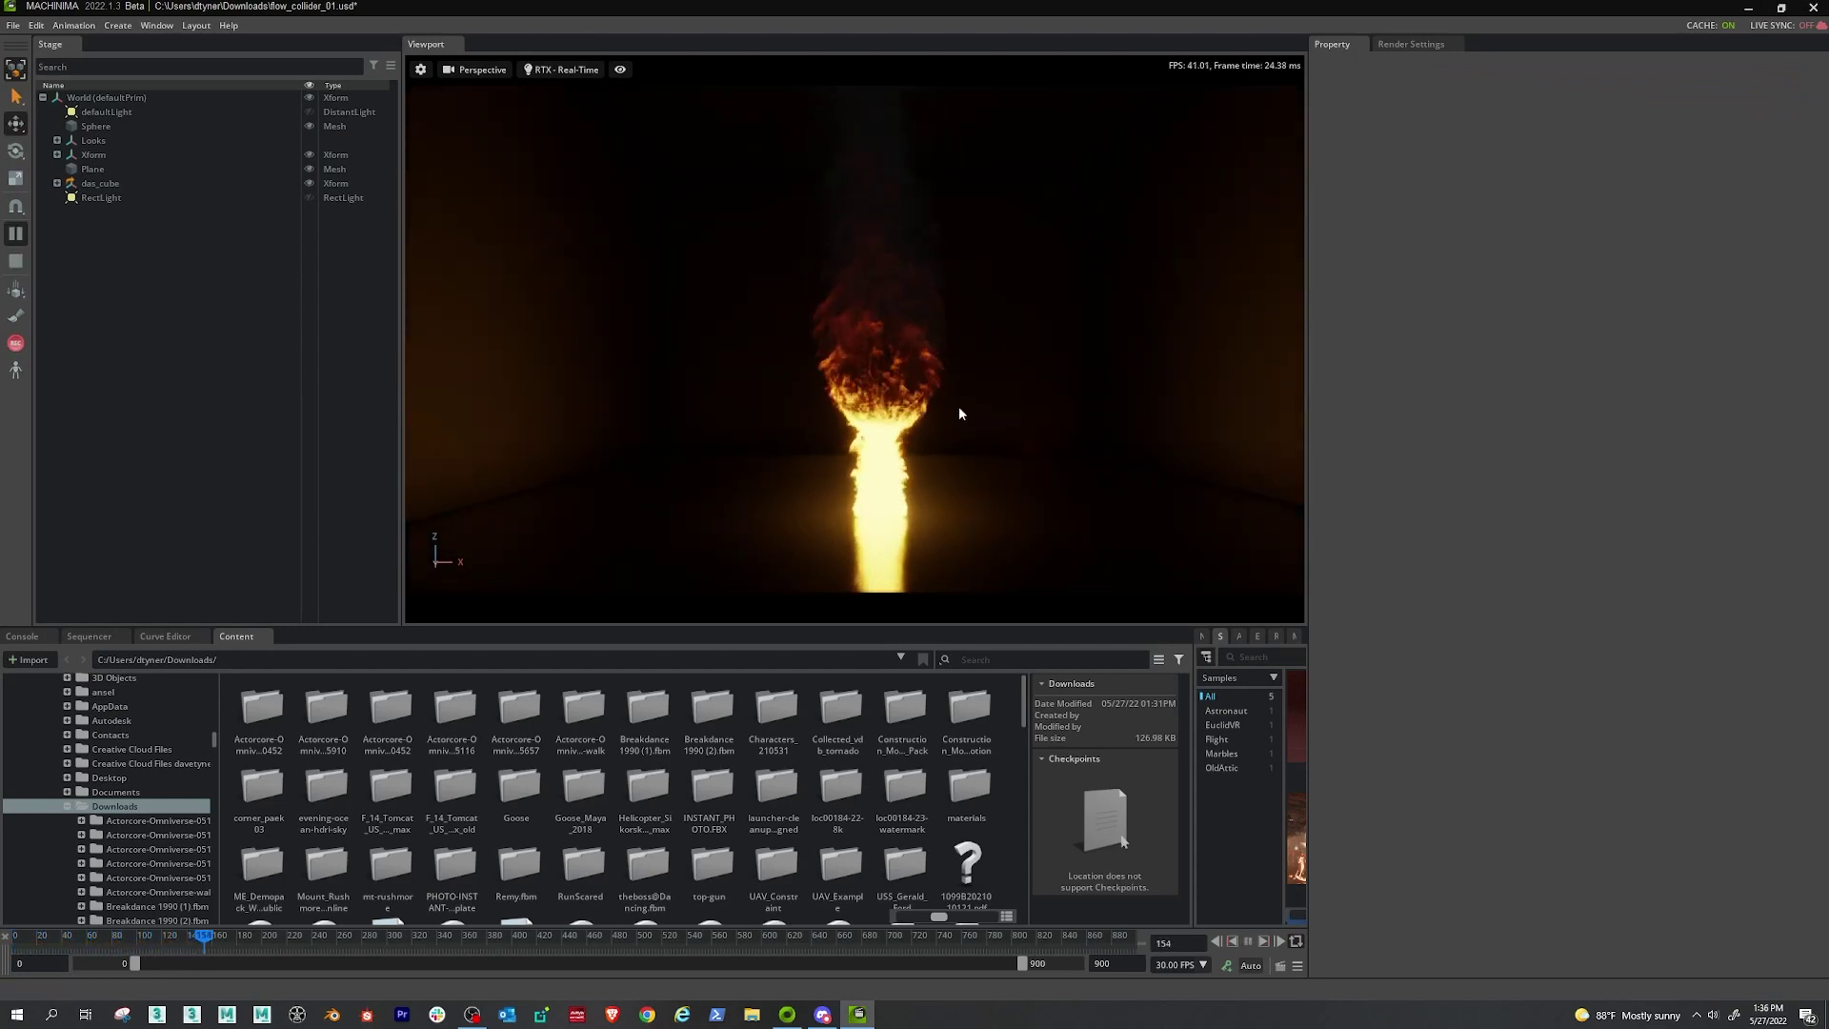
pyautogui.click(309, 198)
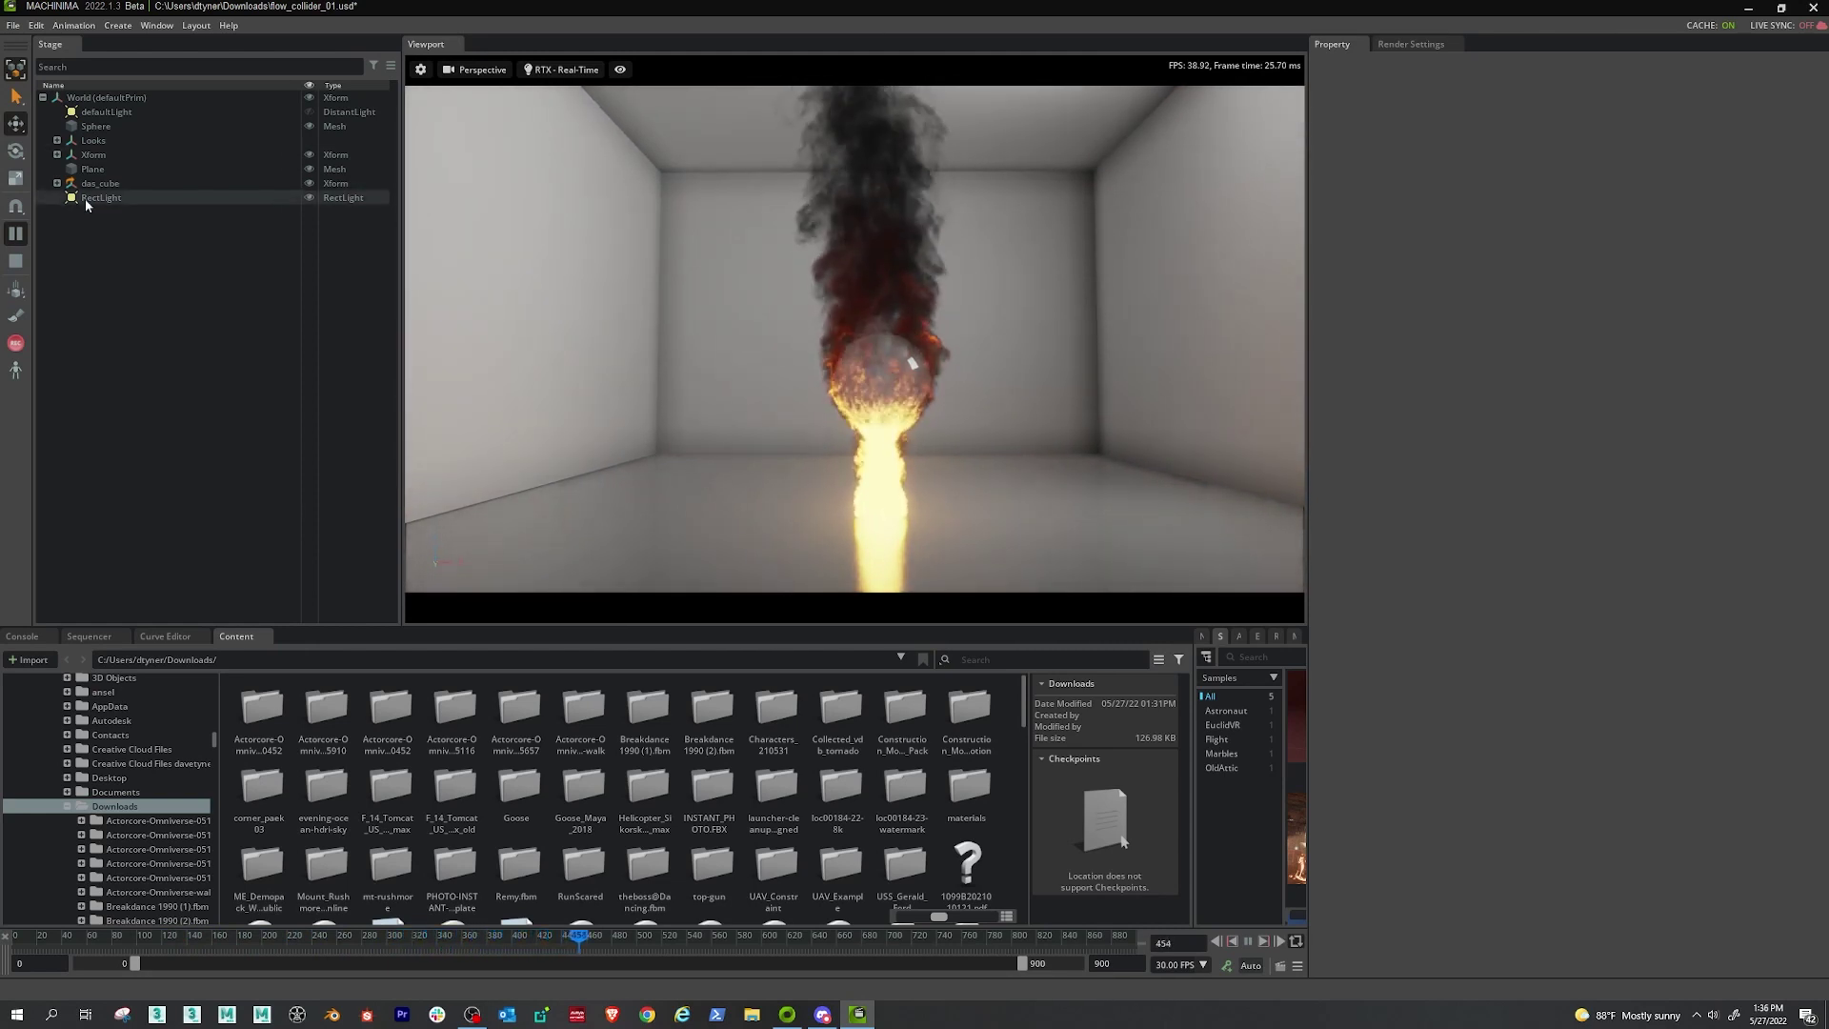
pyautogui.click(307, 198)
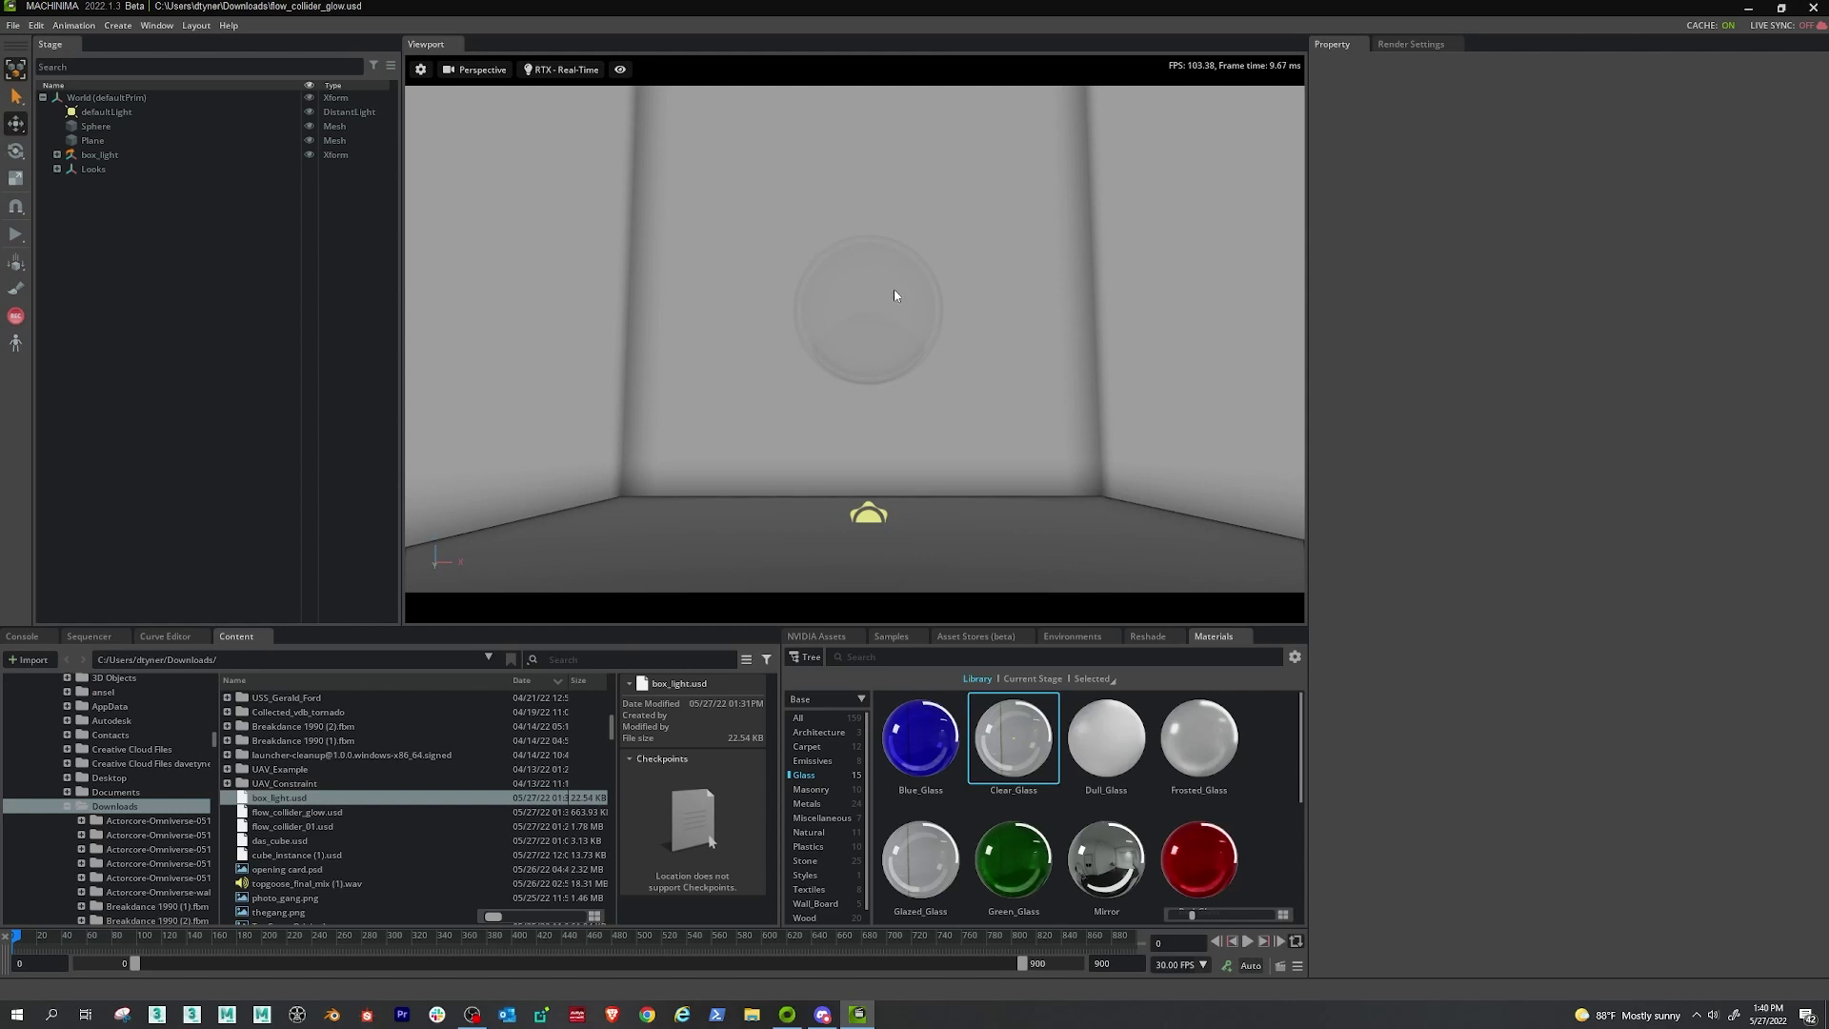
# Create an empty Xform in the stage and rename it flow_sphere
pyautogui.rightClick(119, 229)
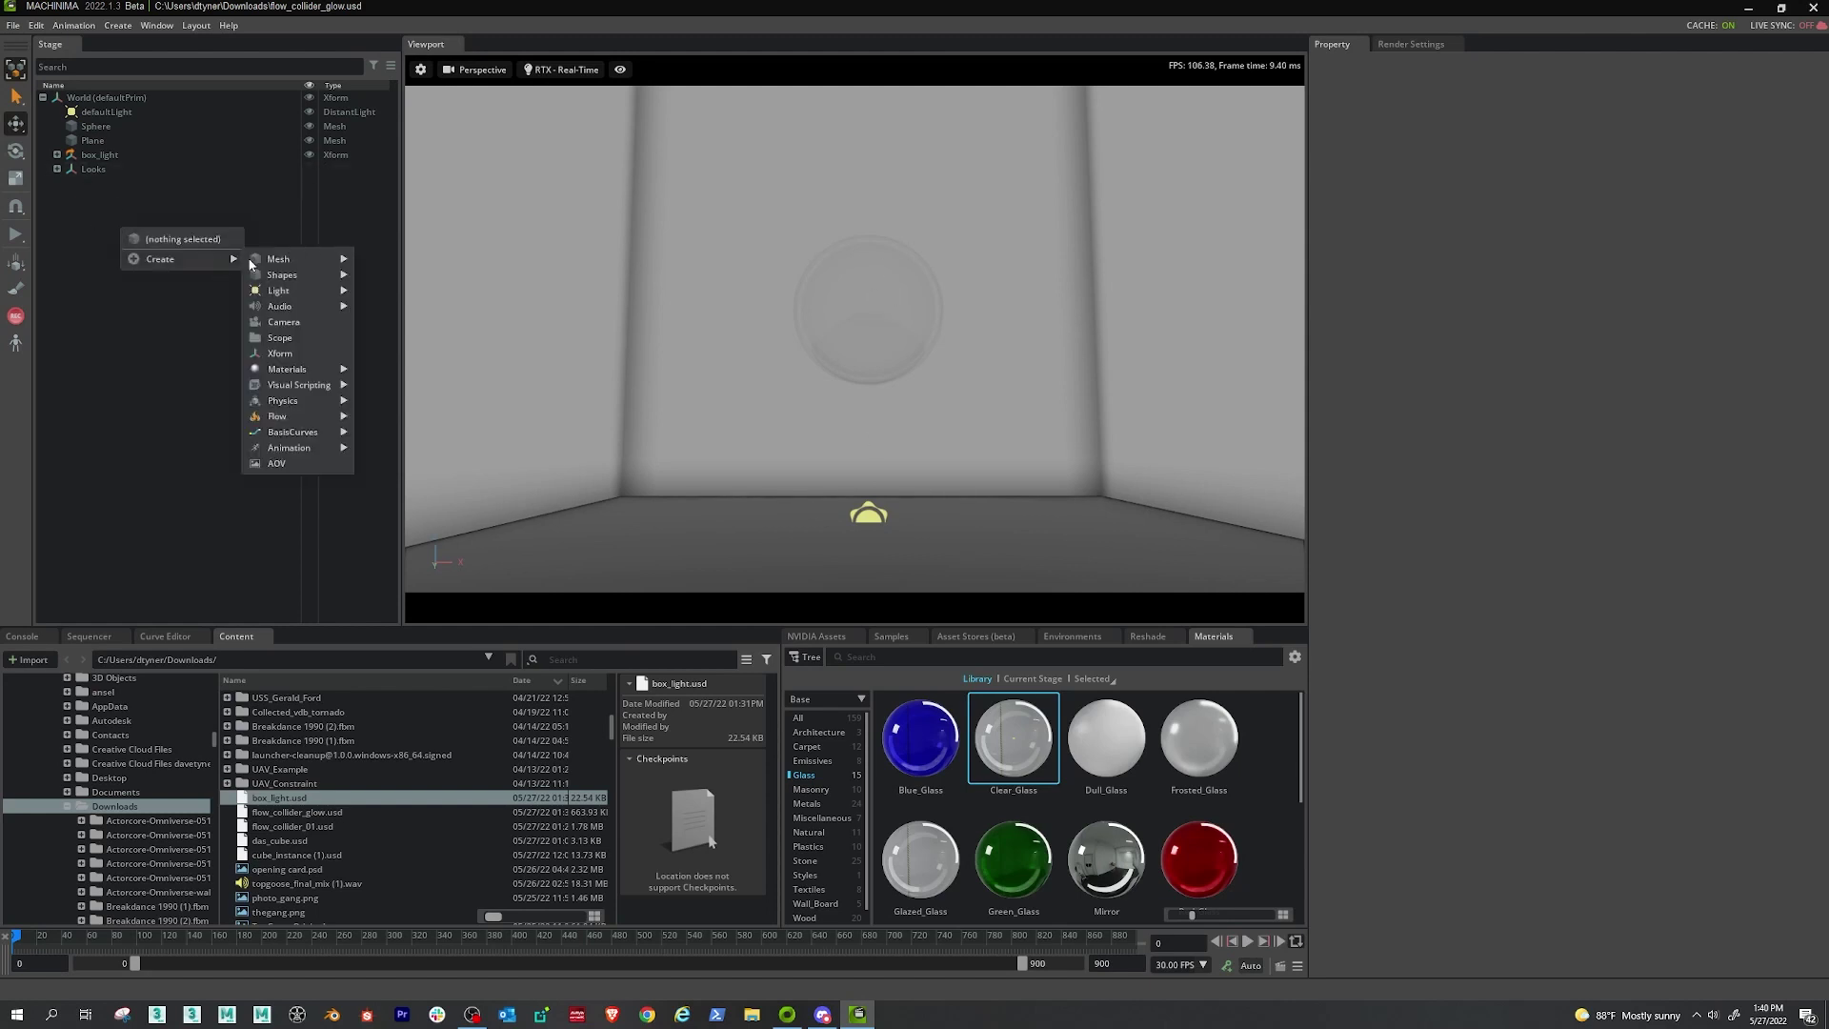
pyautogui.click(280, 354)
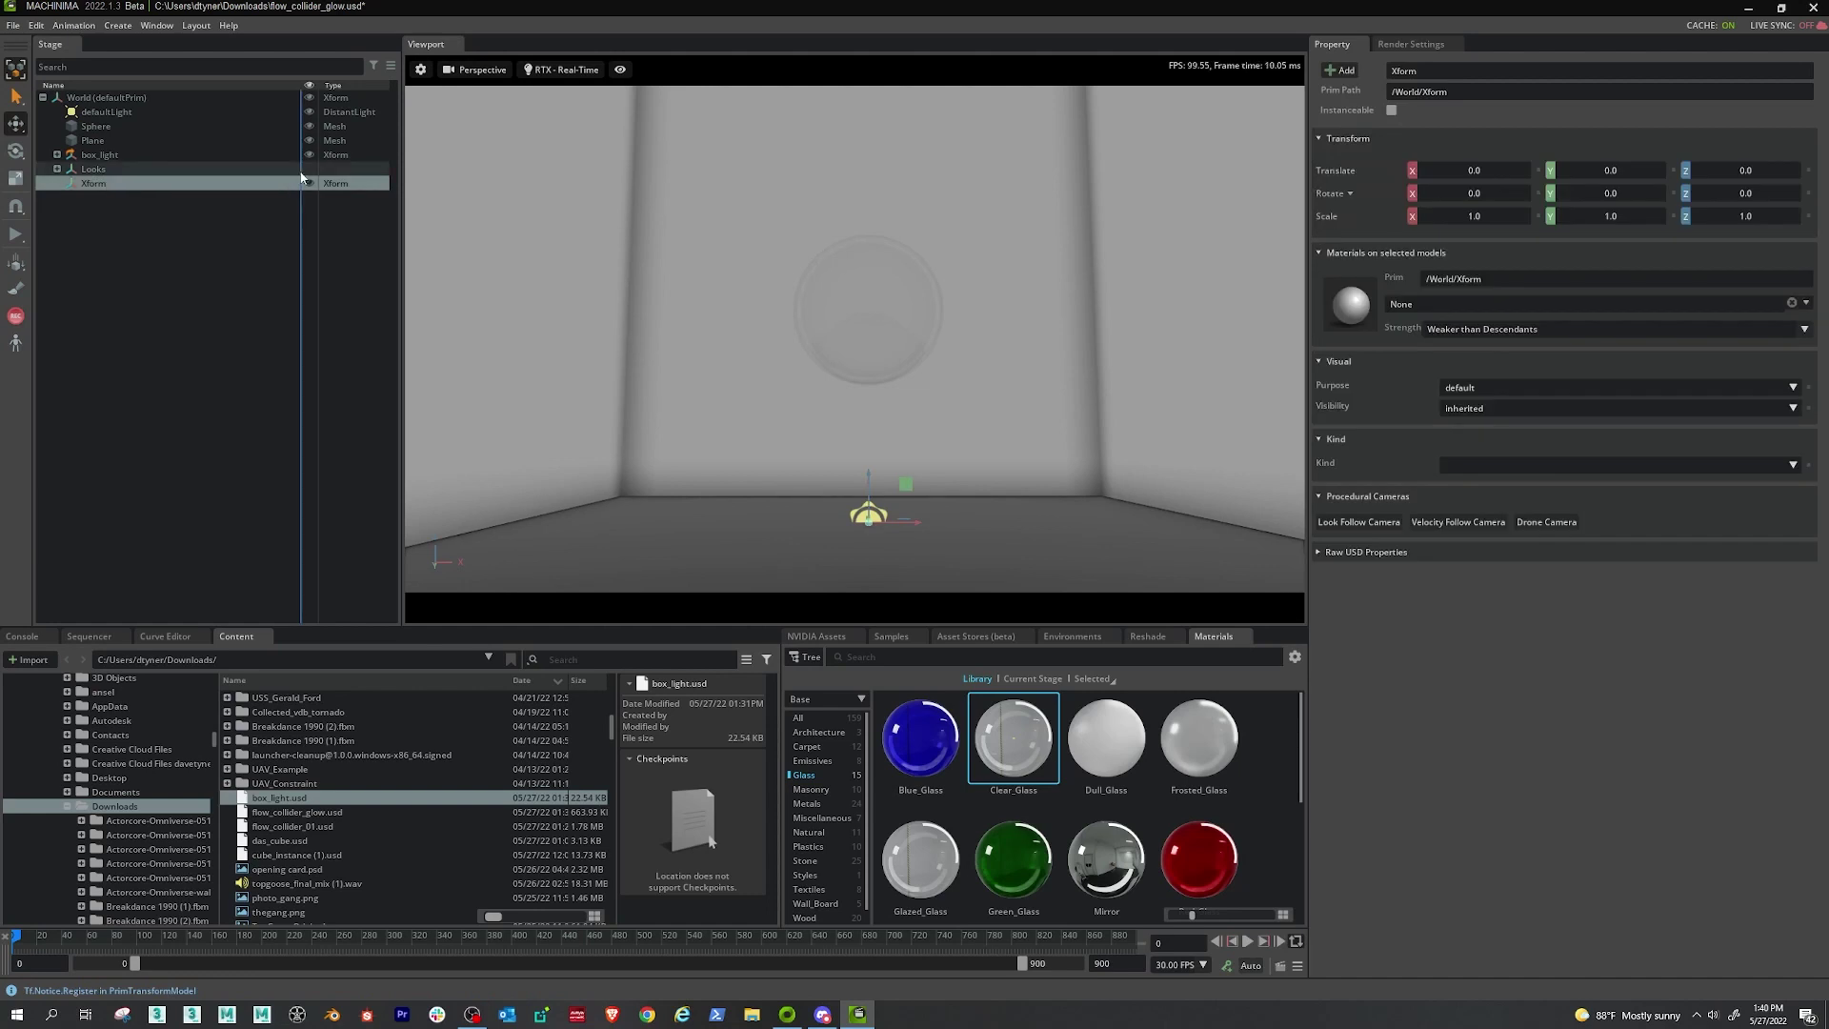
pyautogui.doubleClick(84, 182)
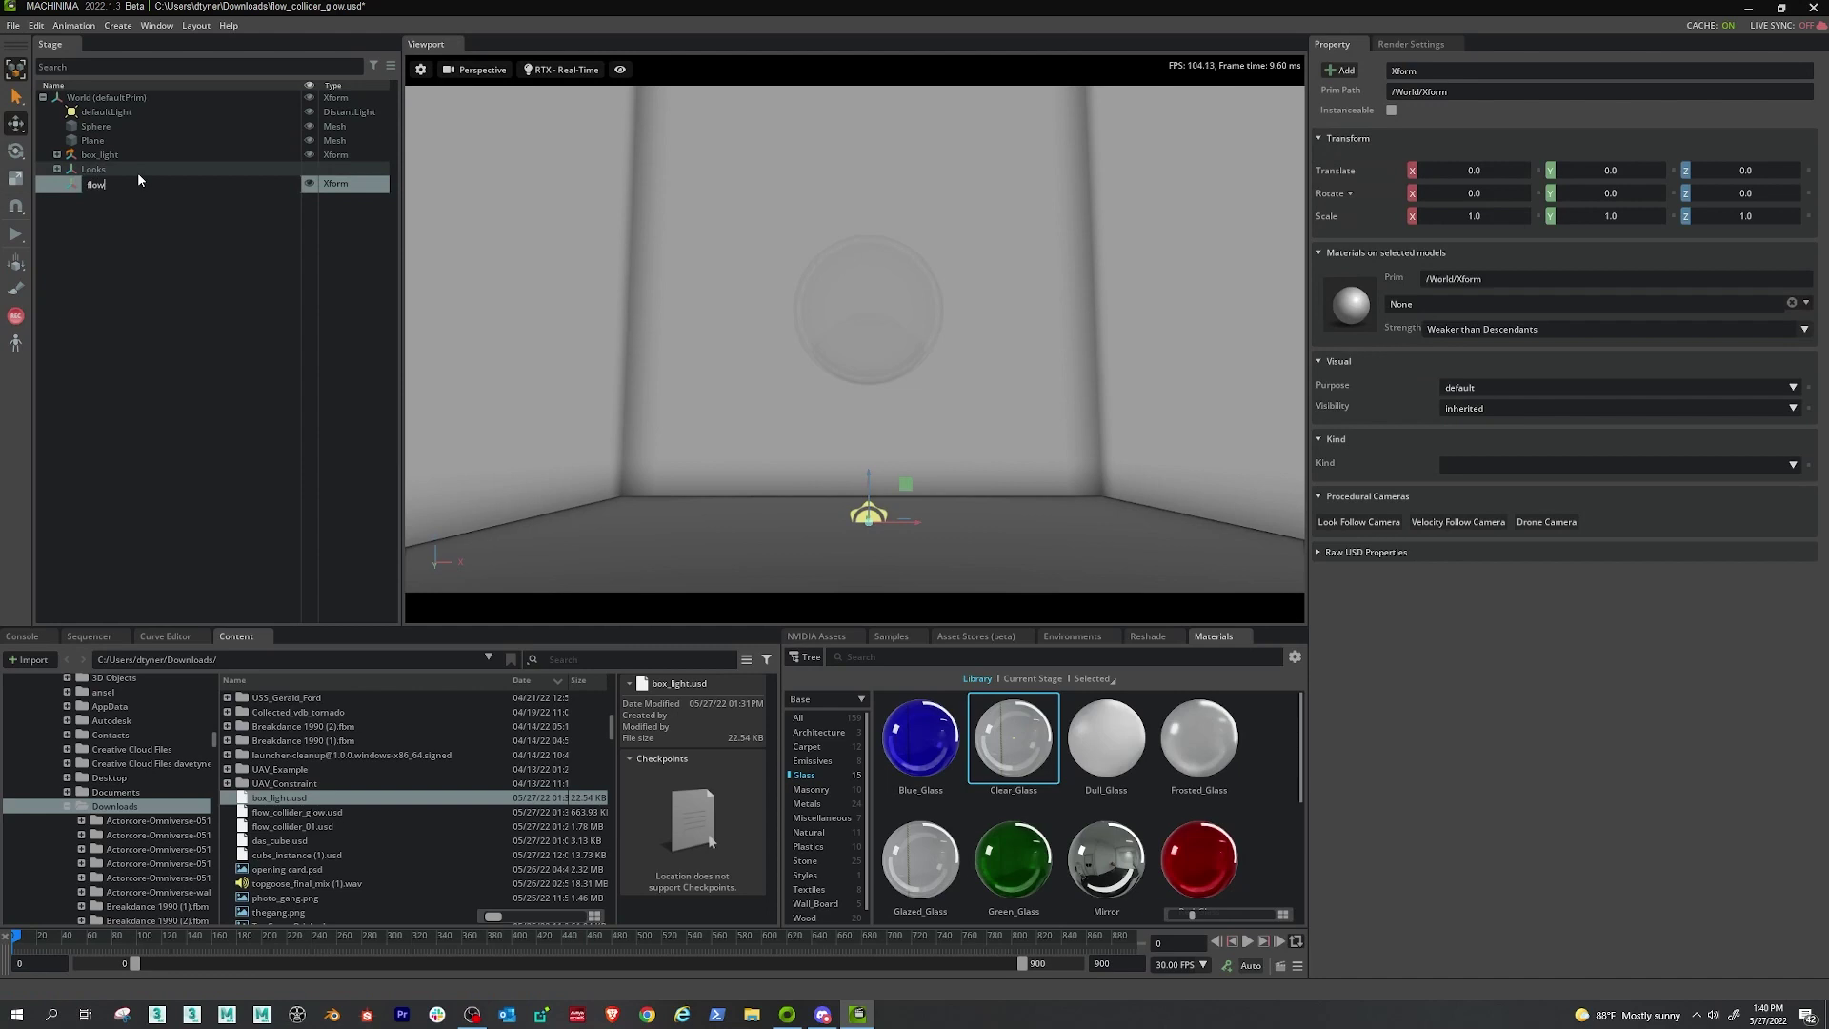
pyautogui.write('flow_sphere')
pyautogui.press('Return')
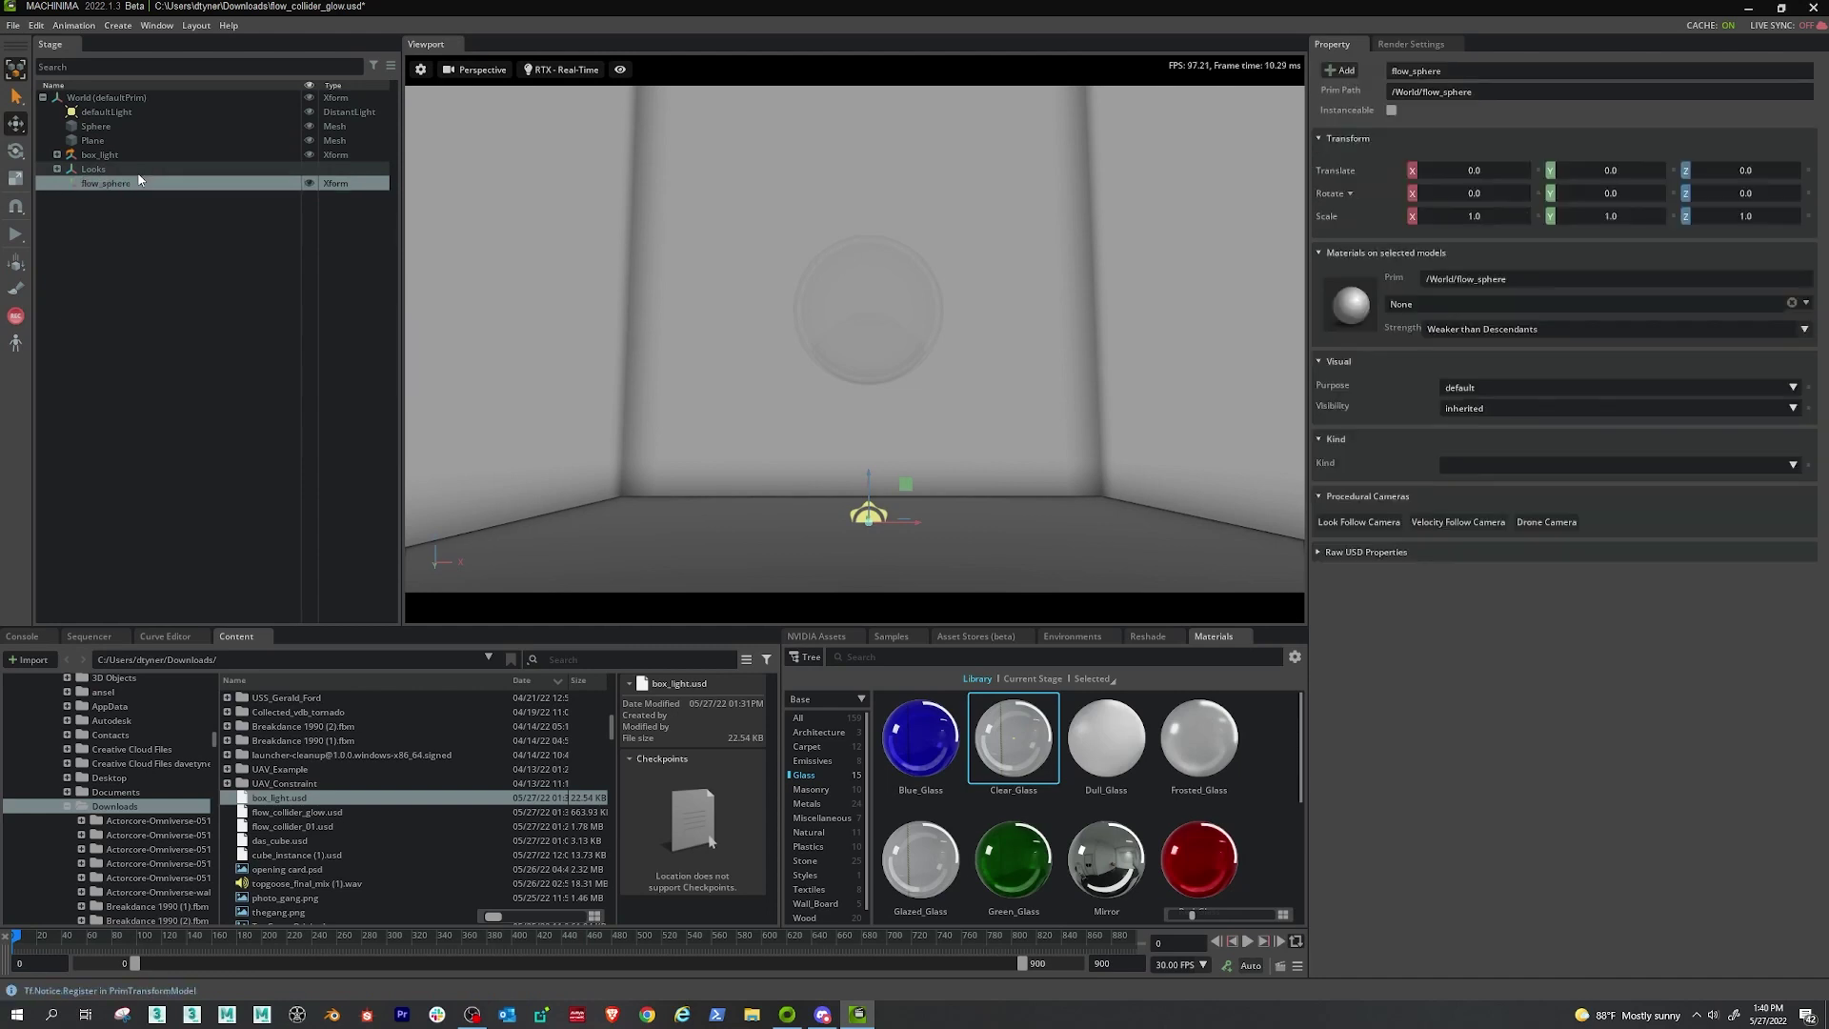
# Open the Flow presets browser and dock it alongside the Content browser
pyautogui.click(158, 26)
pyautogui.moveTo(166, 78)
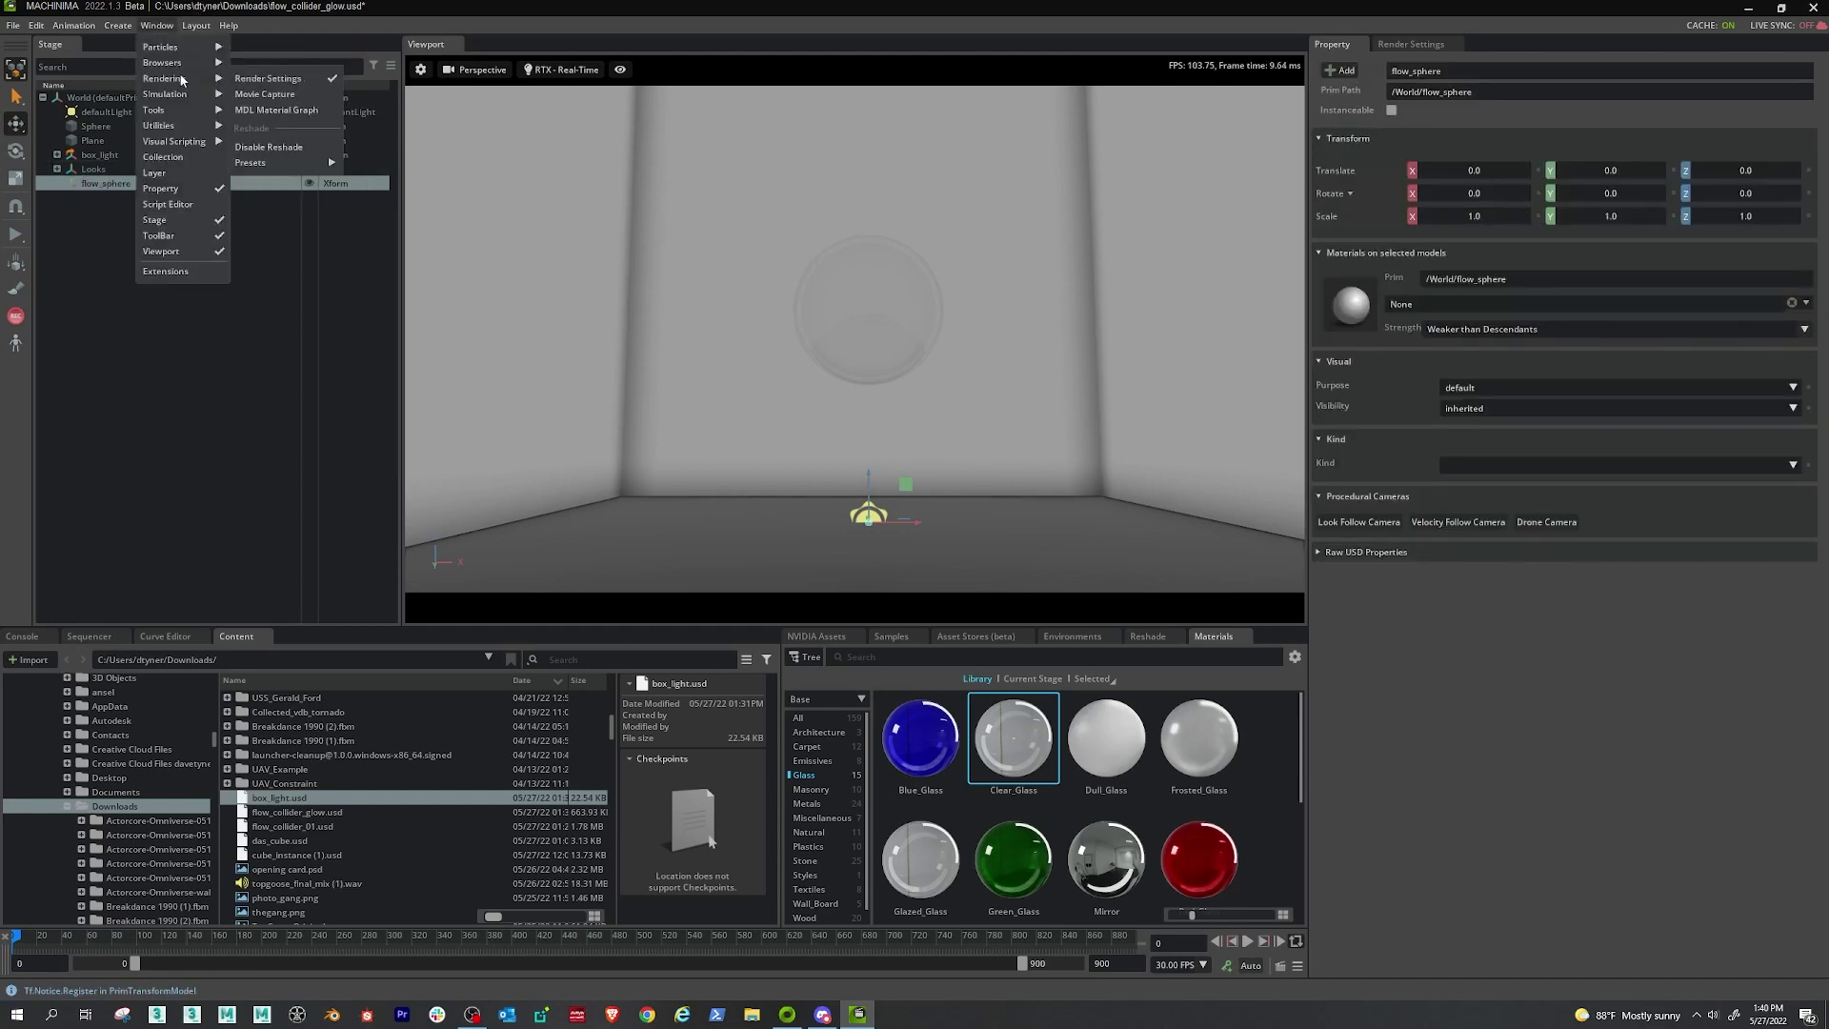
pyautogui.moveTo(264, 164)
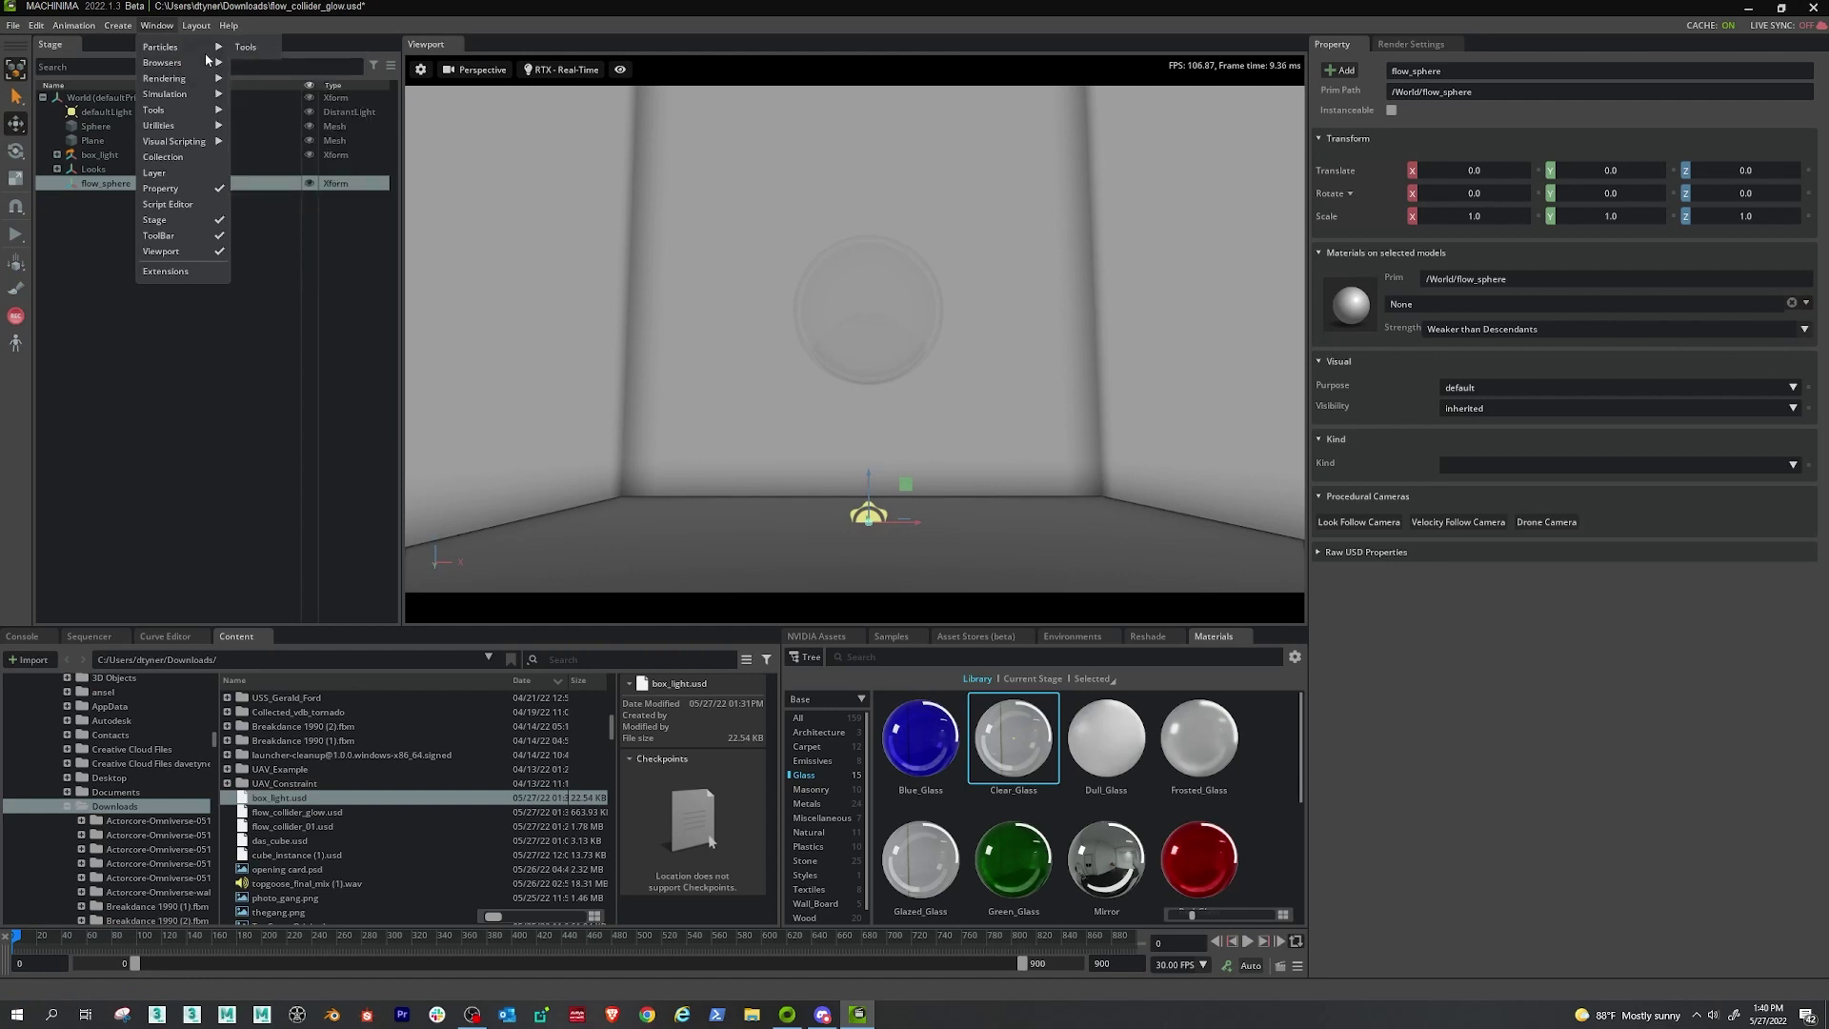
pyautogui.click(262, 158)
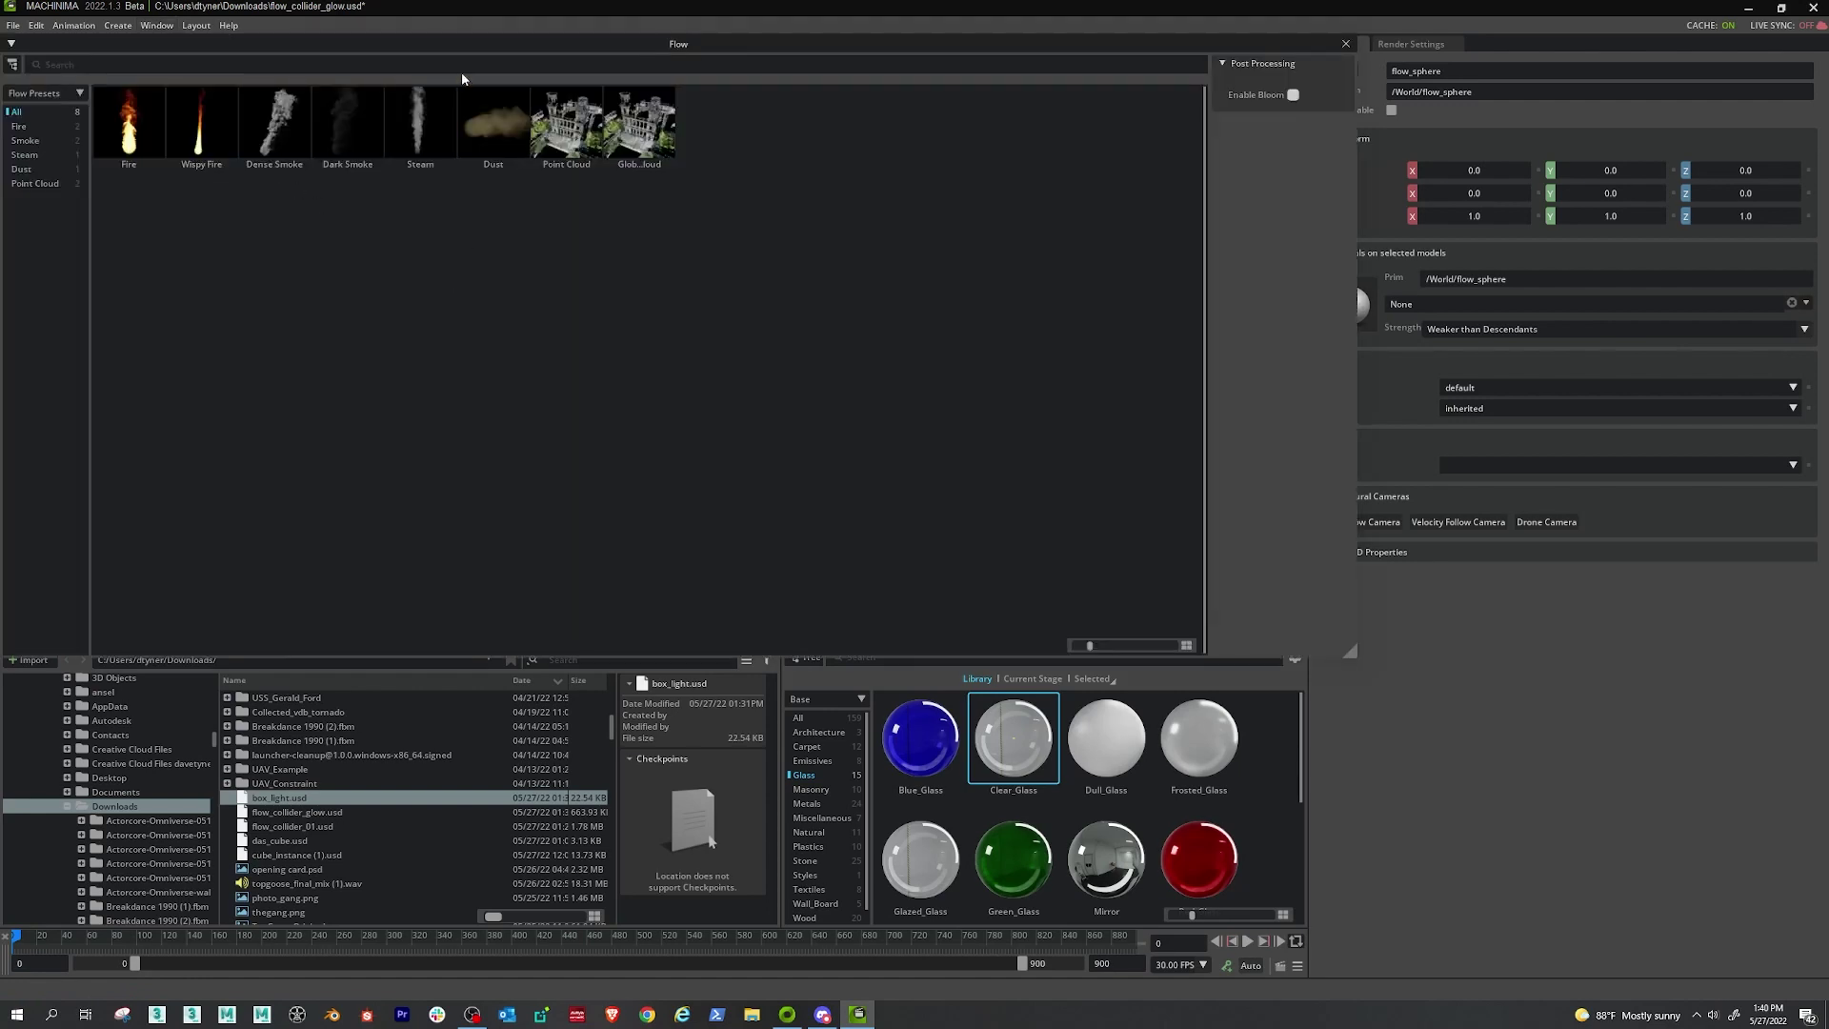
pyautogui.moveTo(602, 48); pyautogui.dragTo(435, 649)
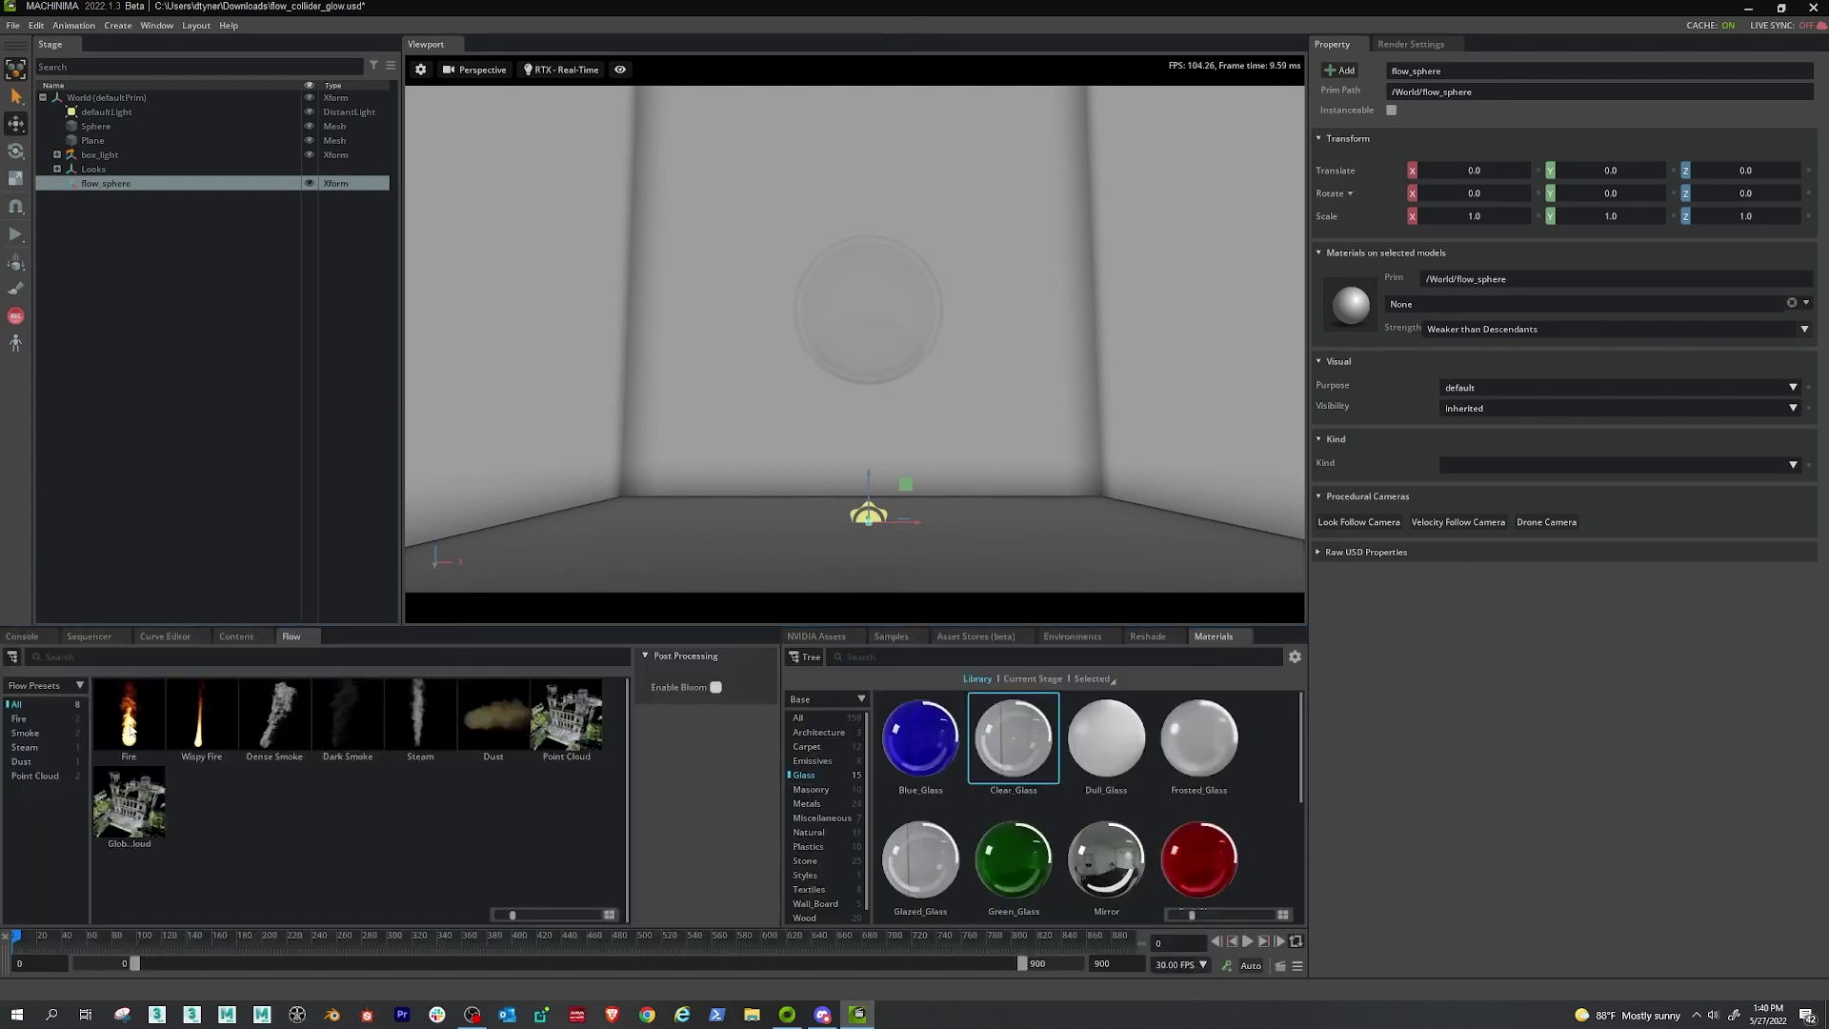
# Apply the Fire preset to flow_sphere, play the simulation as a preview and stop it
pyautogui.doubleClick(127, 720)
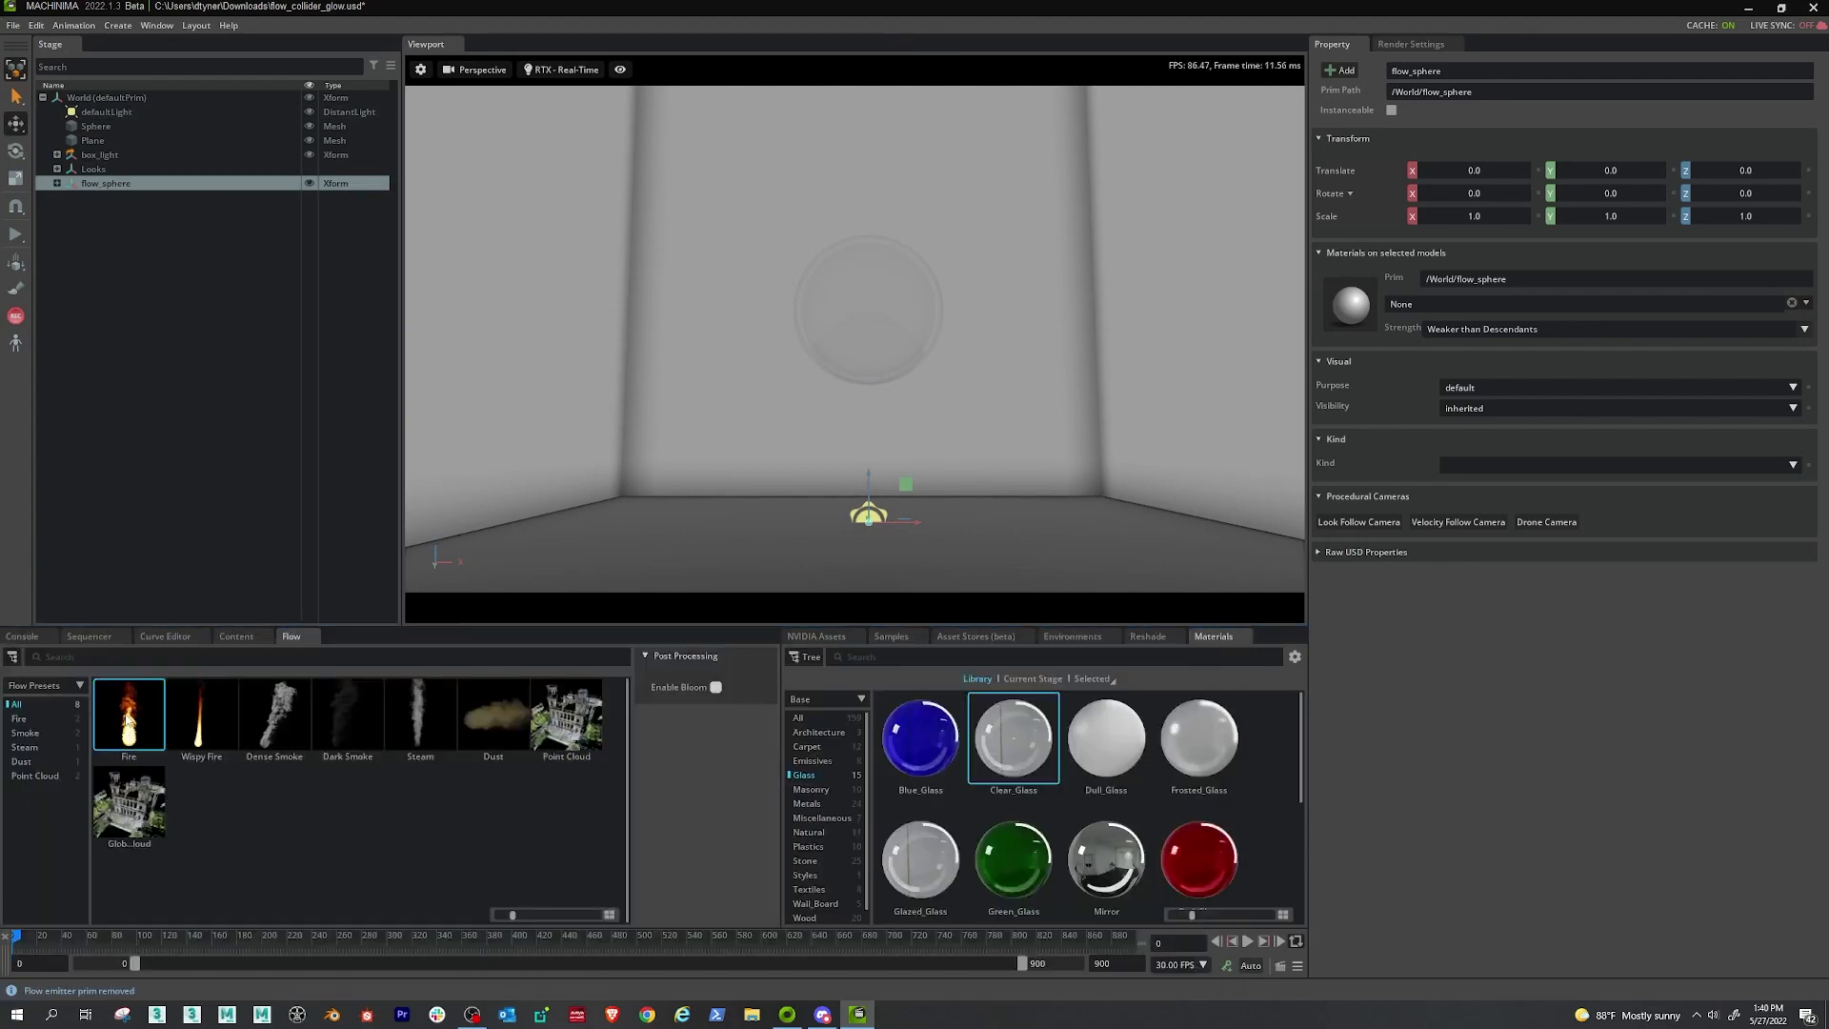
pyautogui.click(204, 391)
pyautogui.press('space')
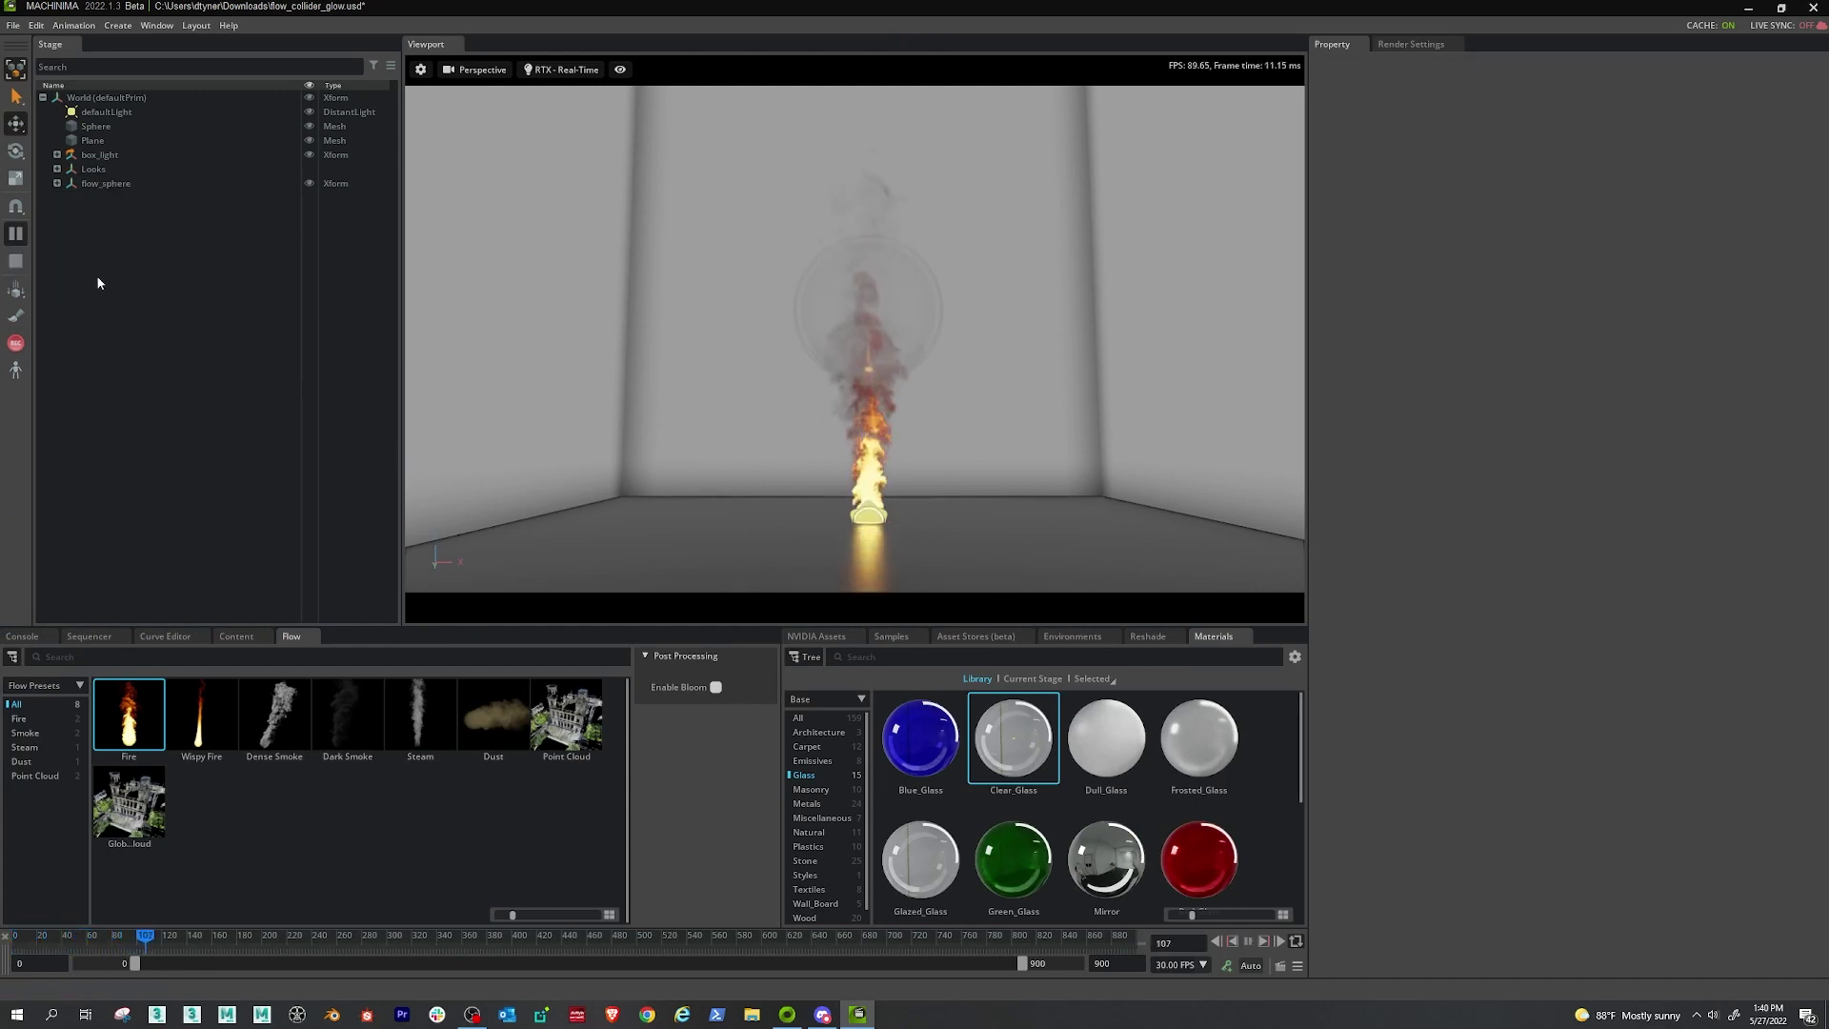
pyautogui.click(16, 260)
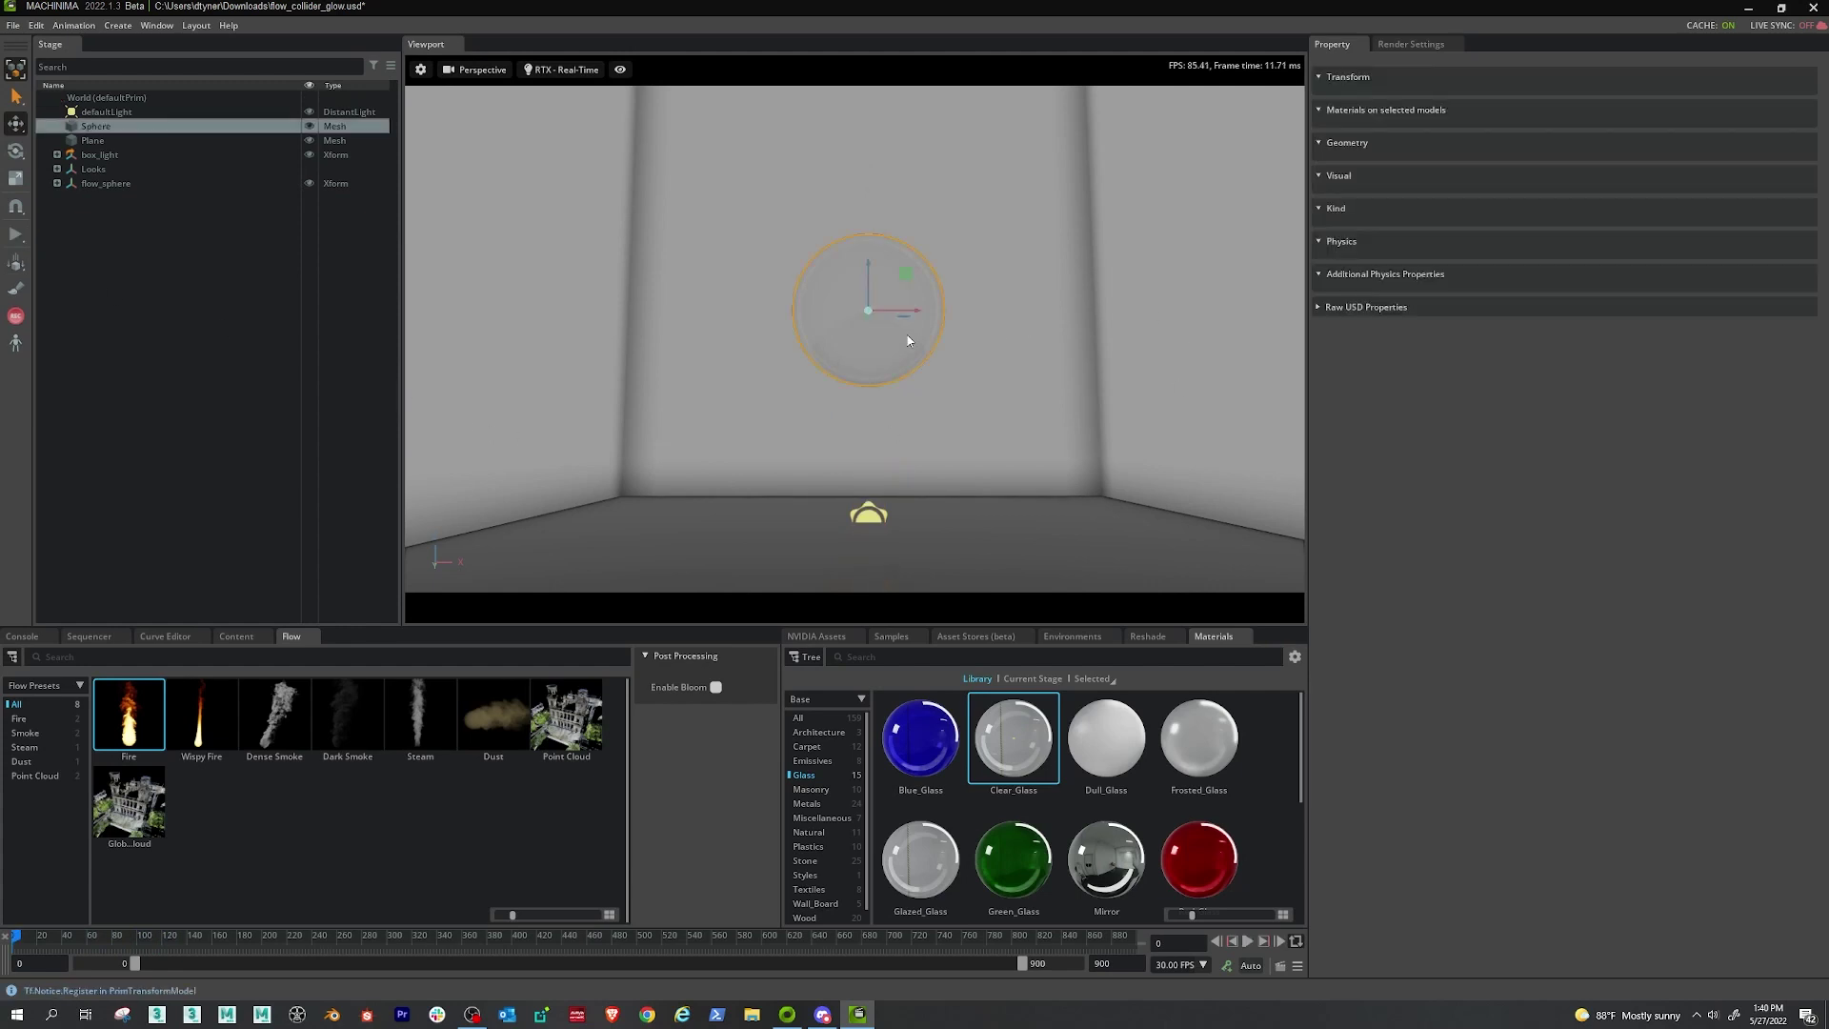
# Add the Colliders Preset to the sphere and set its collider approximation to Convex Decomposition
pyautogui.click(910, 341)
pyautogui.rightClick(855, 303)
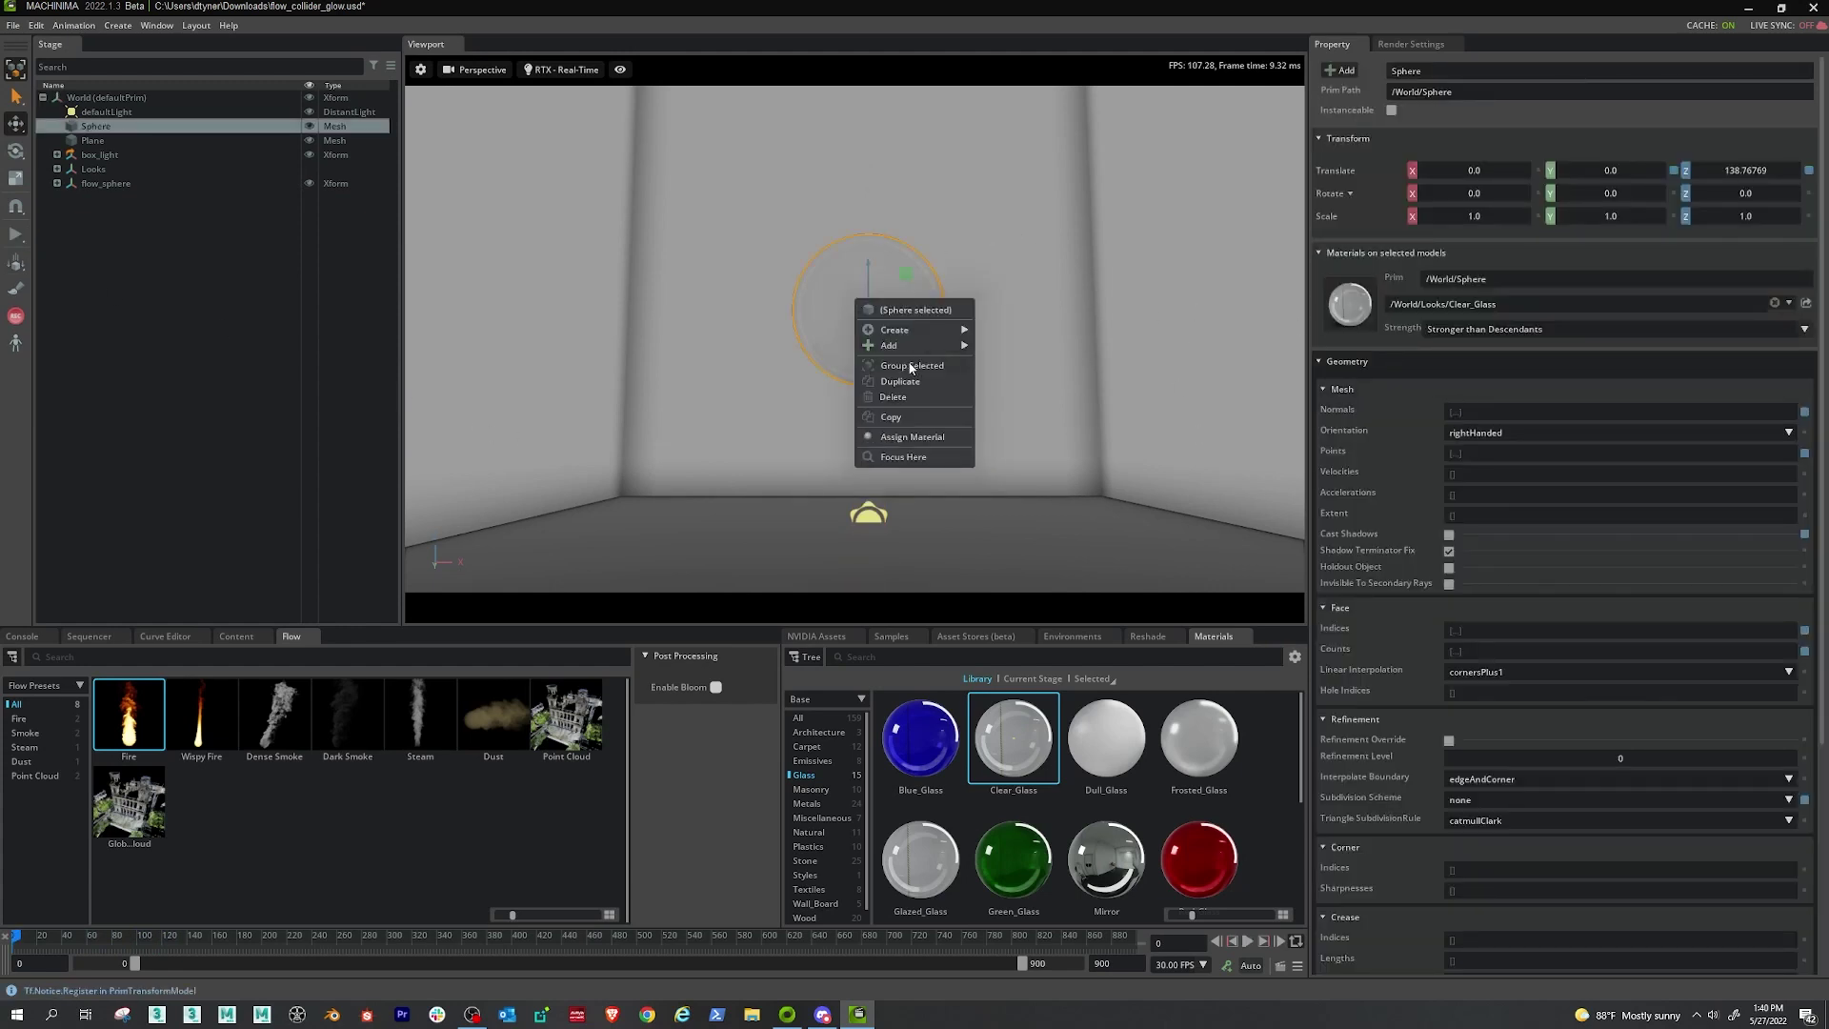
pyautogui.moveTo(922, 343)
pyautogui.moveTo(1020, 423)
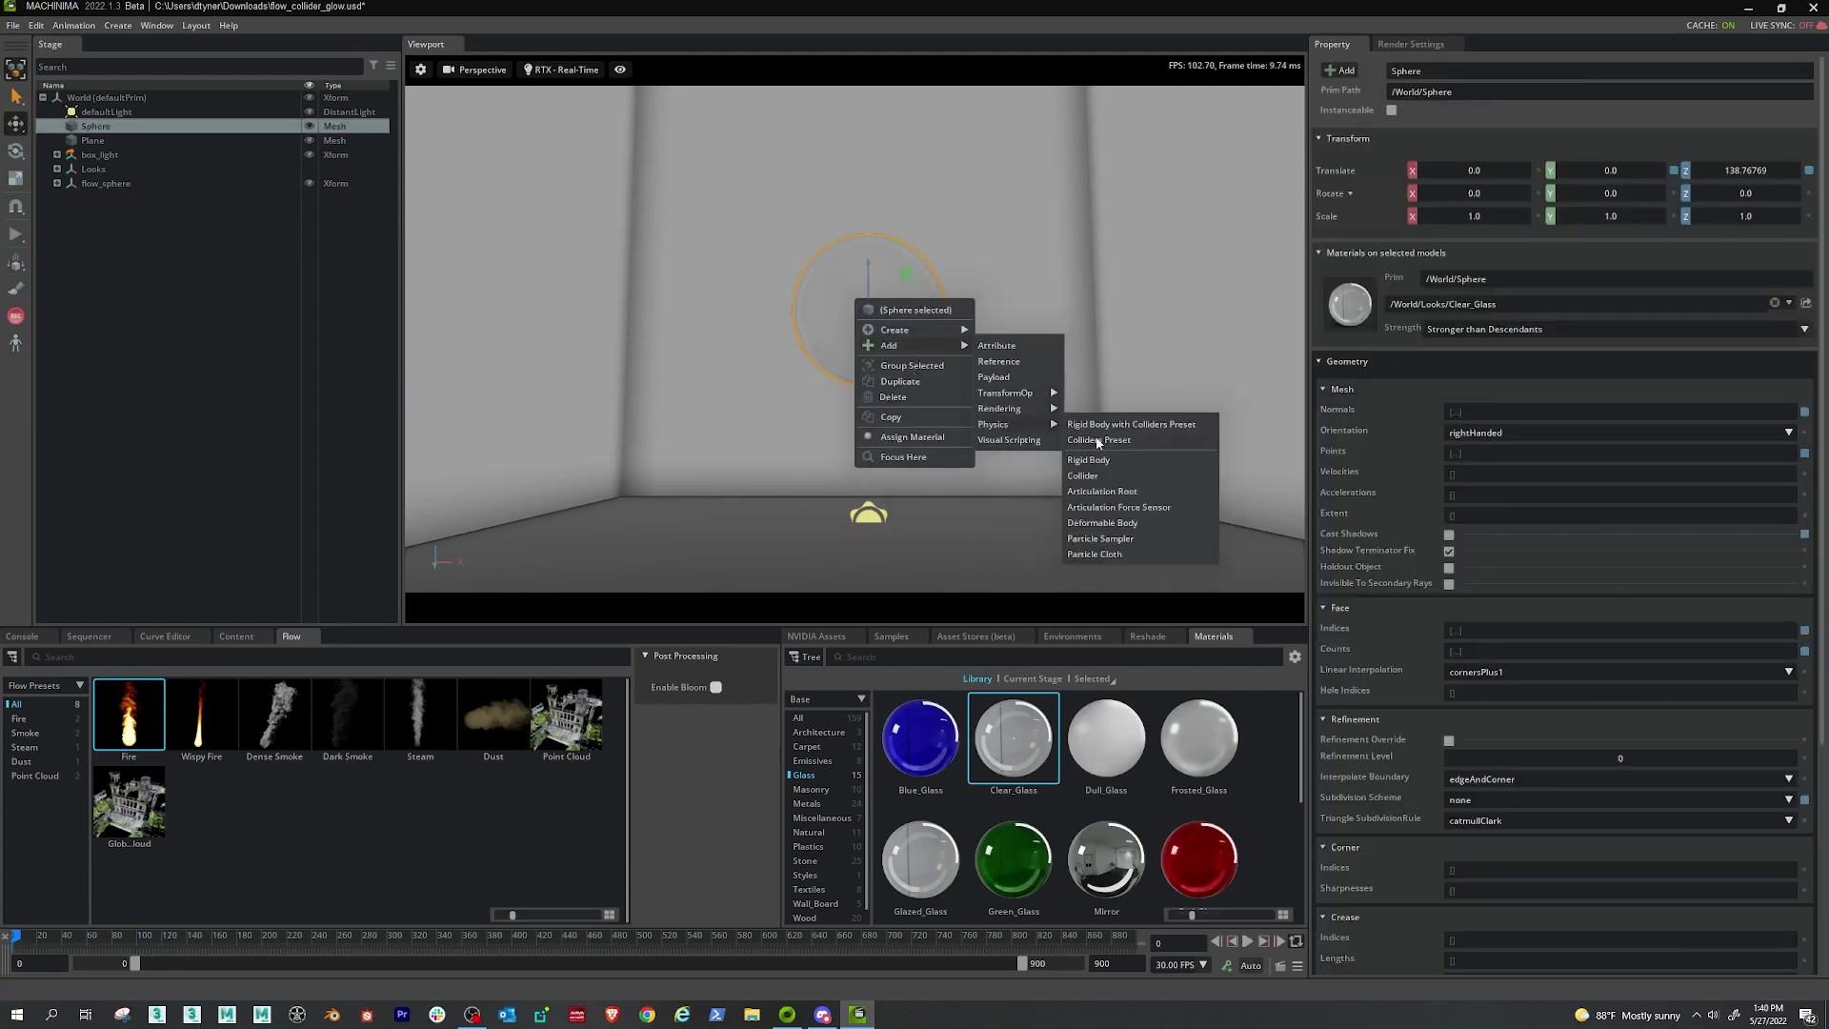
pyautogui.click(1098, 440)
pyautogui.scroll(-8, 1553, 625)
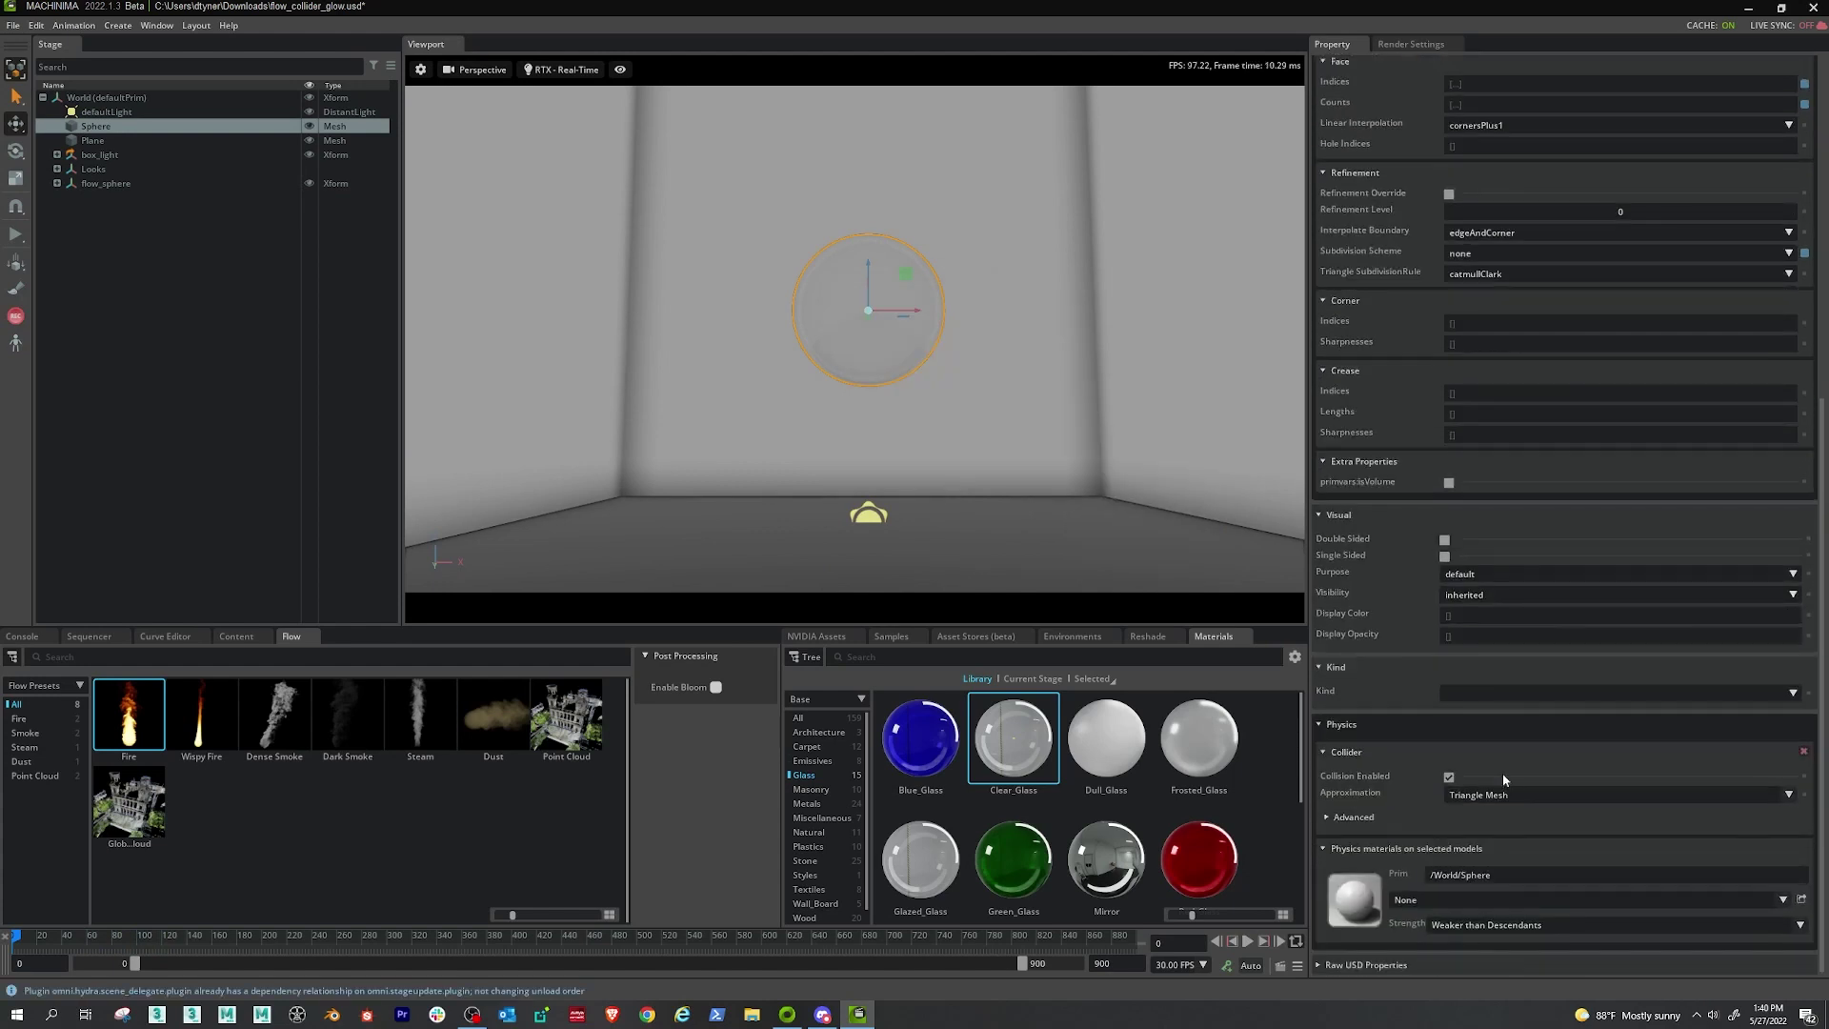
pyautogui.click(1473, 794)
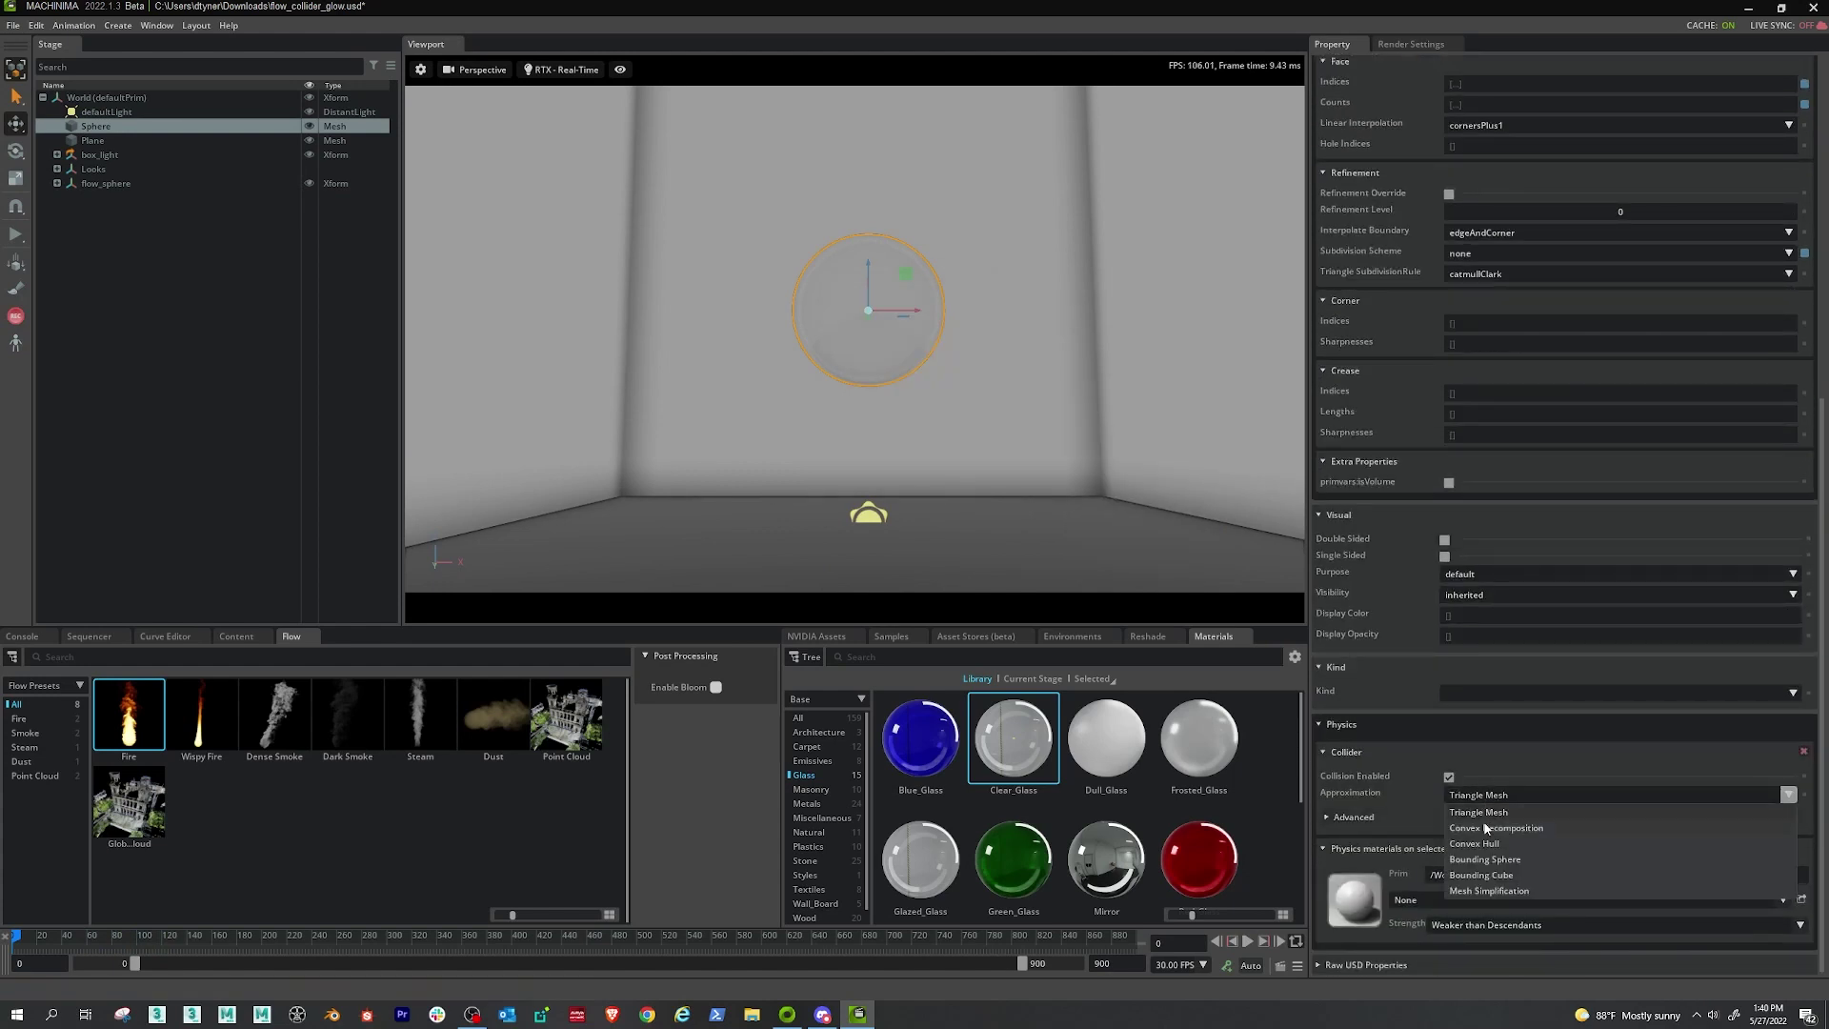
pyautogui.click(1491, 828)
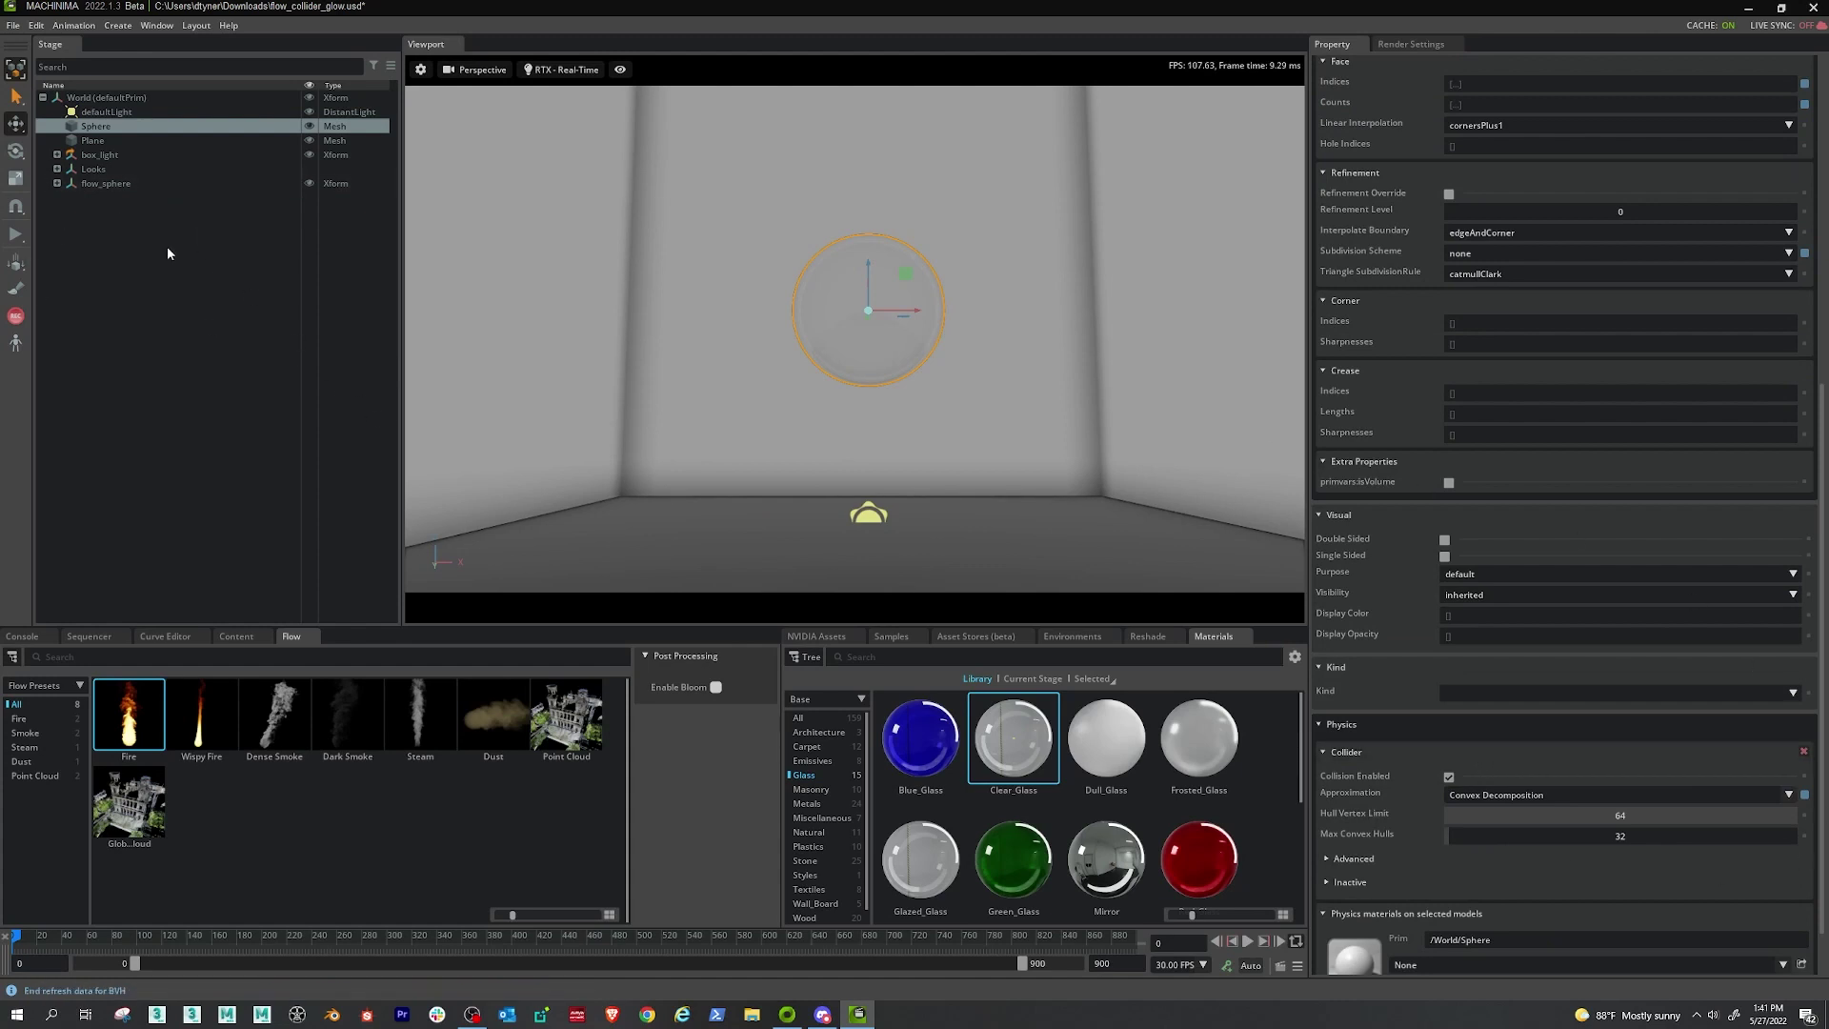
# Enable physics collision on the flowSimulate prim under flow_sphere and play the simulation
pyautogui.click(57, 183)
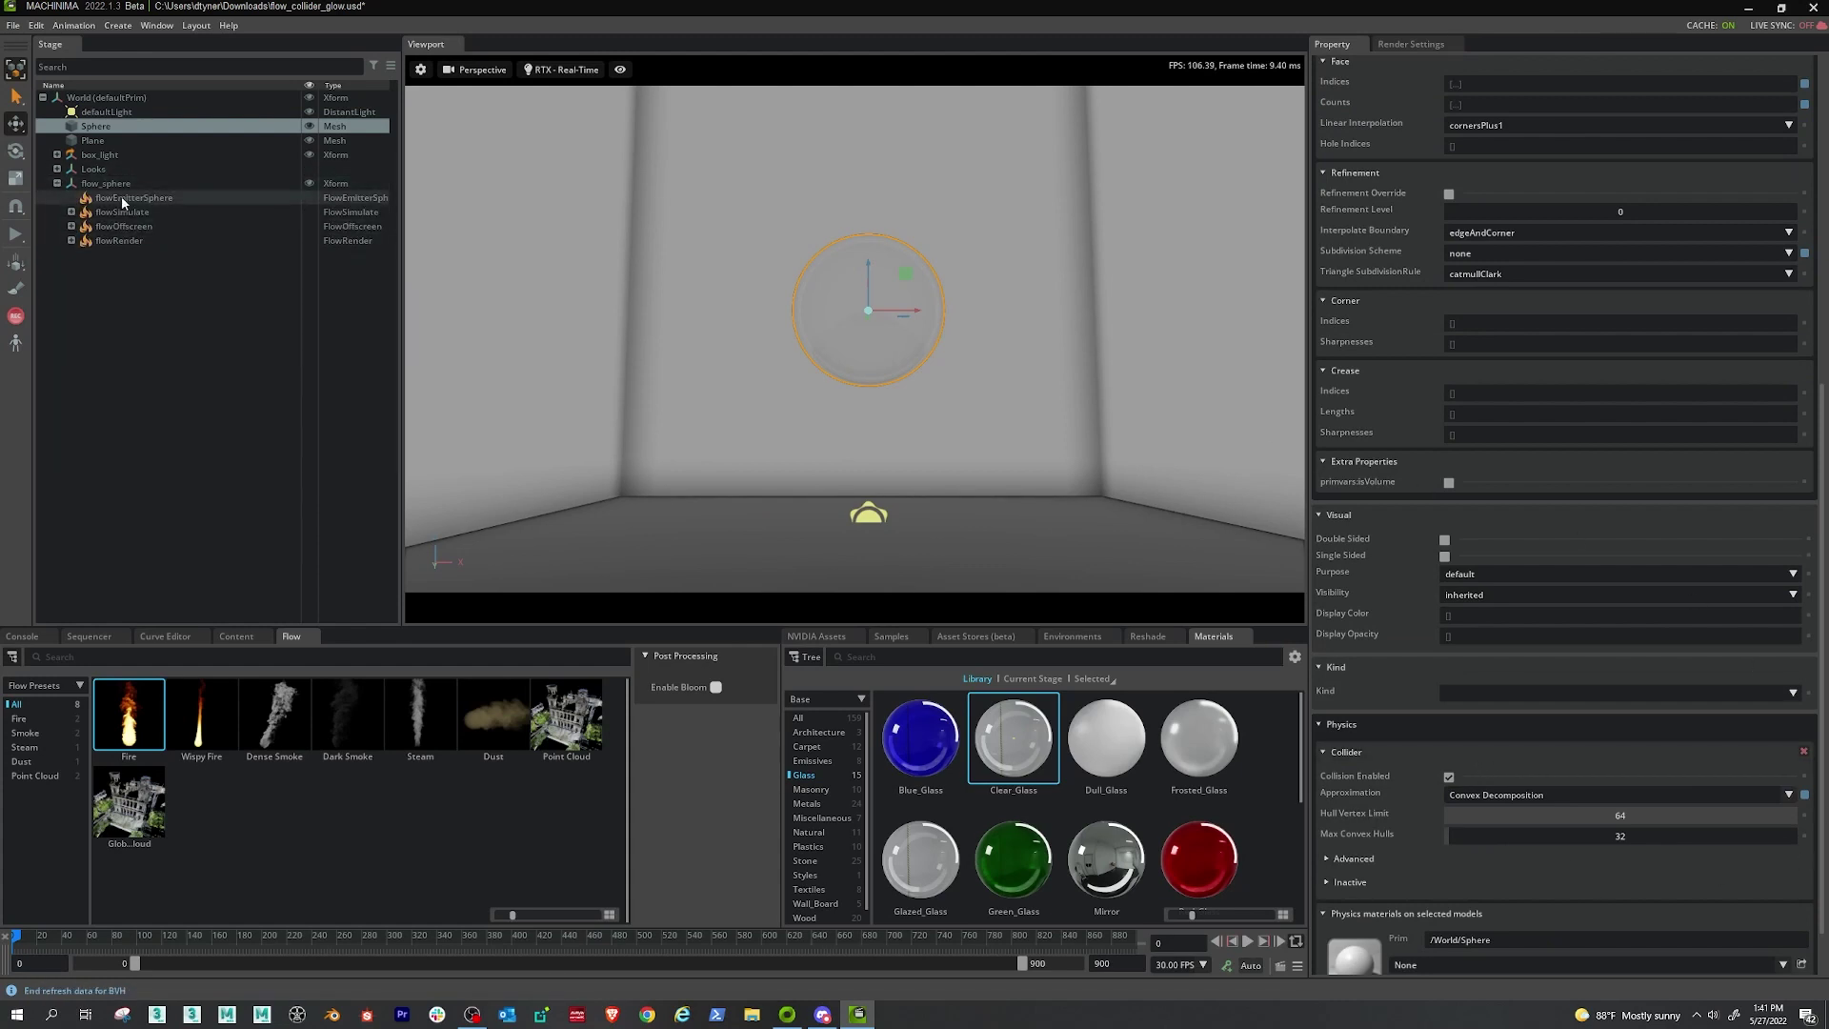
pyautogui.click(71, 211)
pyautogui.click(114, 227)
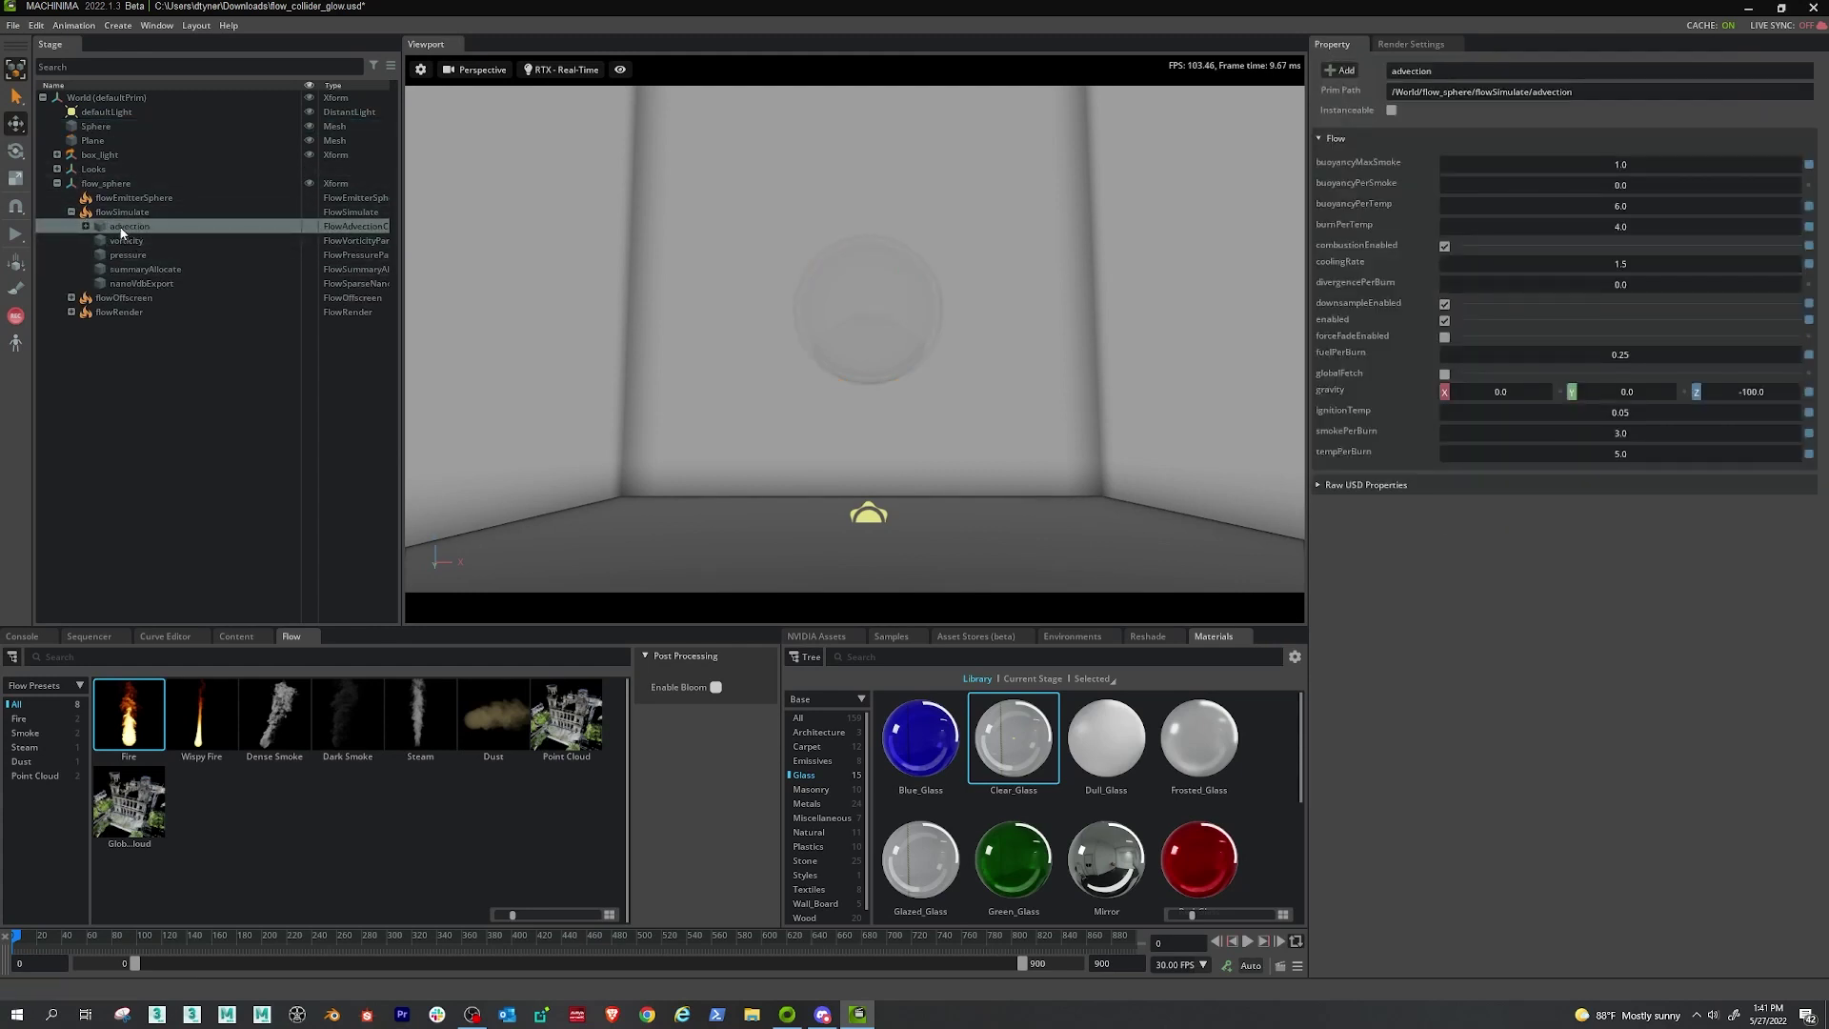
pyautogui.click(118, 215)
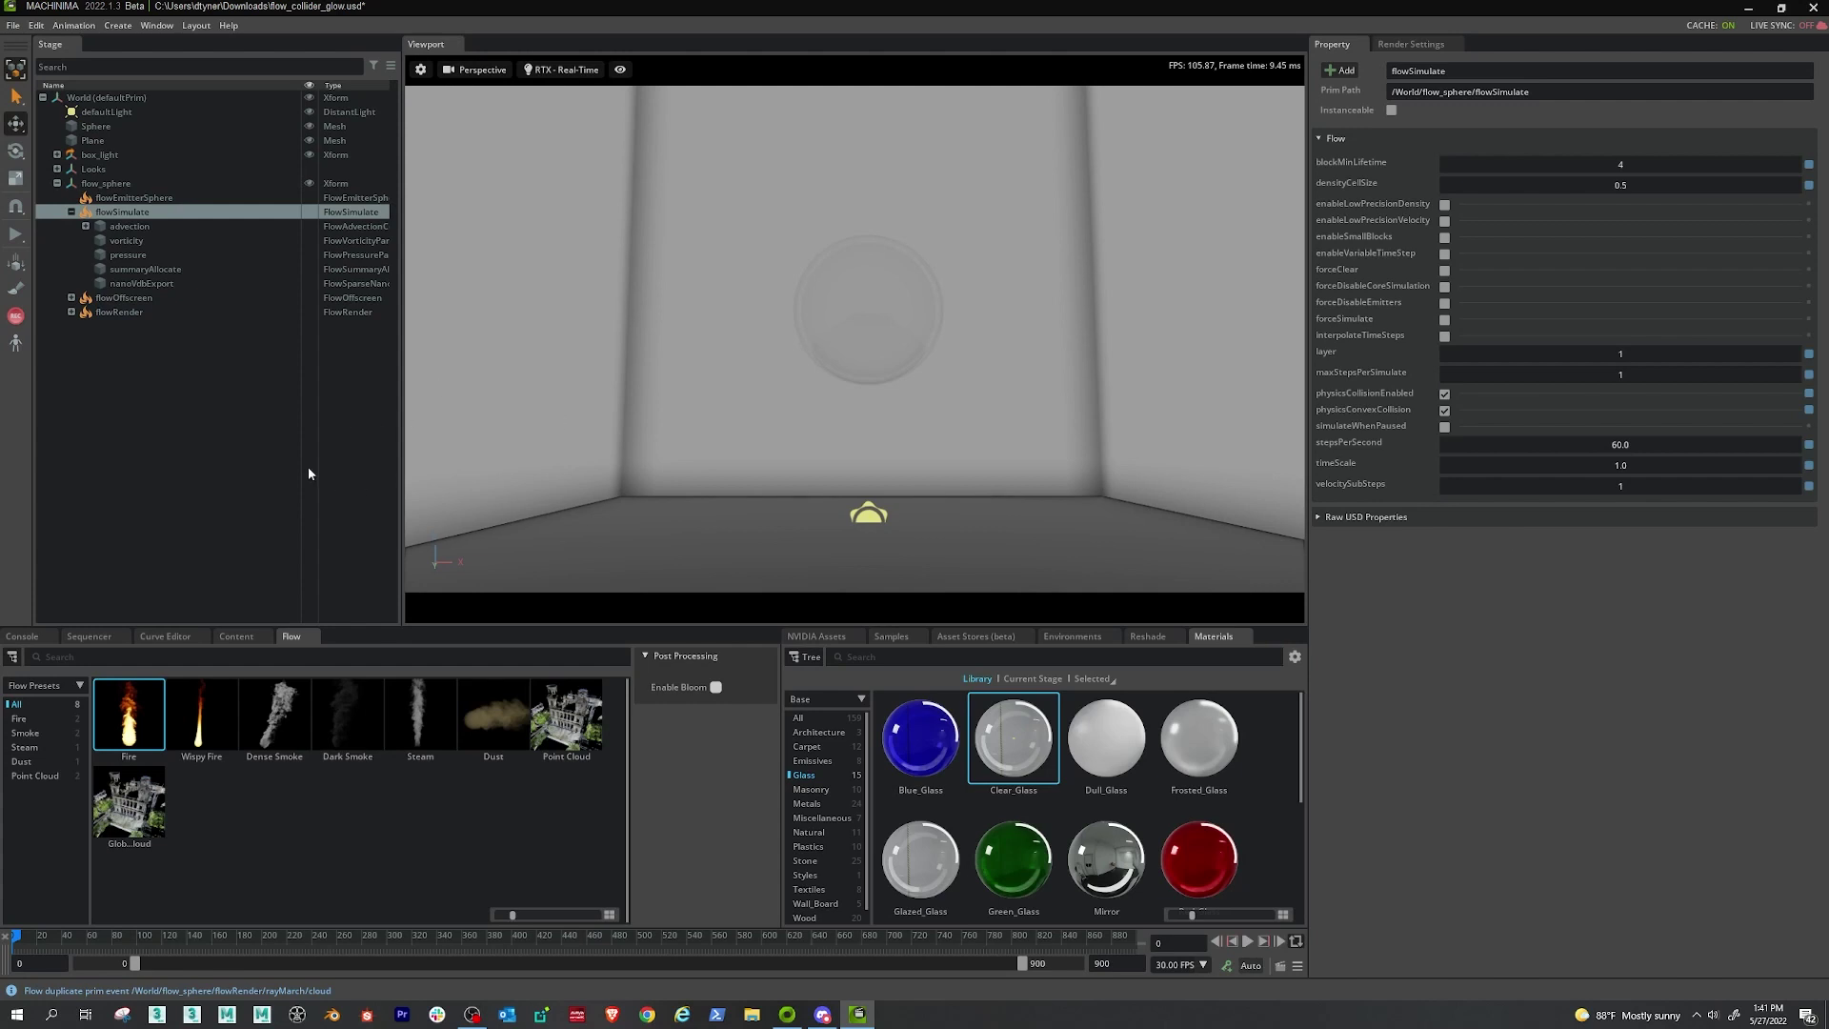
pyautogui.click(249, 467)
pyautogui.press('space')
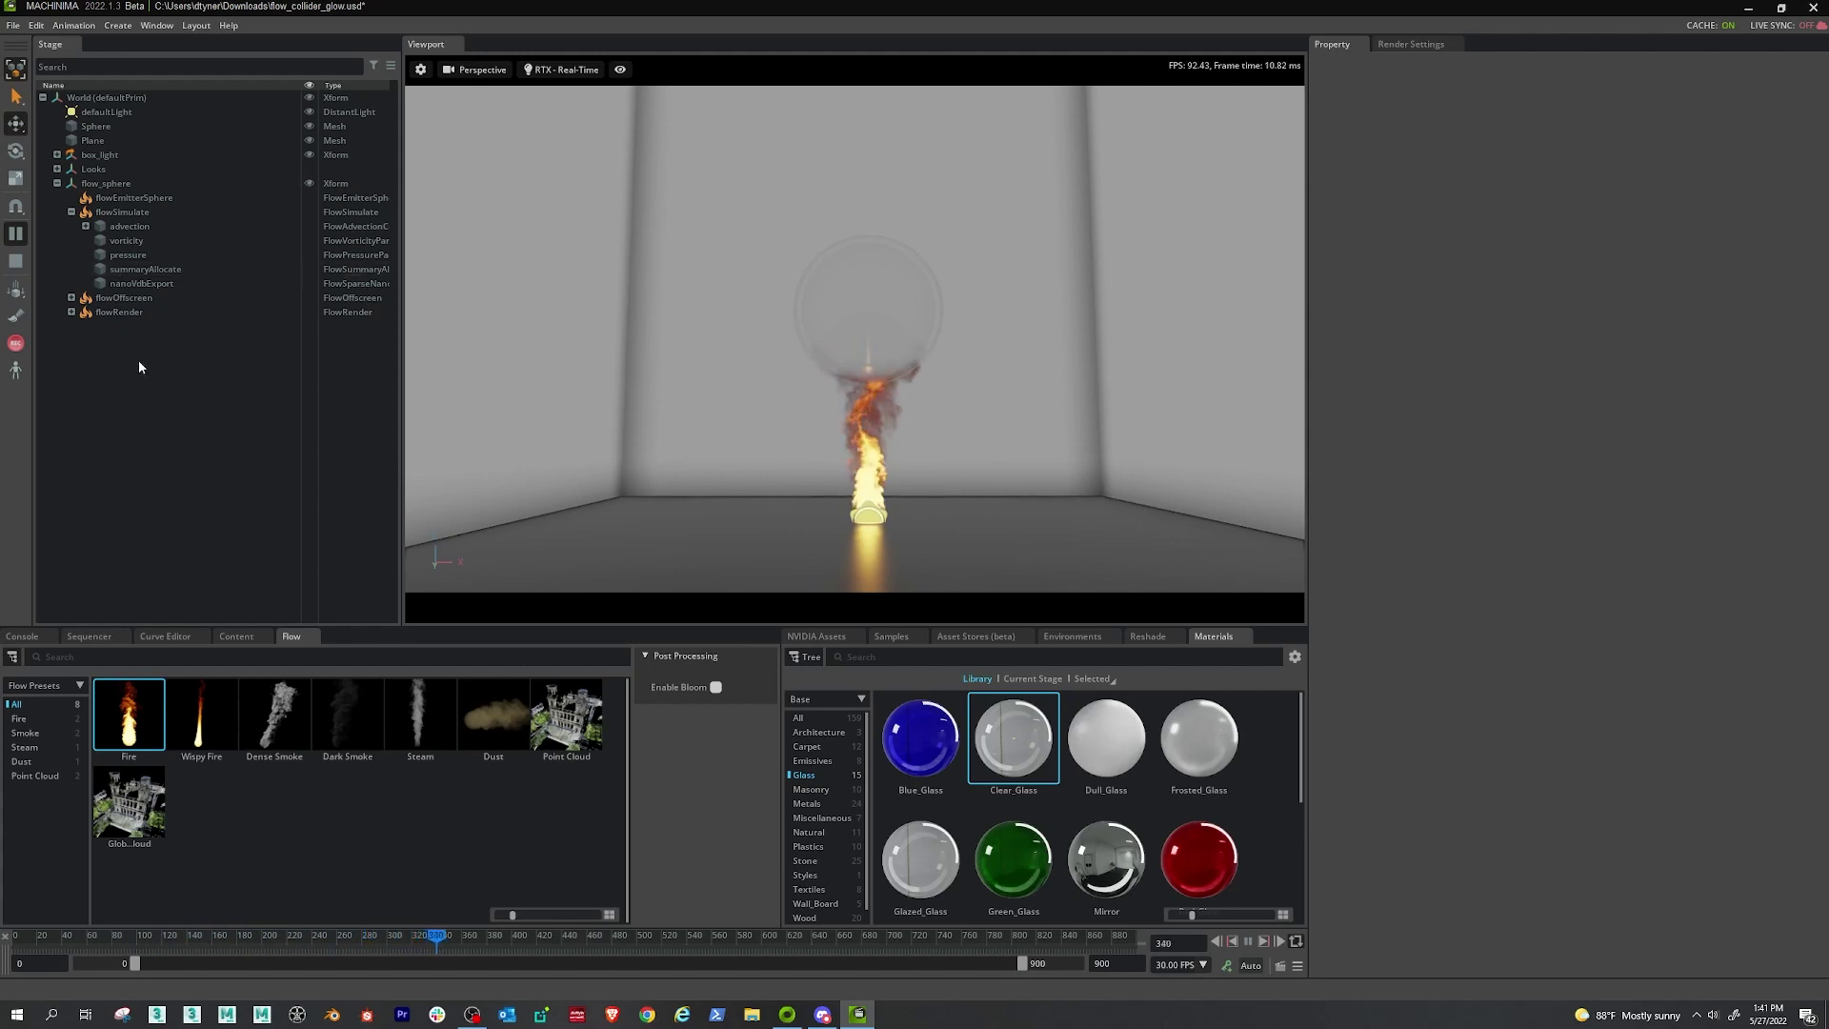
# Set the Z gravity of flowSimulate's advection prim to -300 while the simulation plays
pyautogui.click(134, 227)
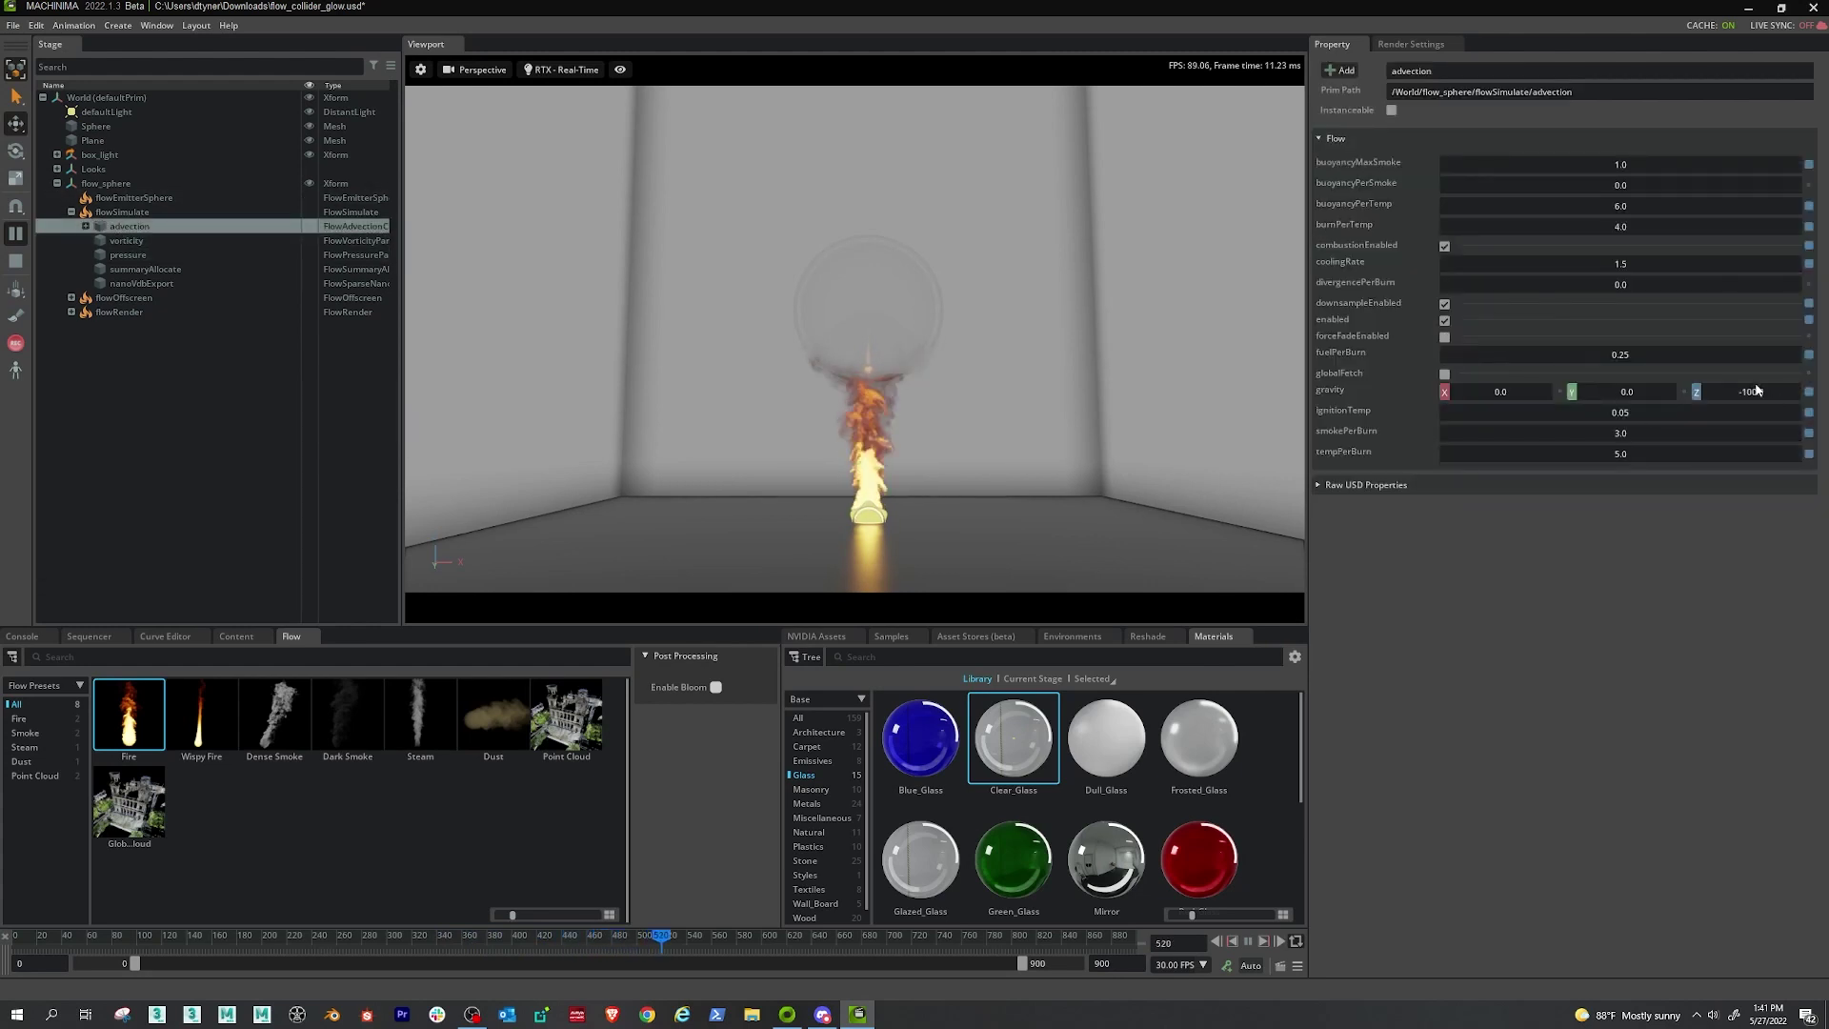
pyautogui.doubleClick(1736, 393)
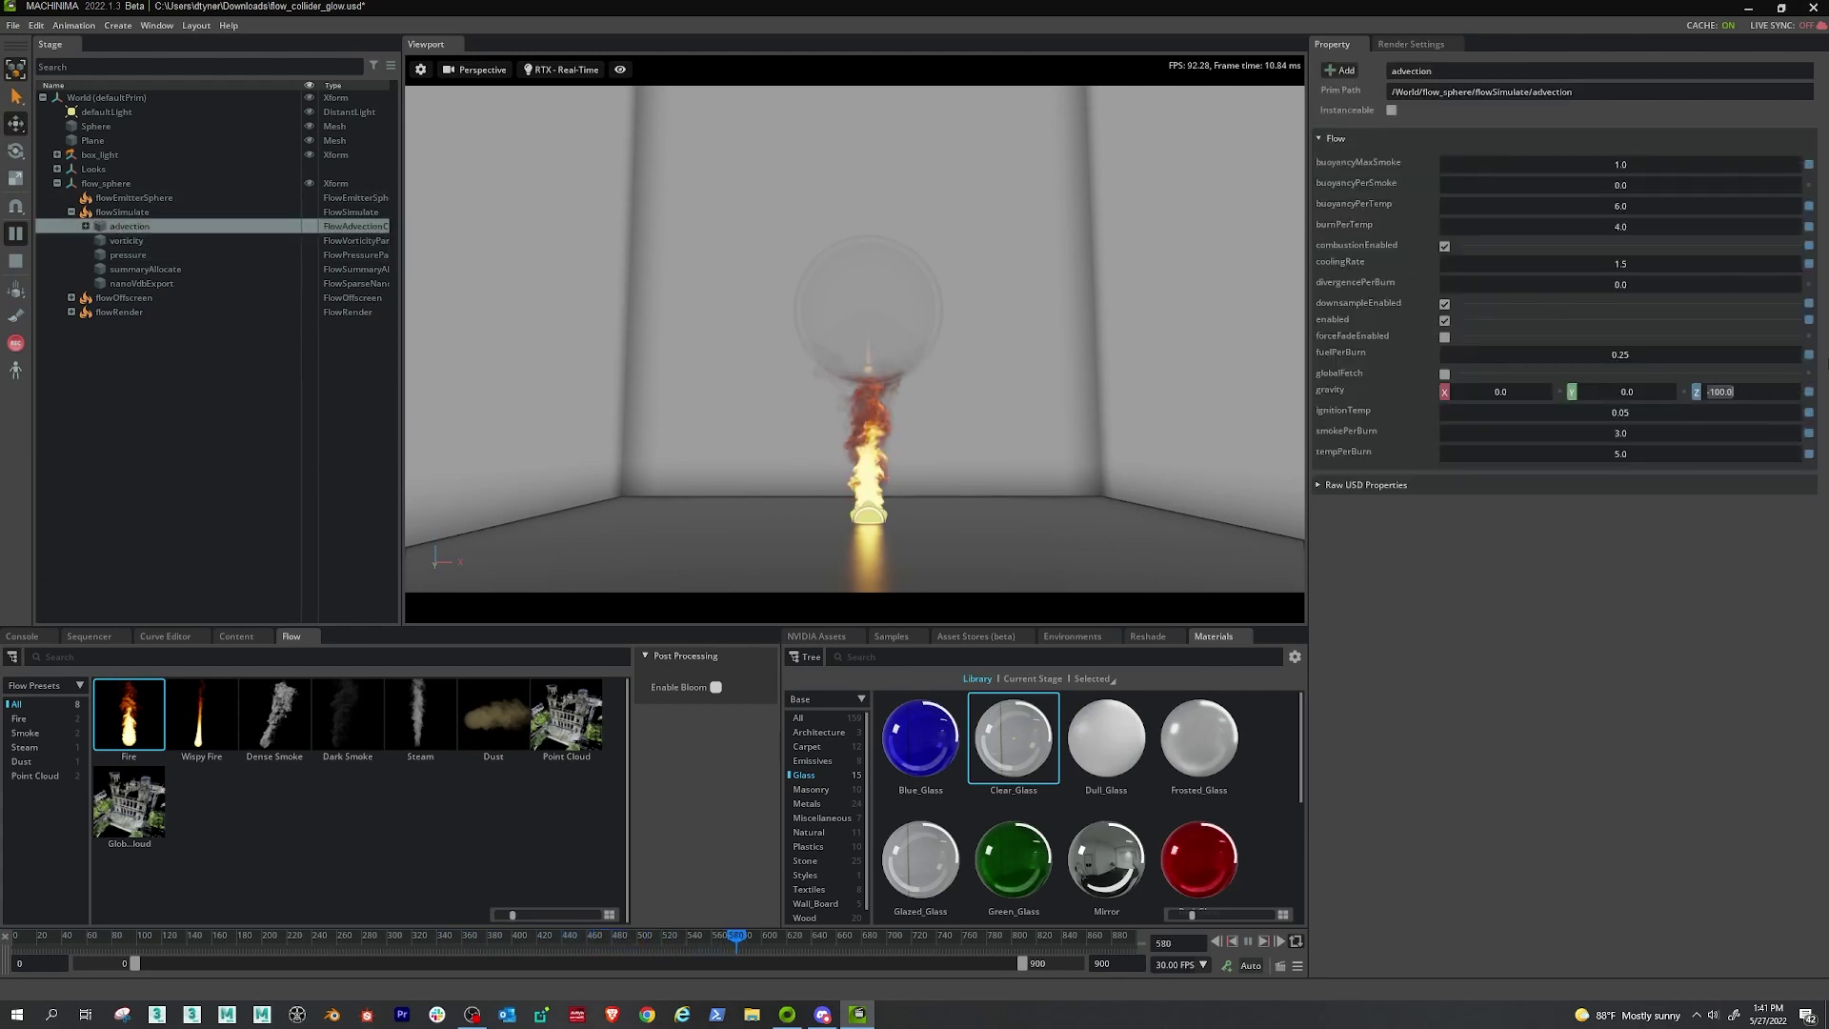
pyautogui.write('-300')
pyautogui.press('Return')
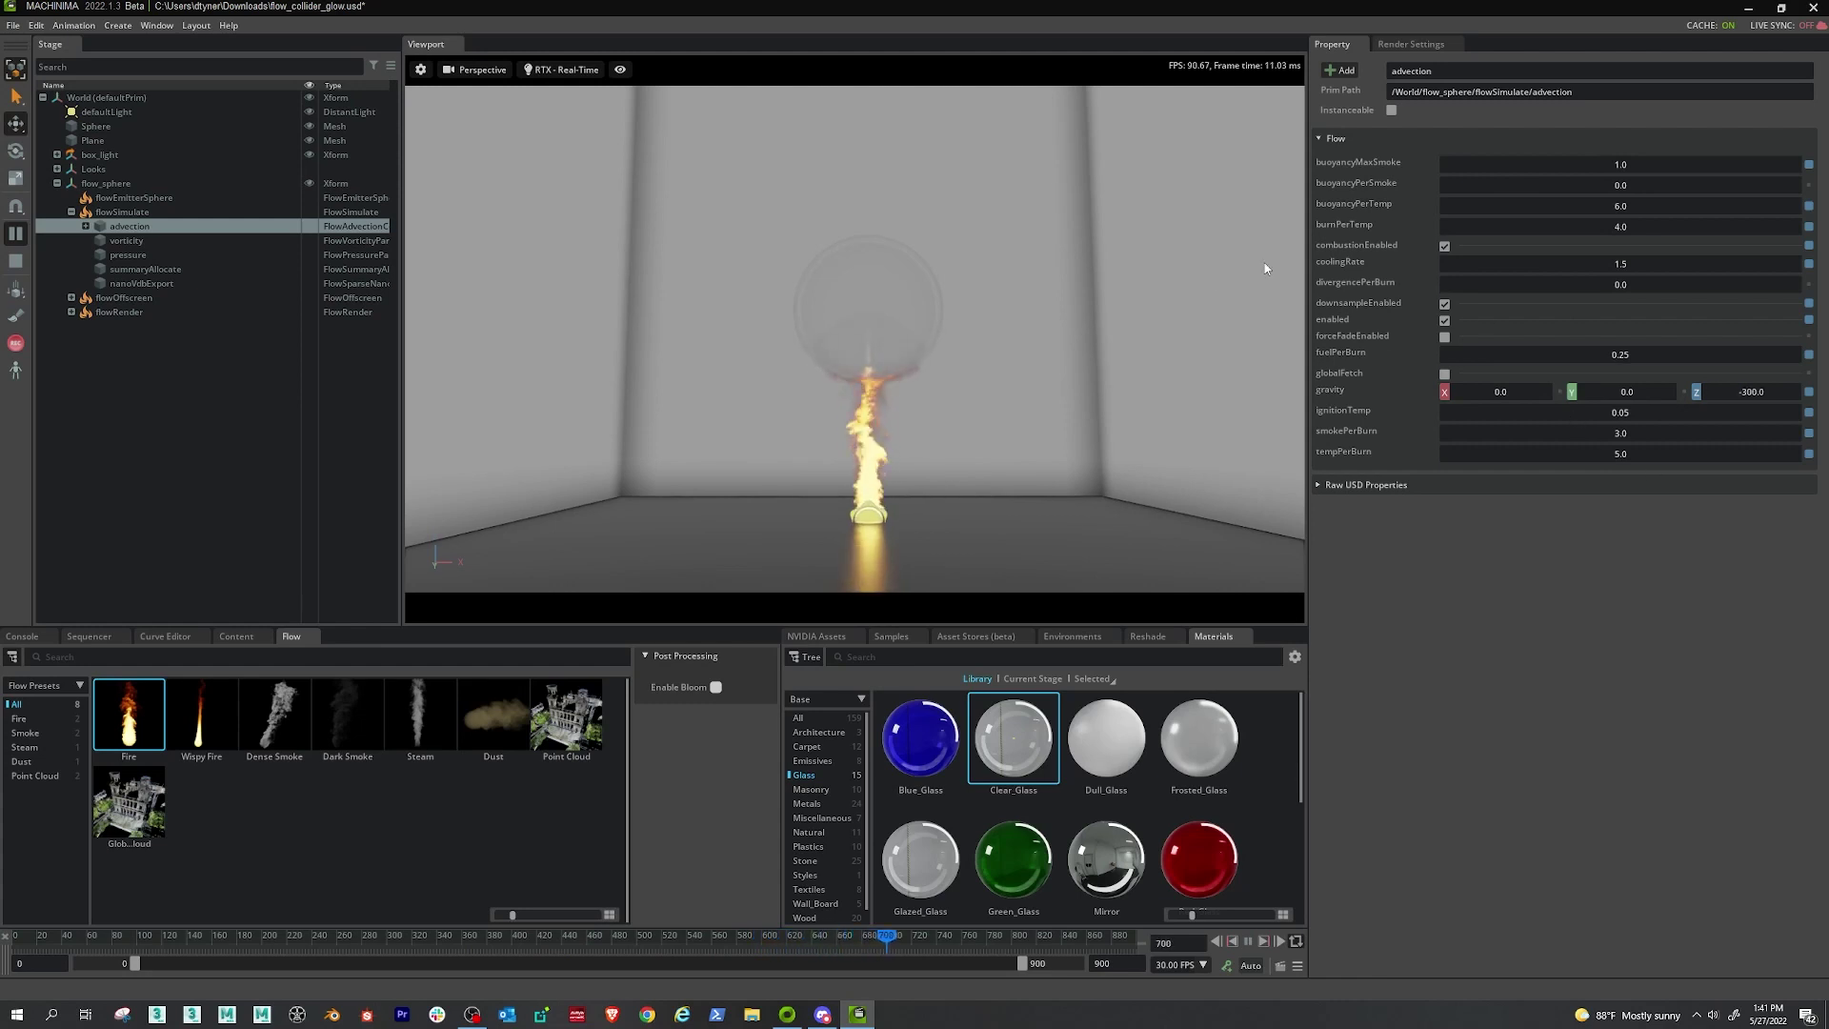
# Move the sphere off-centre above the flame, to about X -23 and Z 117
pyautogui.click(858, 332)
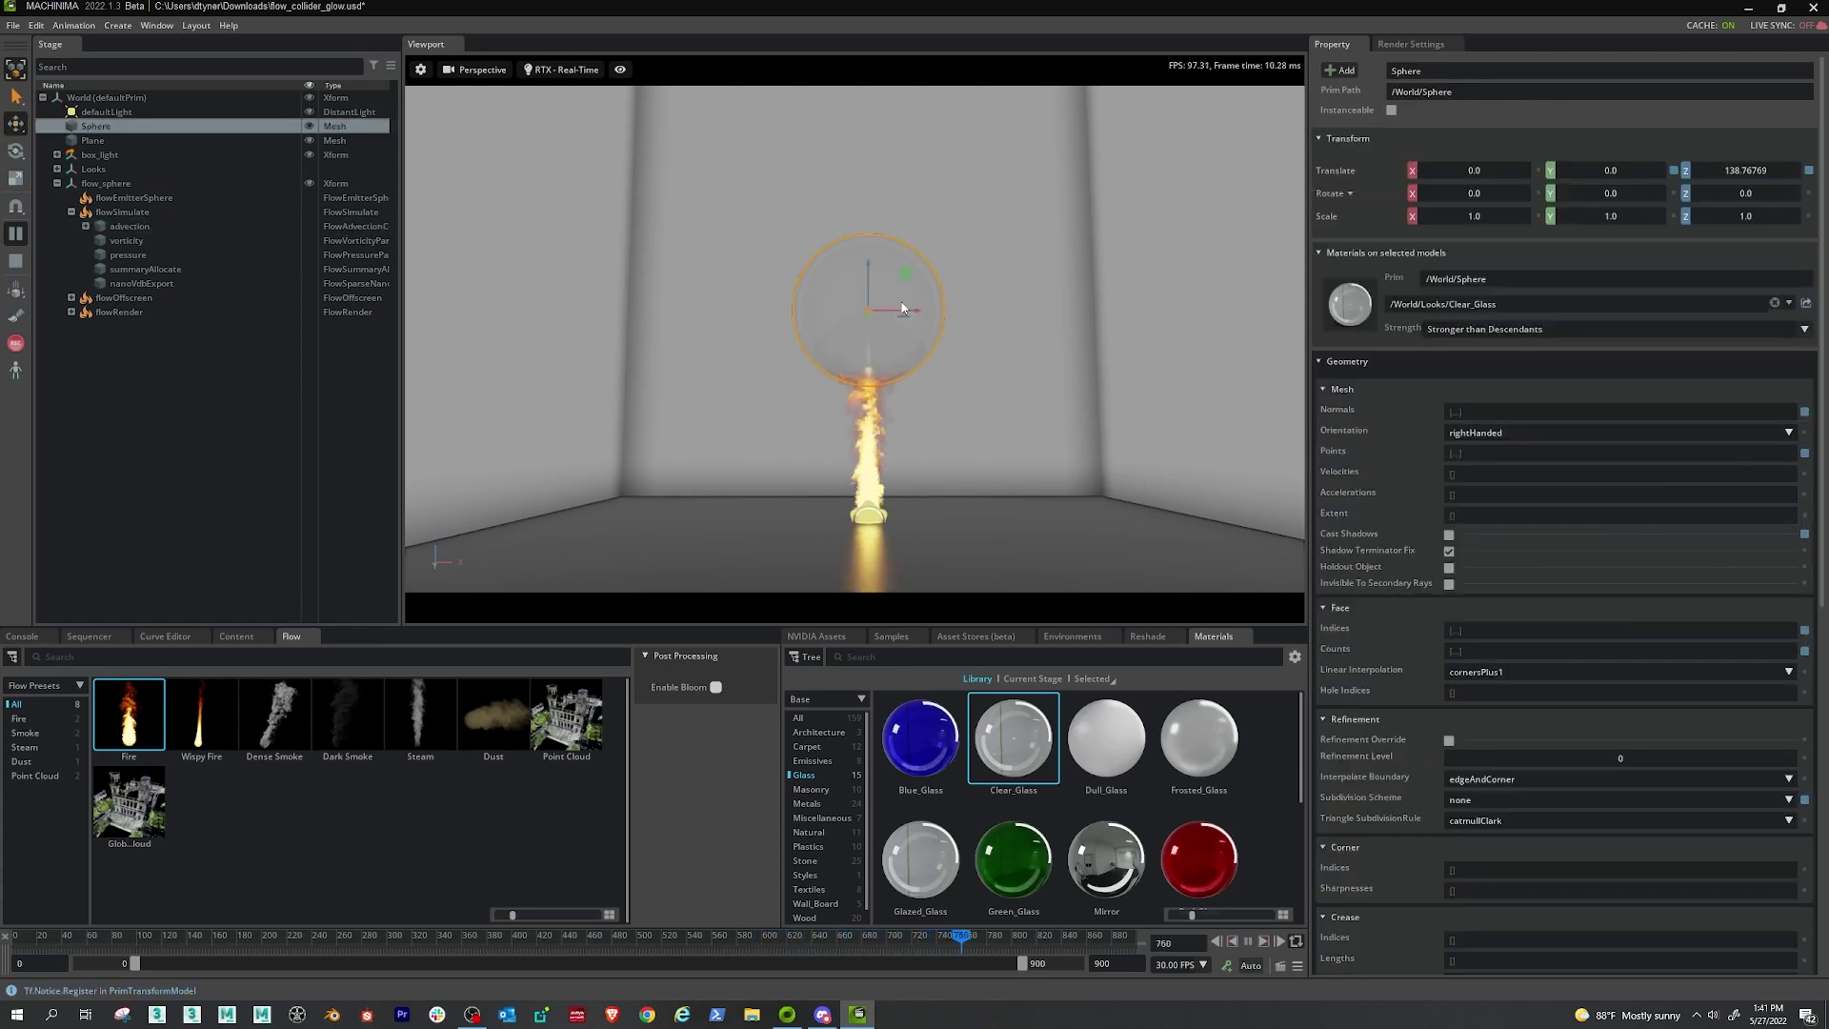
pyautogui.moveTo(907, 277); pyautogui.dragTo(871, 305)
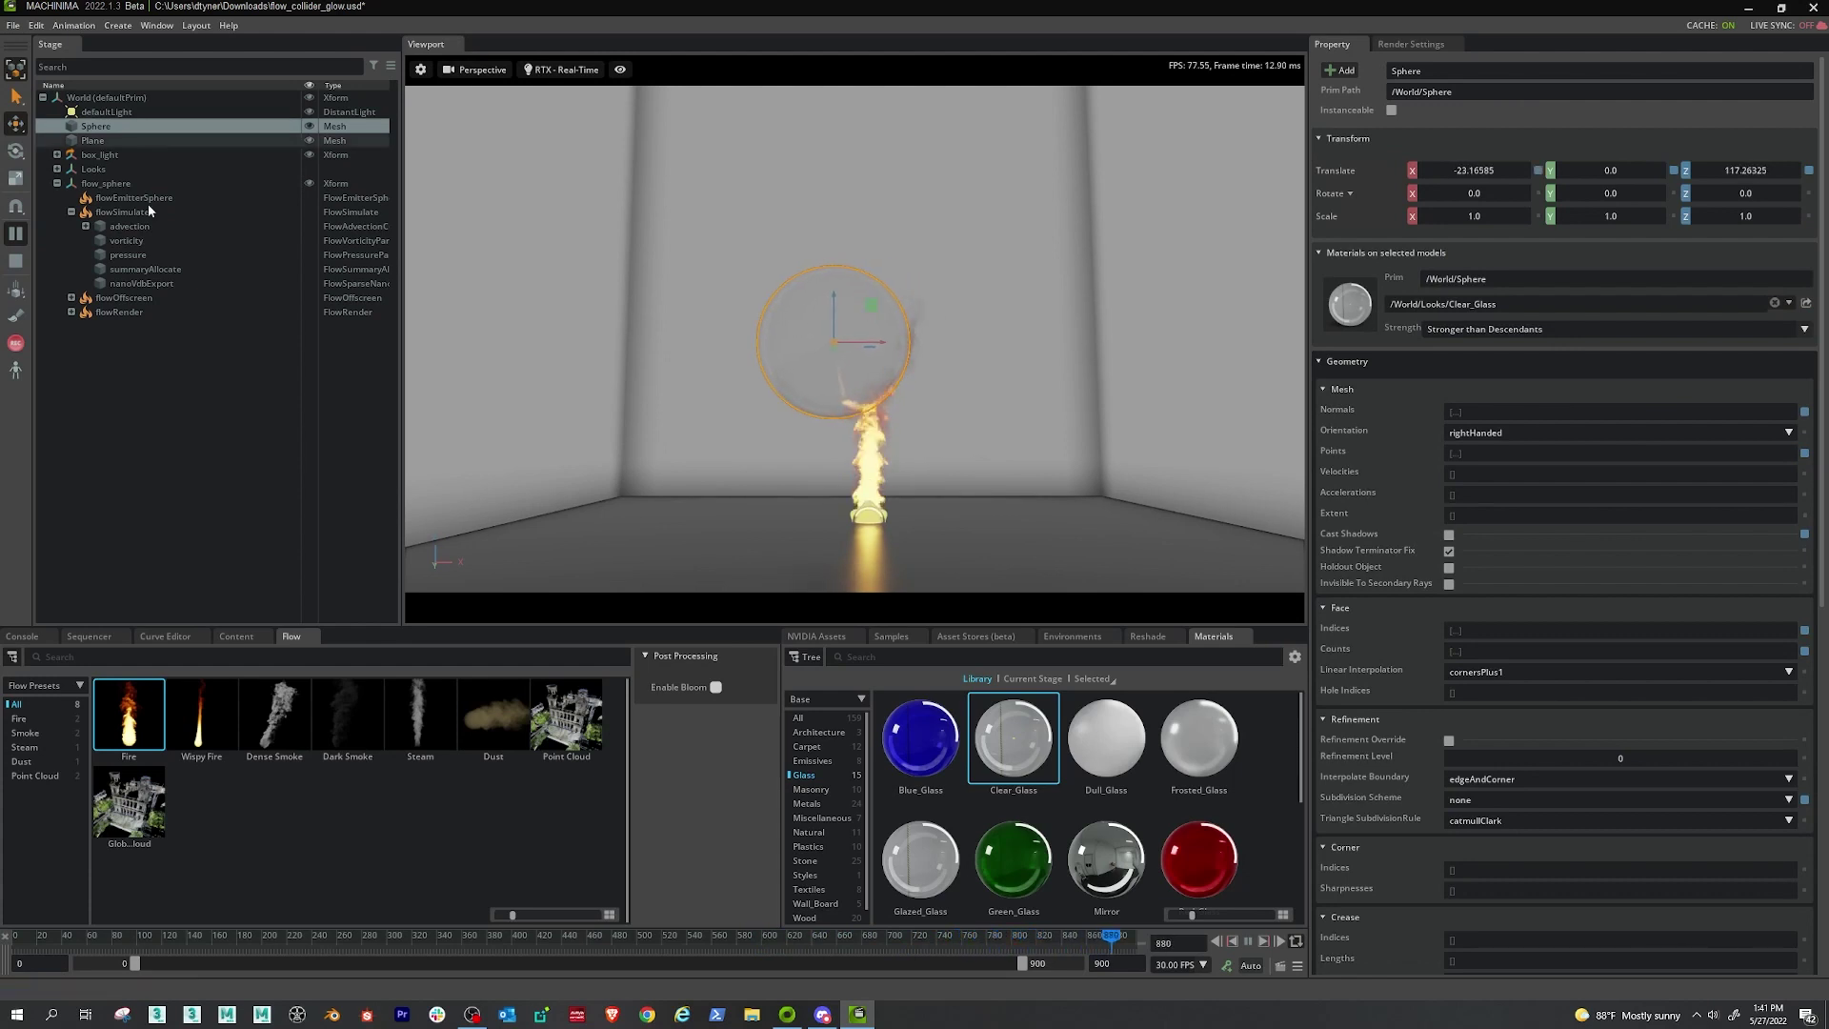
# Lower the advection prim's fuelPerBurn to 0.15 and further to 0.1
pyautogui.click(128, 225)
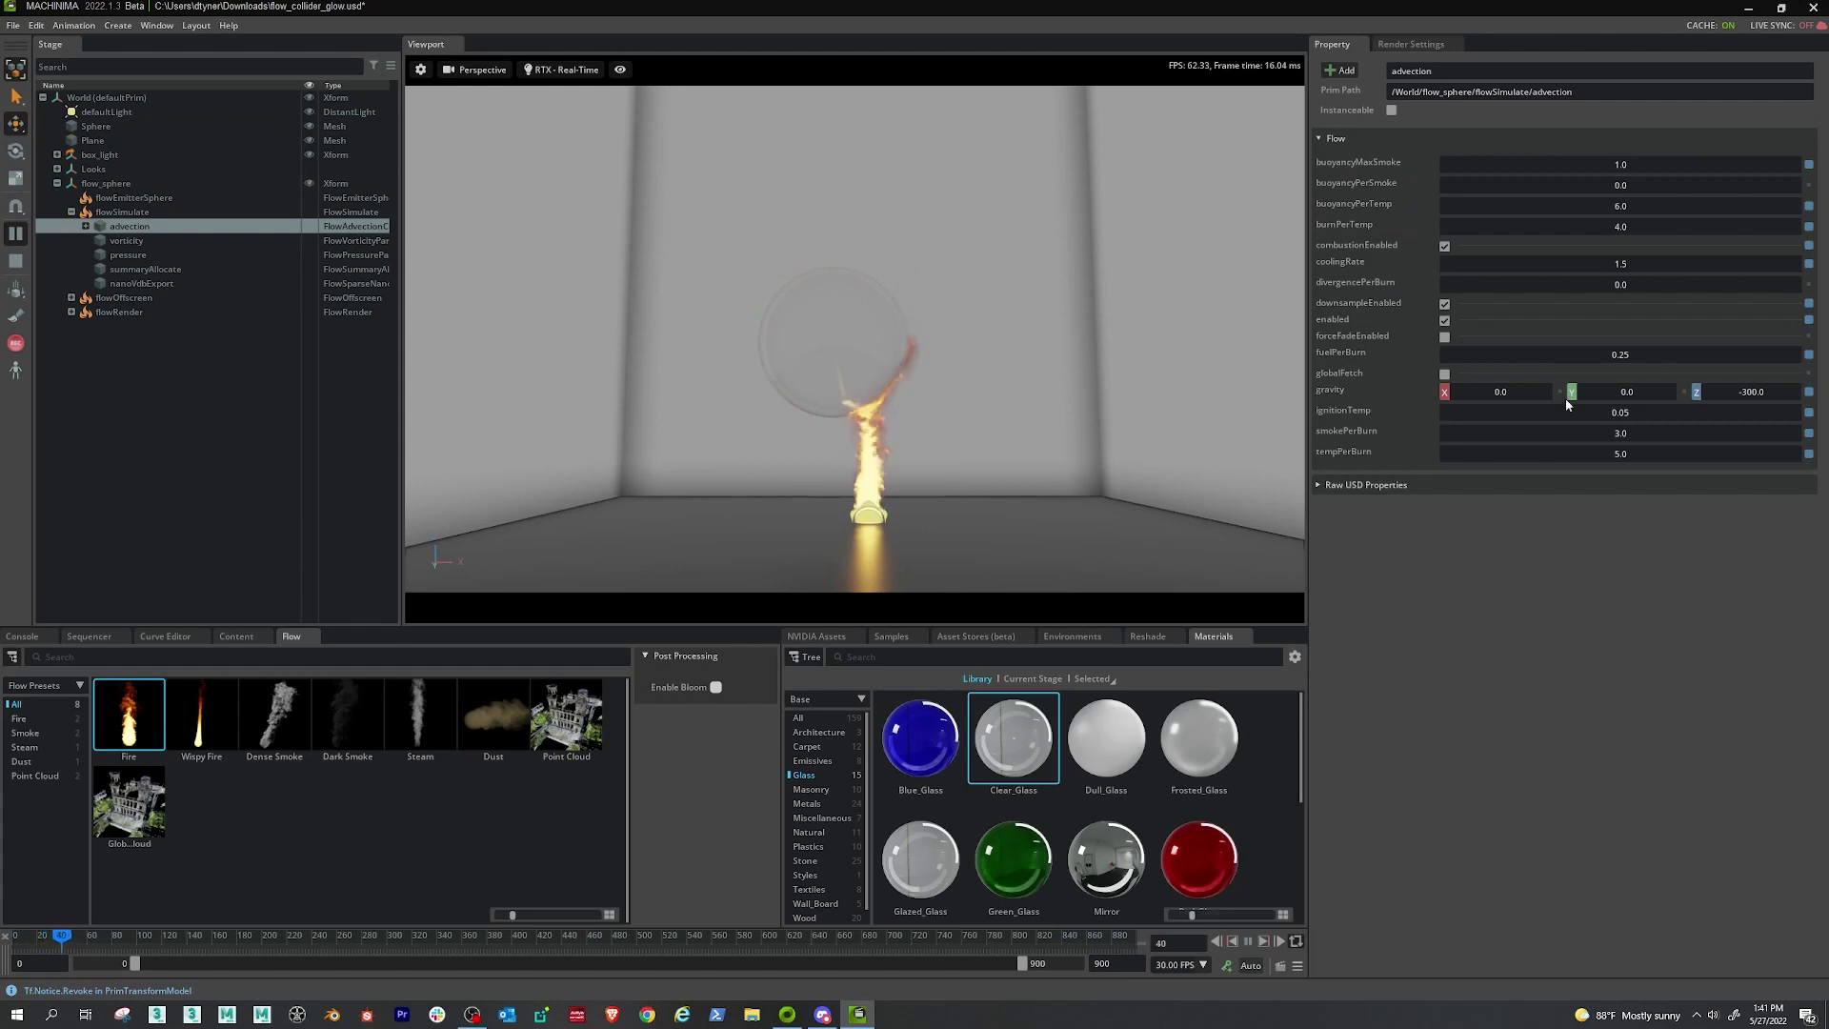
pyautogui.doubleClick(1591, 354)
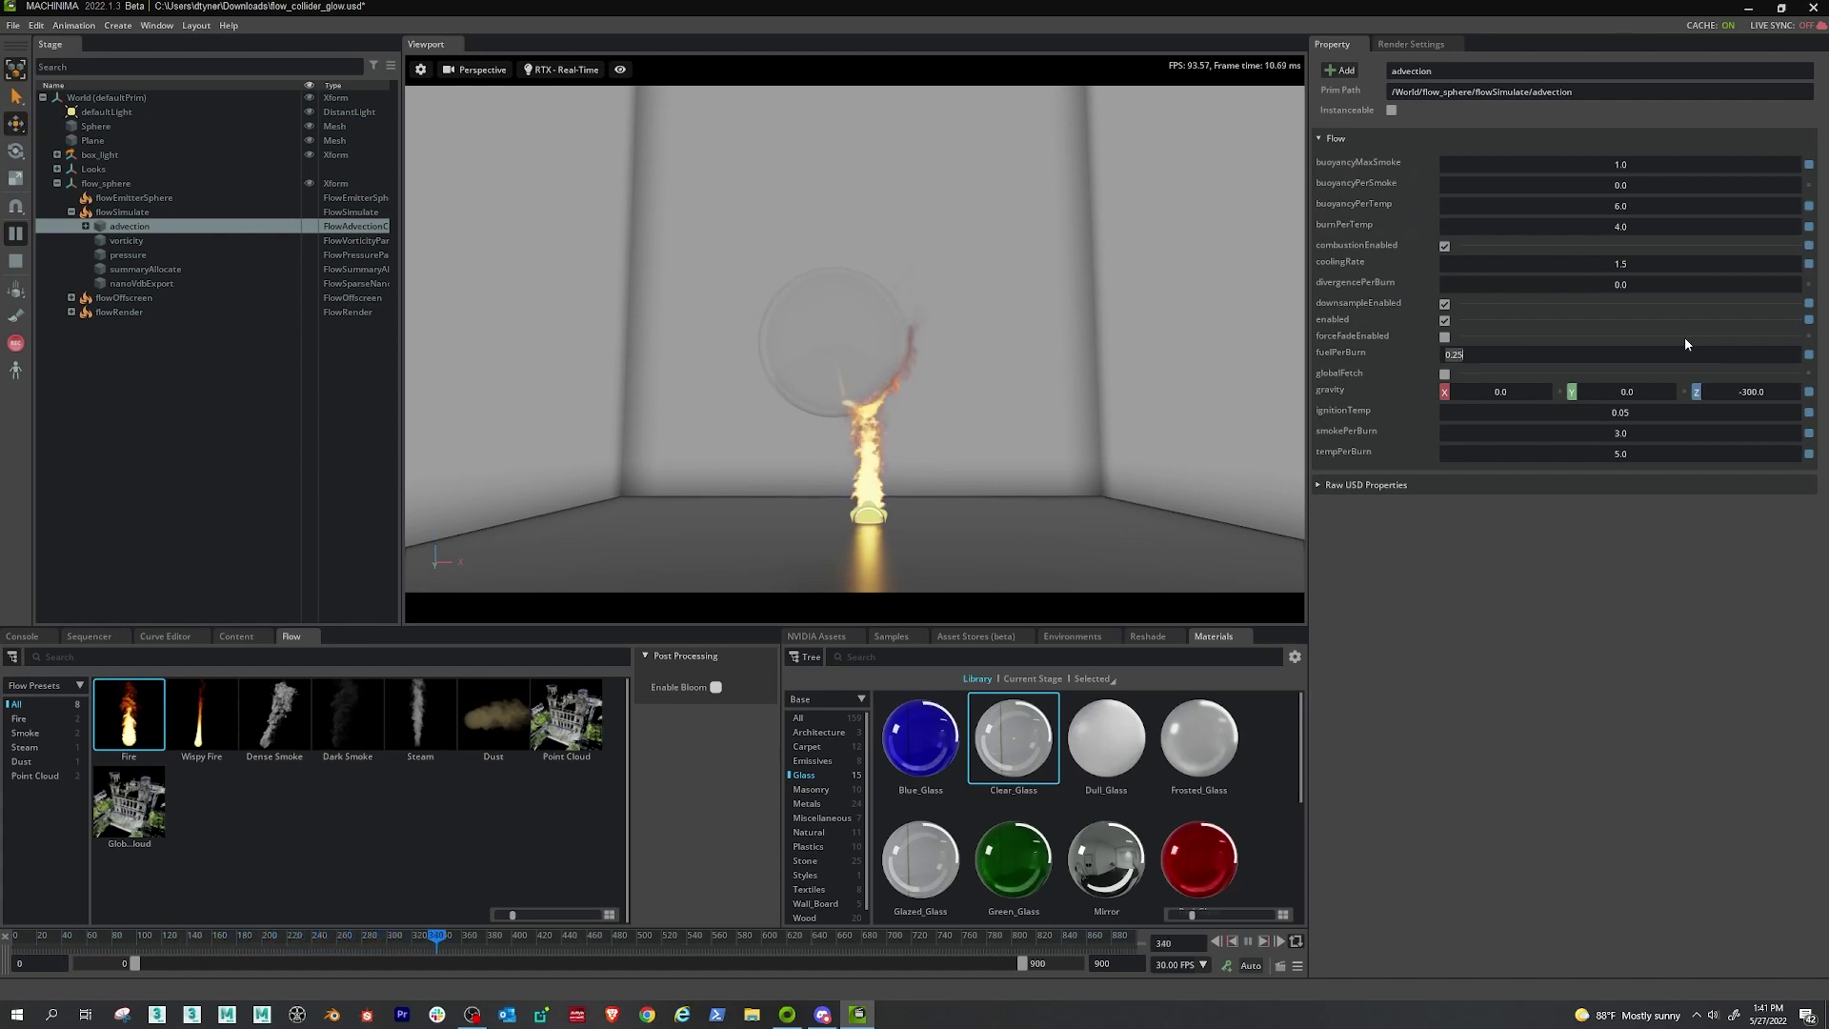
pyautogui.write('0.15')
pyautogui.press('Return')
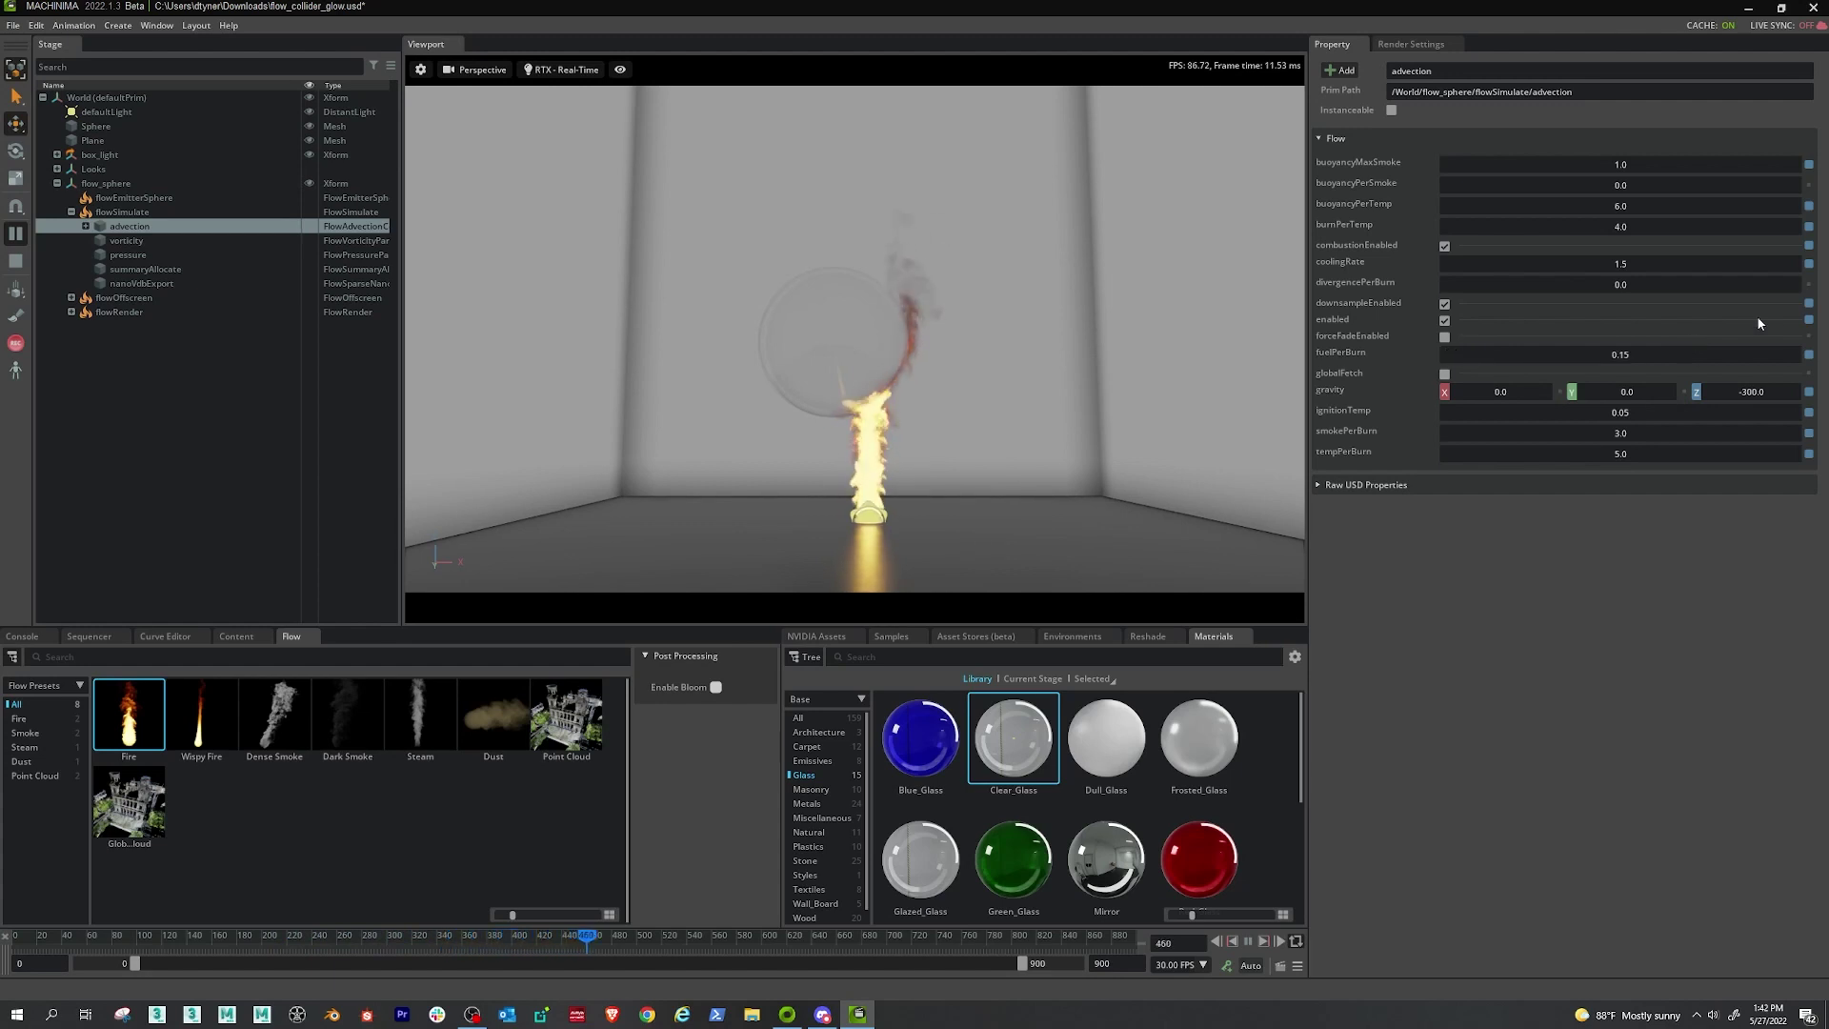
pyautogui.doubleClick(1666, 355)
pyautogui.press('BackSpace')
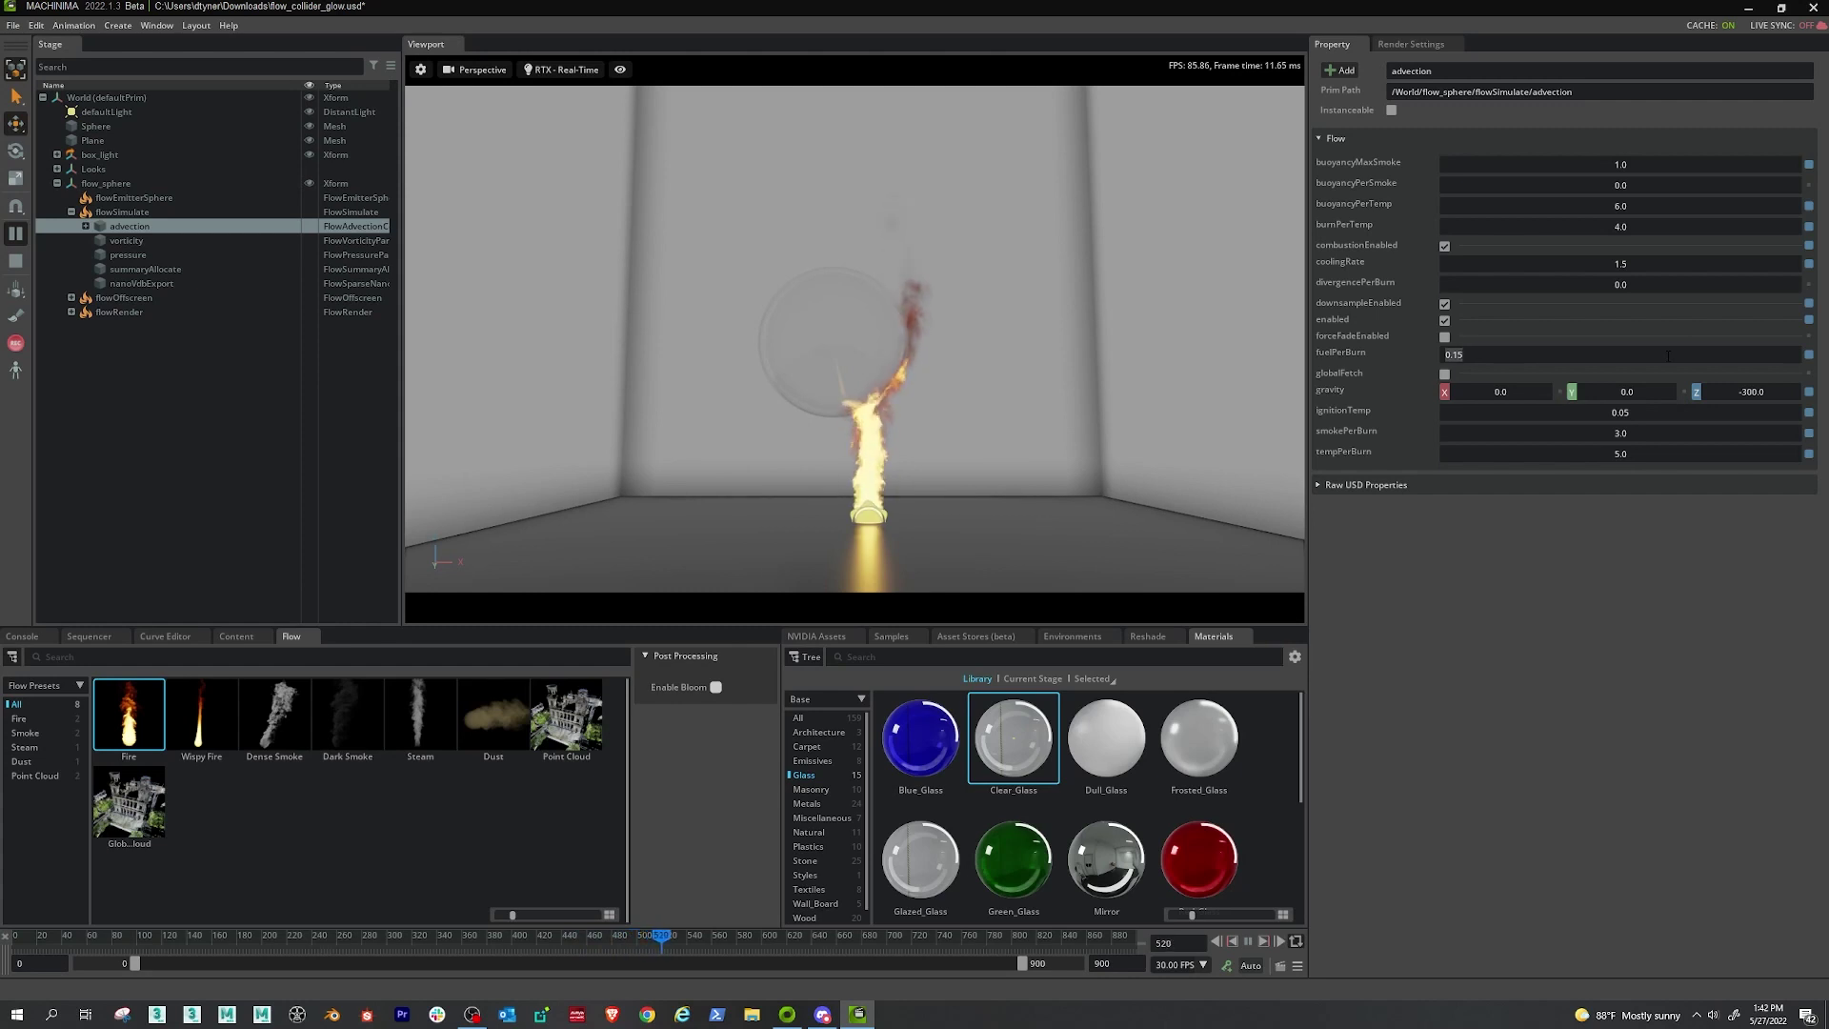
pyautogui.write('0.1')
pyautogui.press('Return')
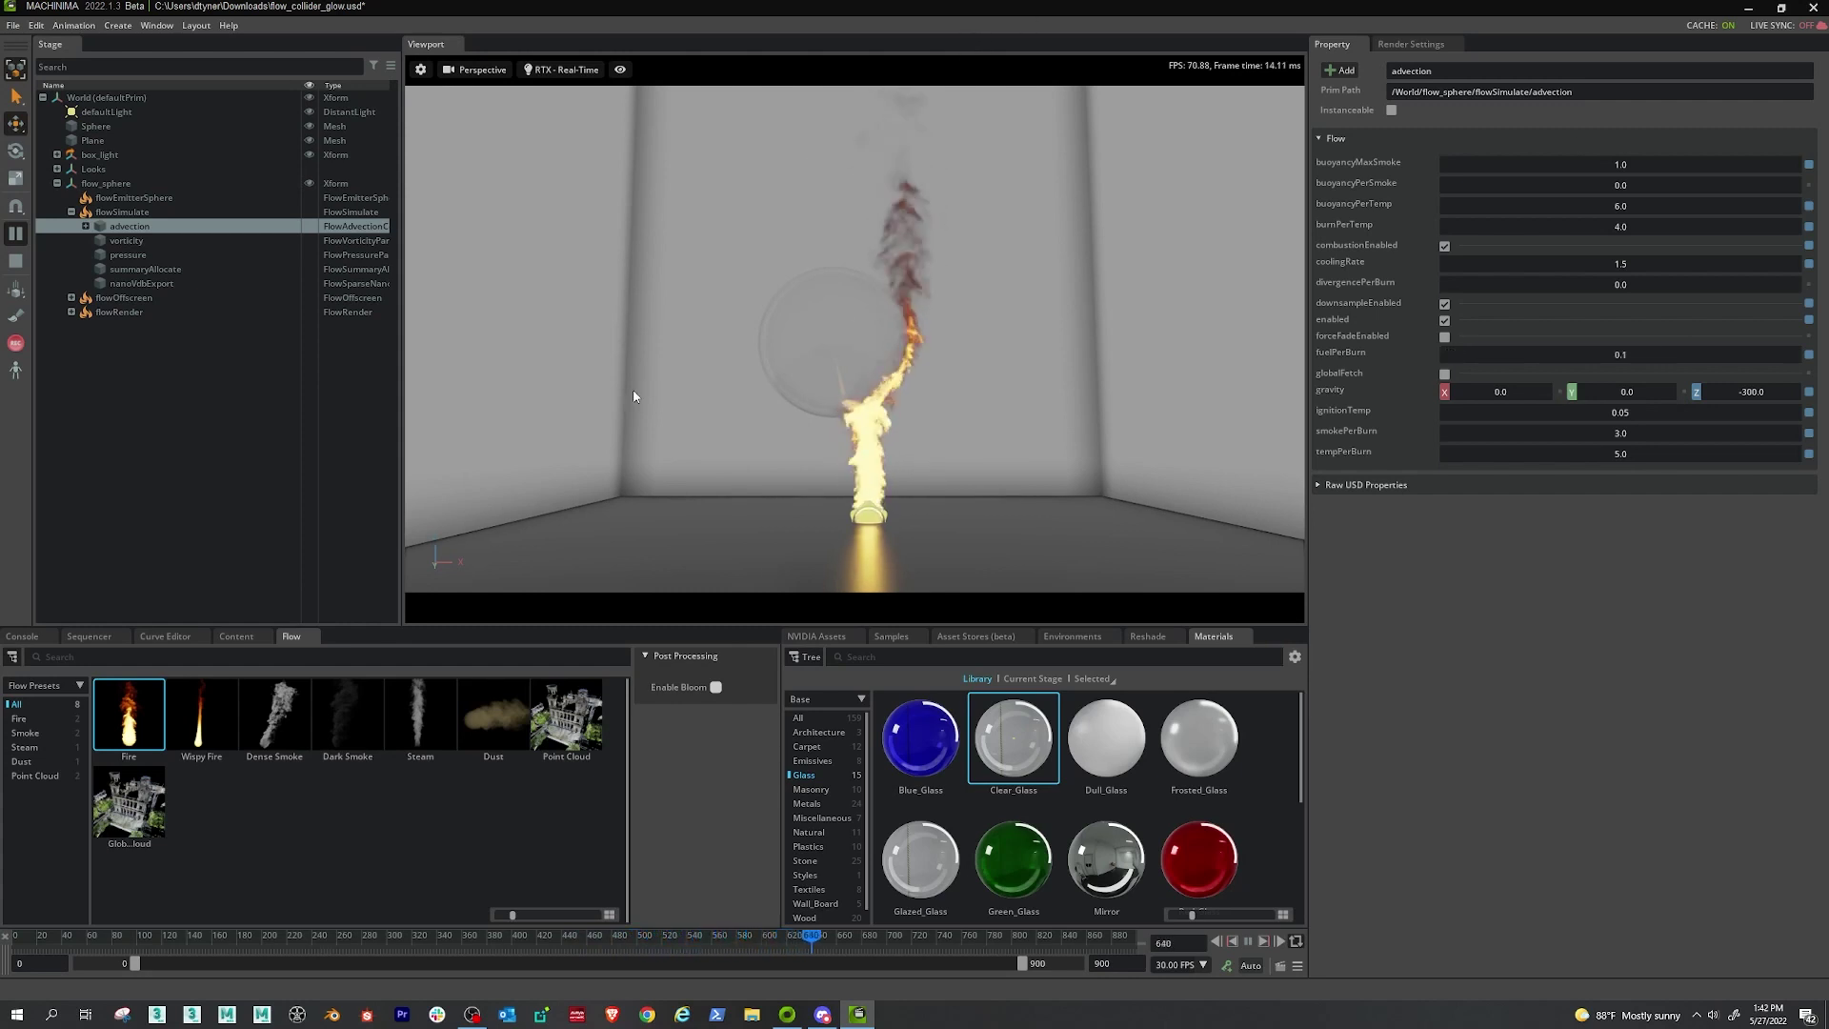
# Set the radius of flowEmitterSphere under flow_sphere to 20
pyautogui.click(126, 197)
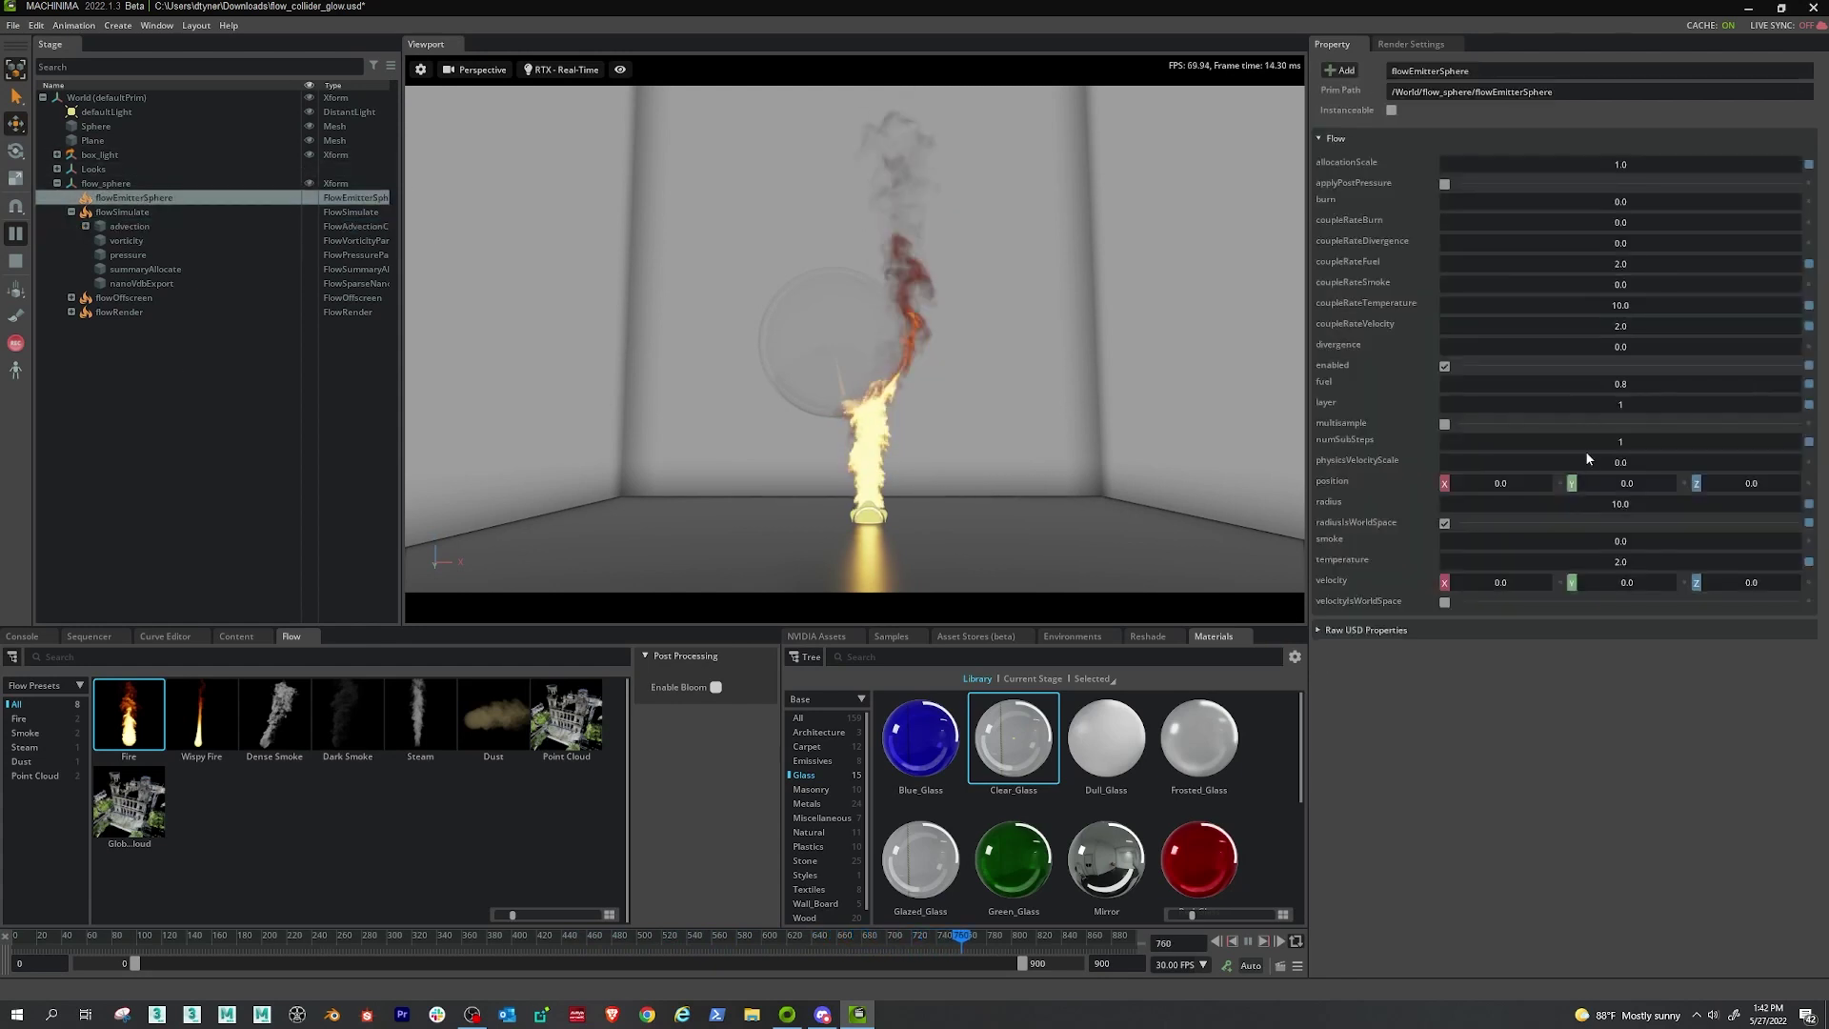
pyautogui.doubleClick(1646, 503)
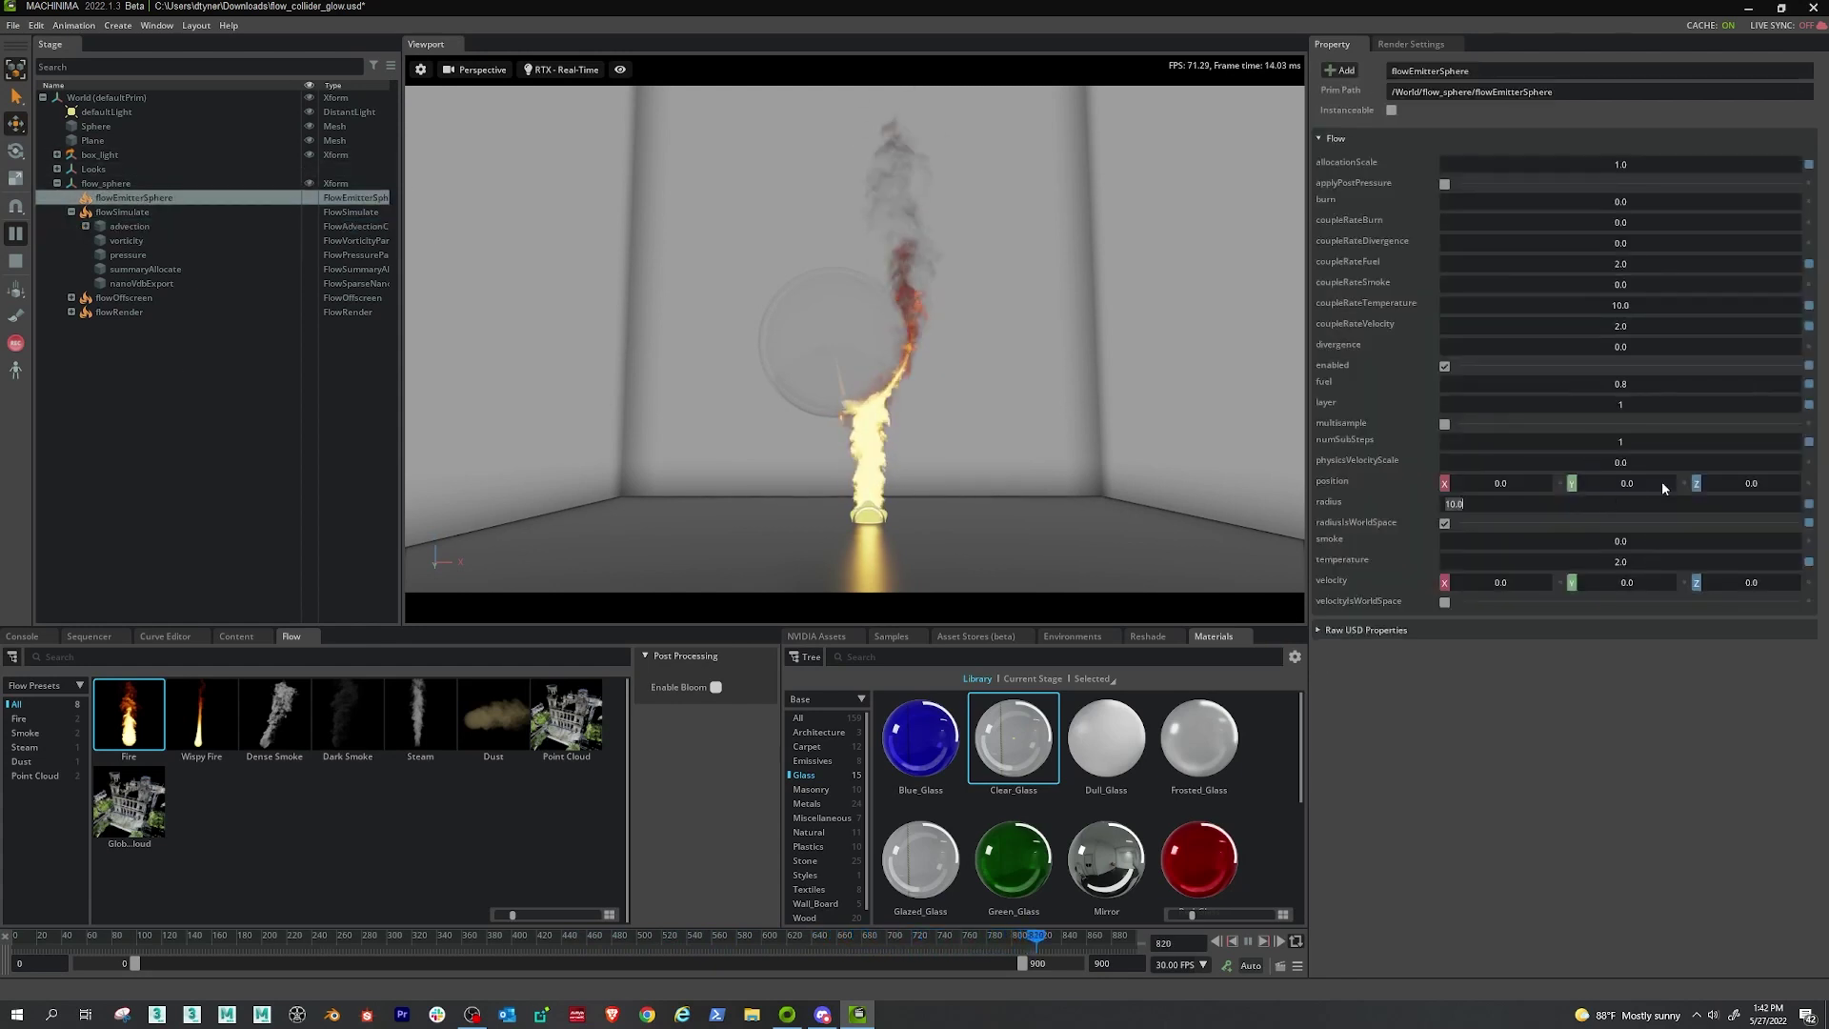
pyautogui.write('20')
pyautogui.press('Return')
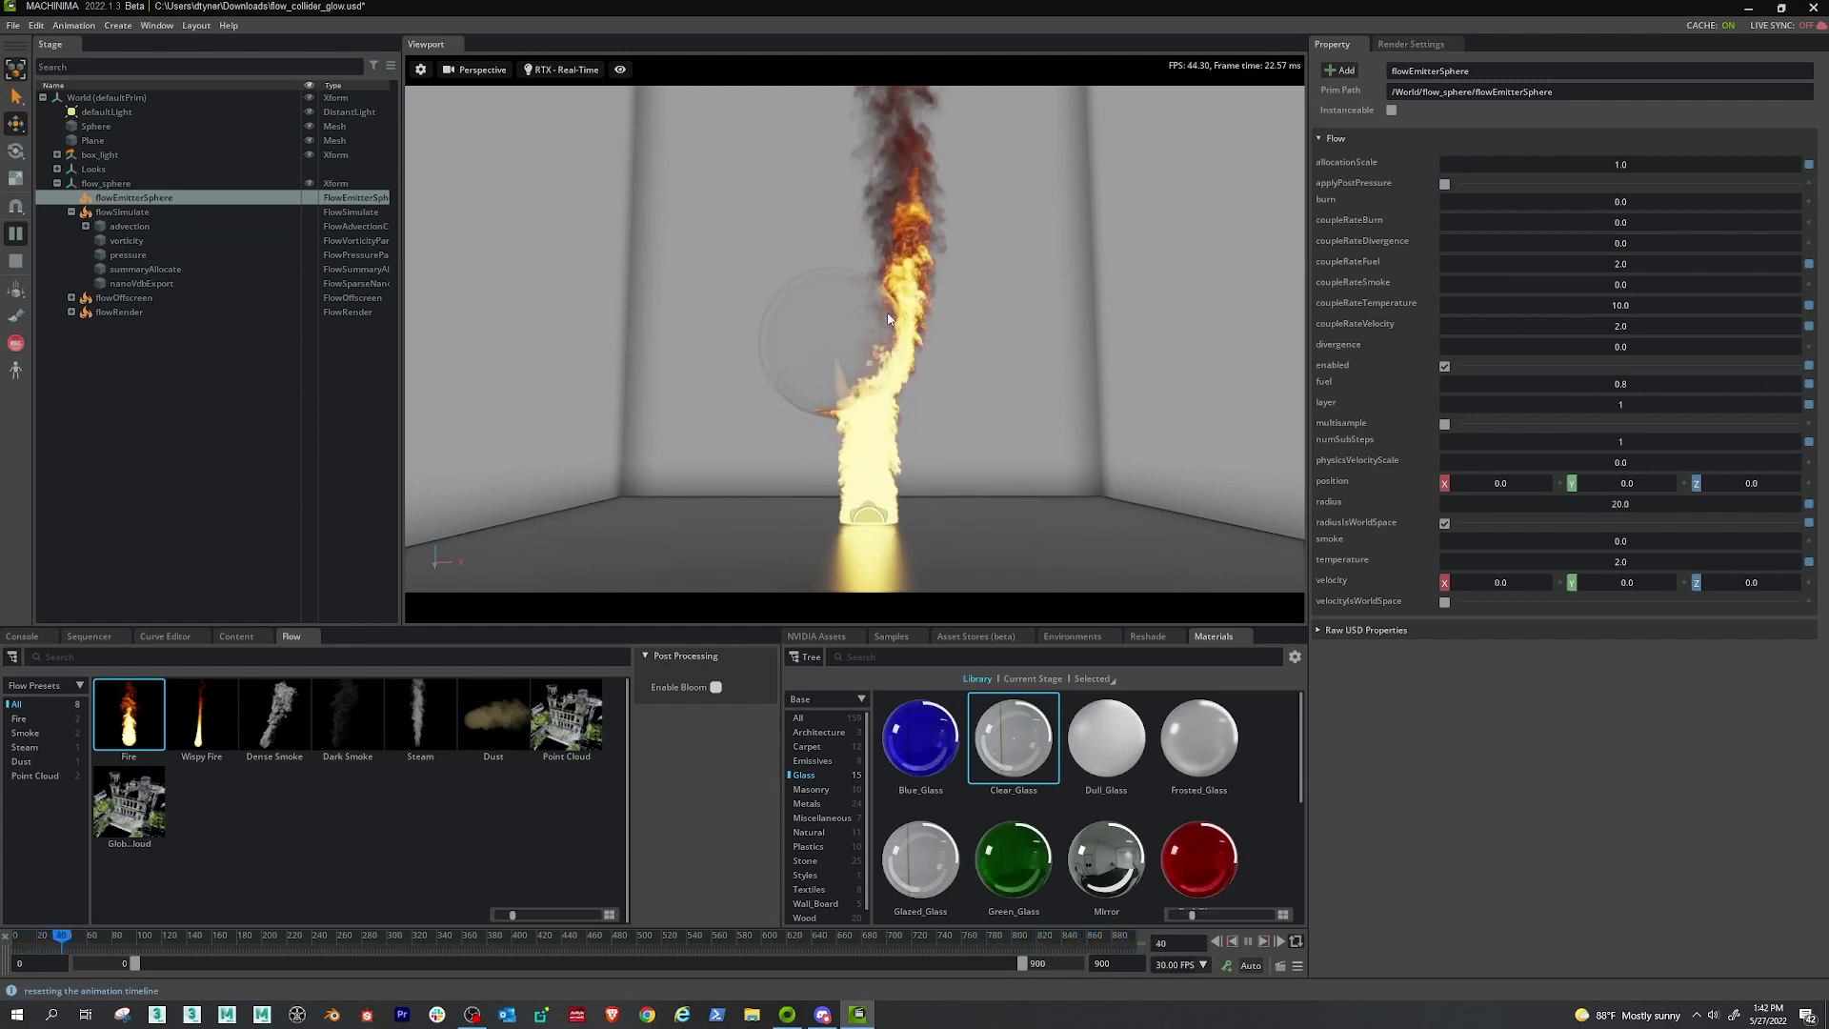
pyautogui.moveTo(980, 436)
pyautogui.keyDown('alt'); pyautogui.mouseDown()
pyautogui.moveTo(986, 350)
pyautogui.moveTo(973, 445)
pyautogui.mouseUp(); pyautogui.keyUp('alt')
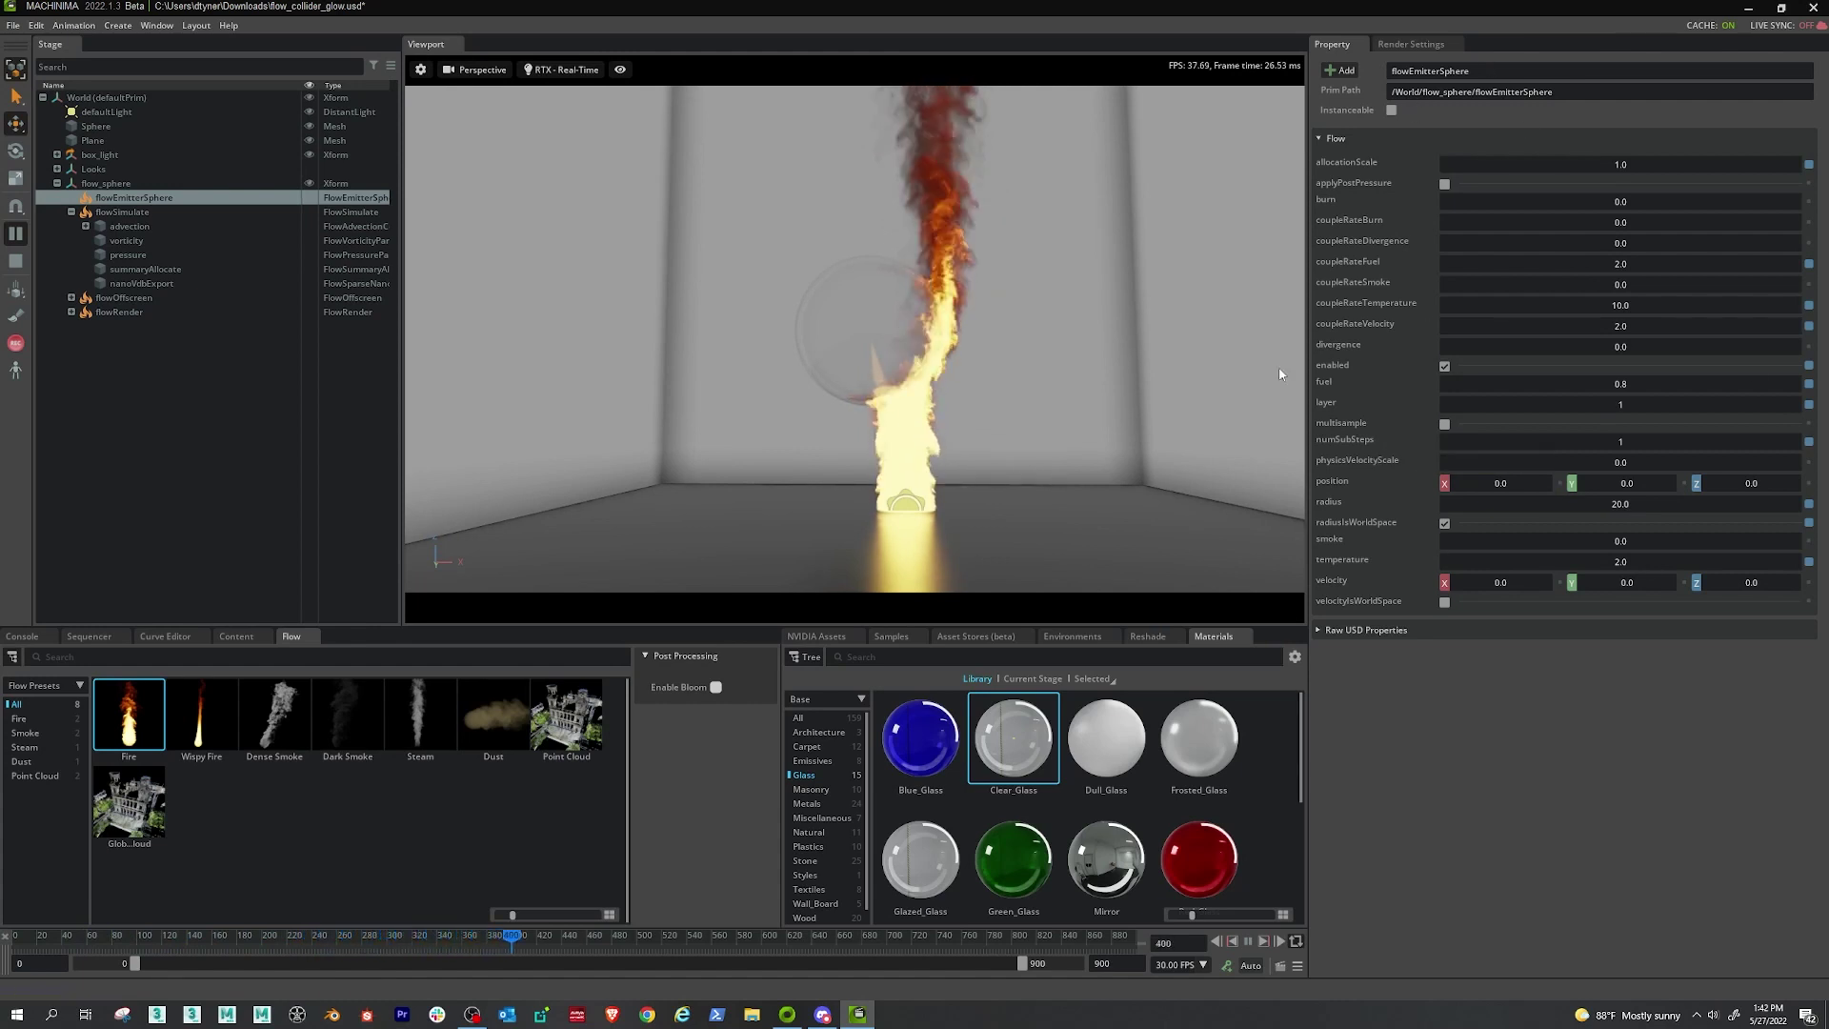
# Raise smokePerBurn on flowSimulate's advection prim to 10 and inspect the smoke plume above the glass sphere
pyautogui.click(131, 223)
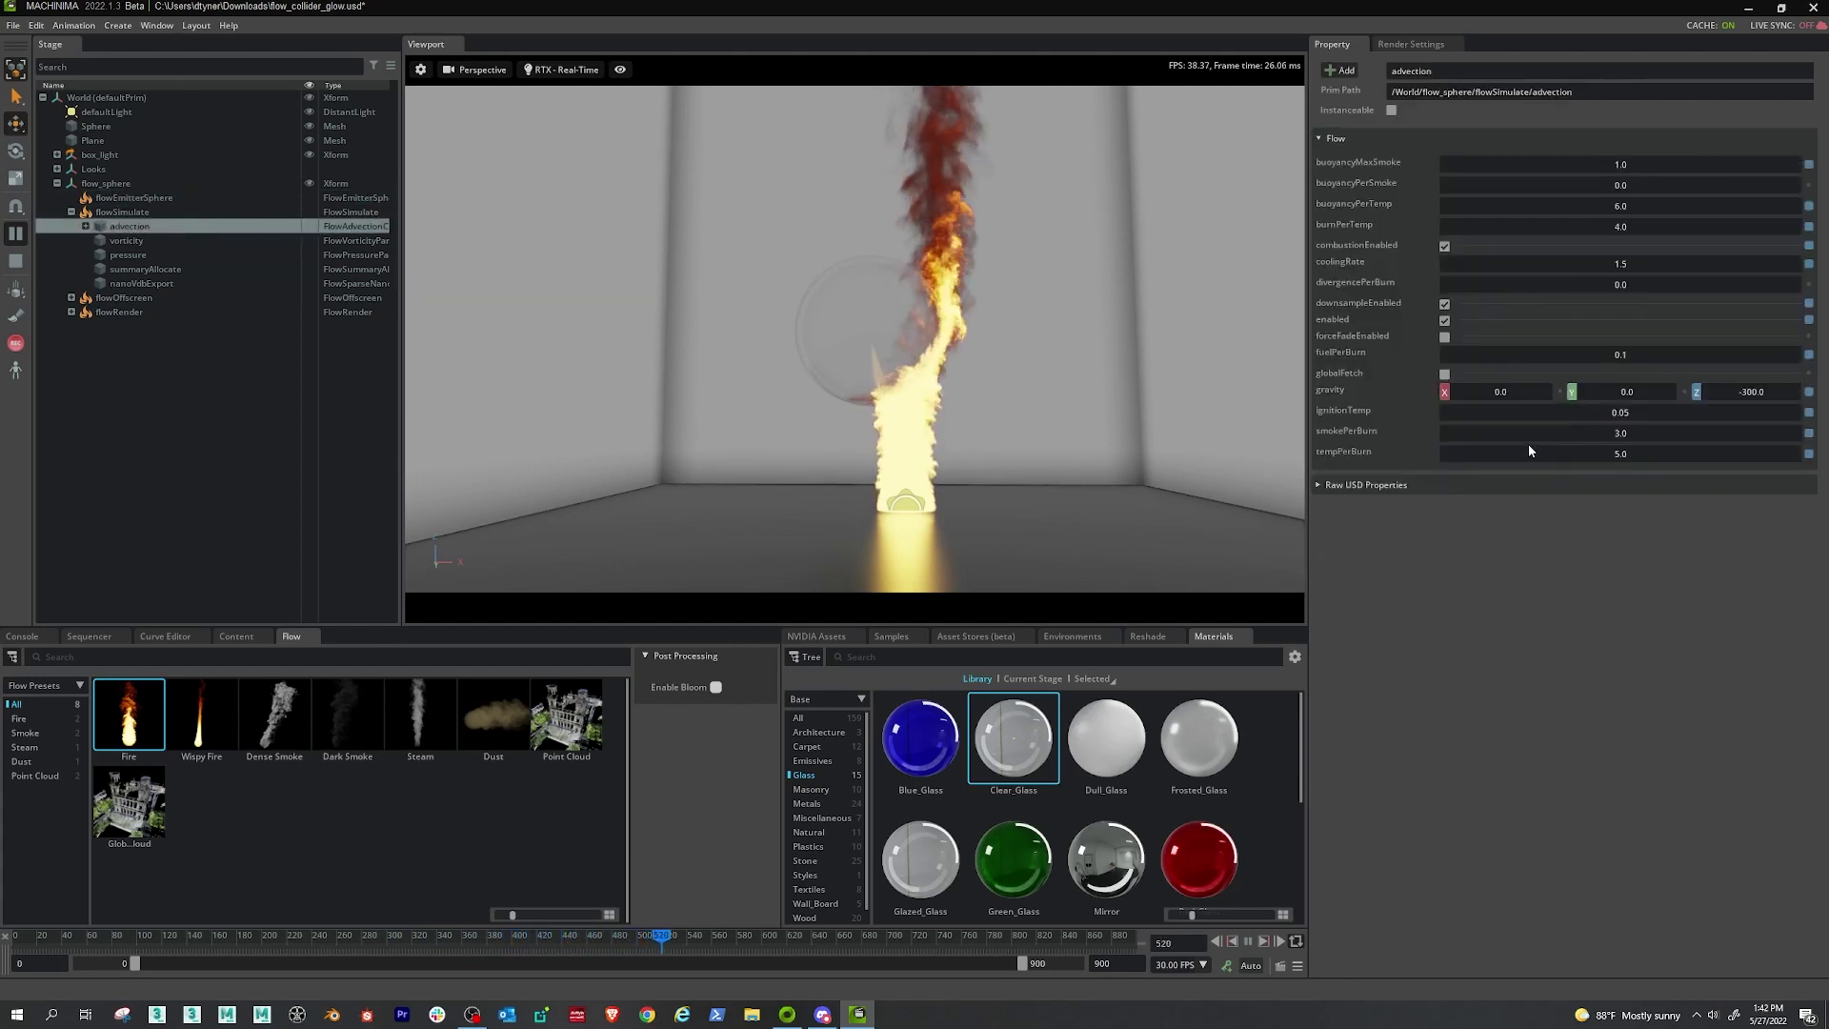
pyautogui.doubleClick(1558, 434)
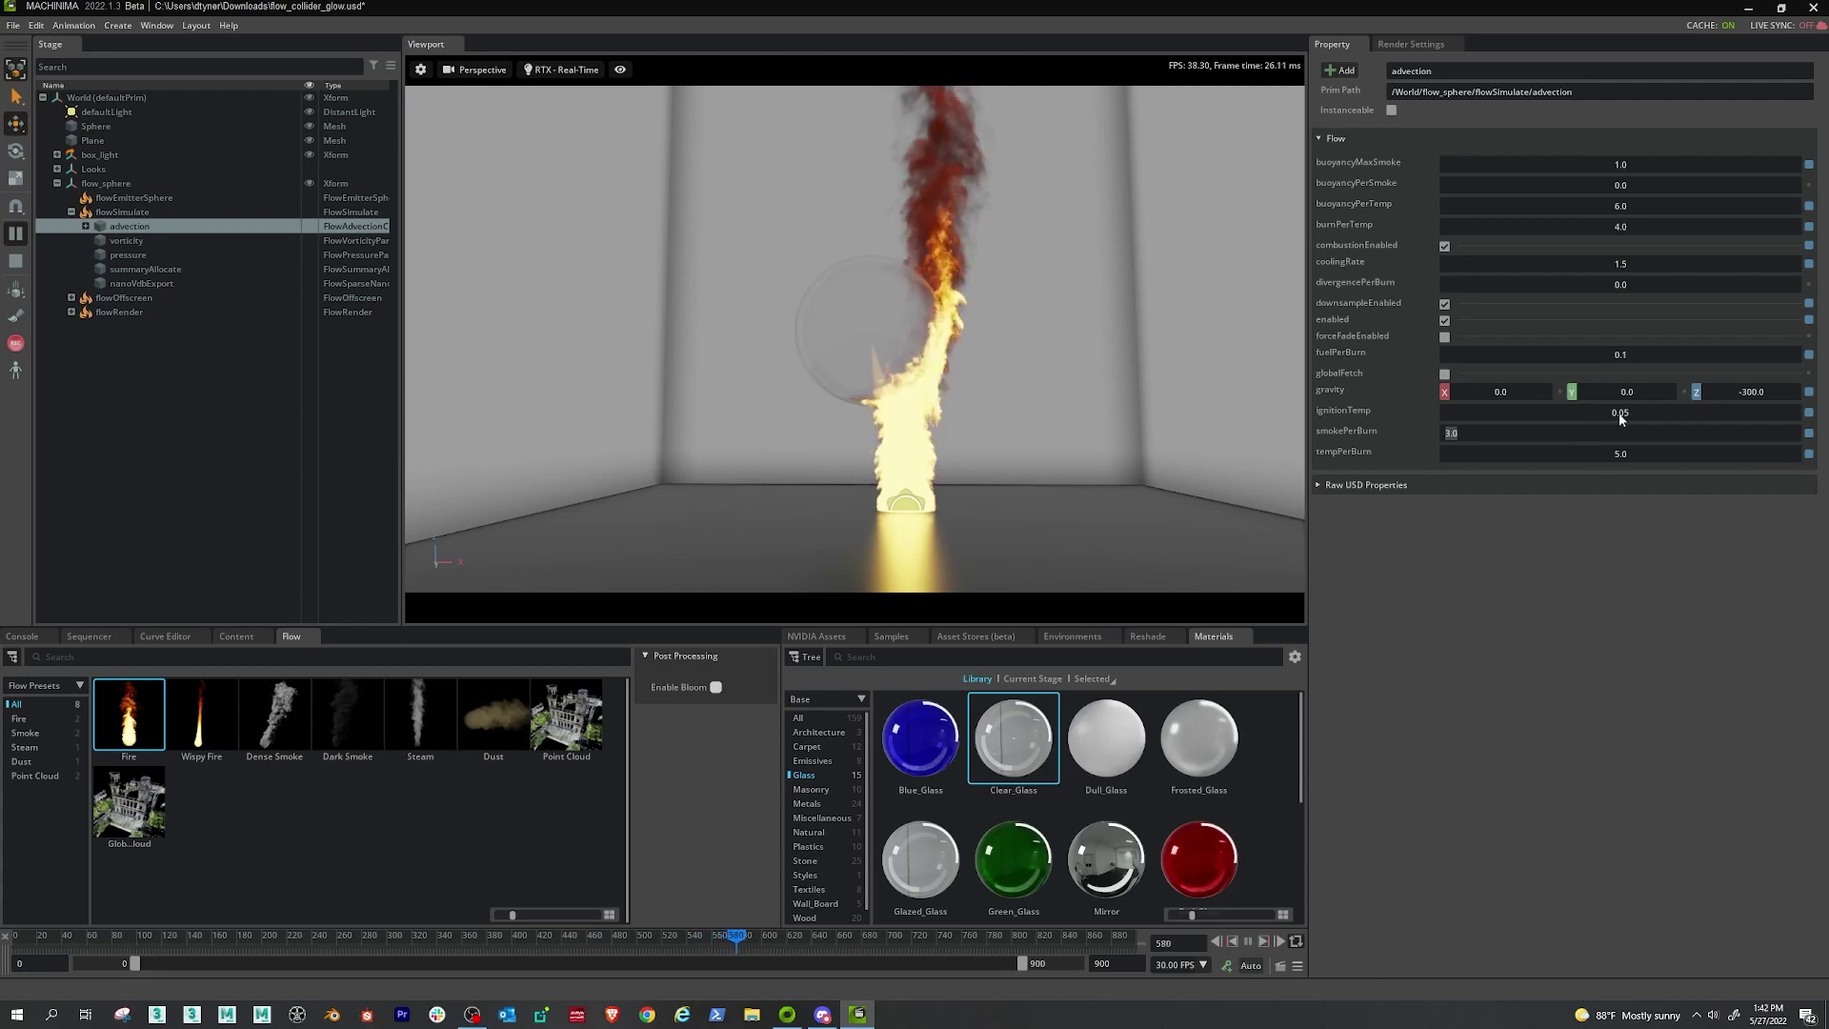
pyautogui.write('10')
pyautogui.press('Return')
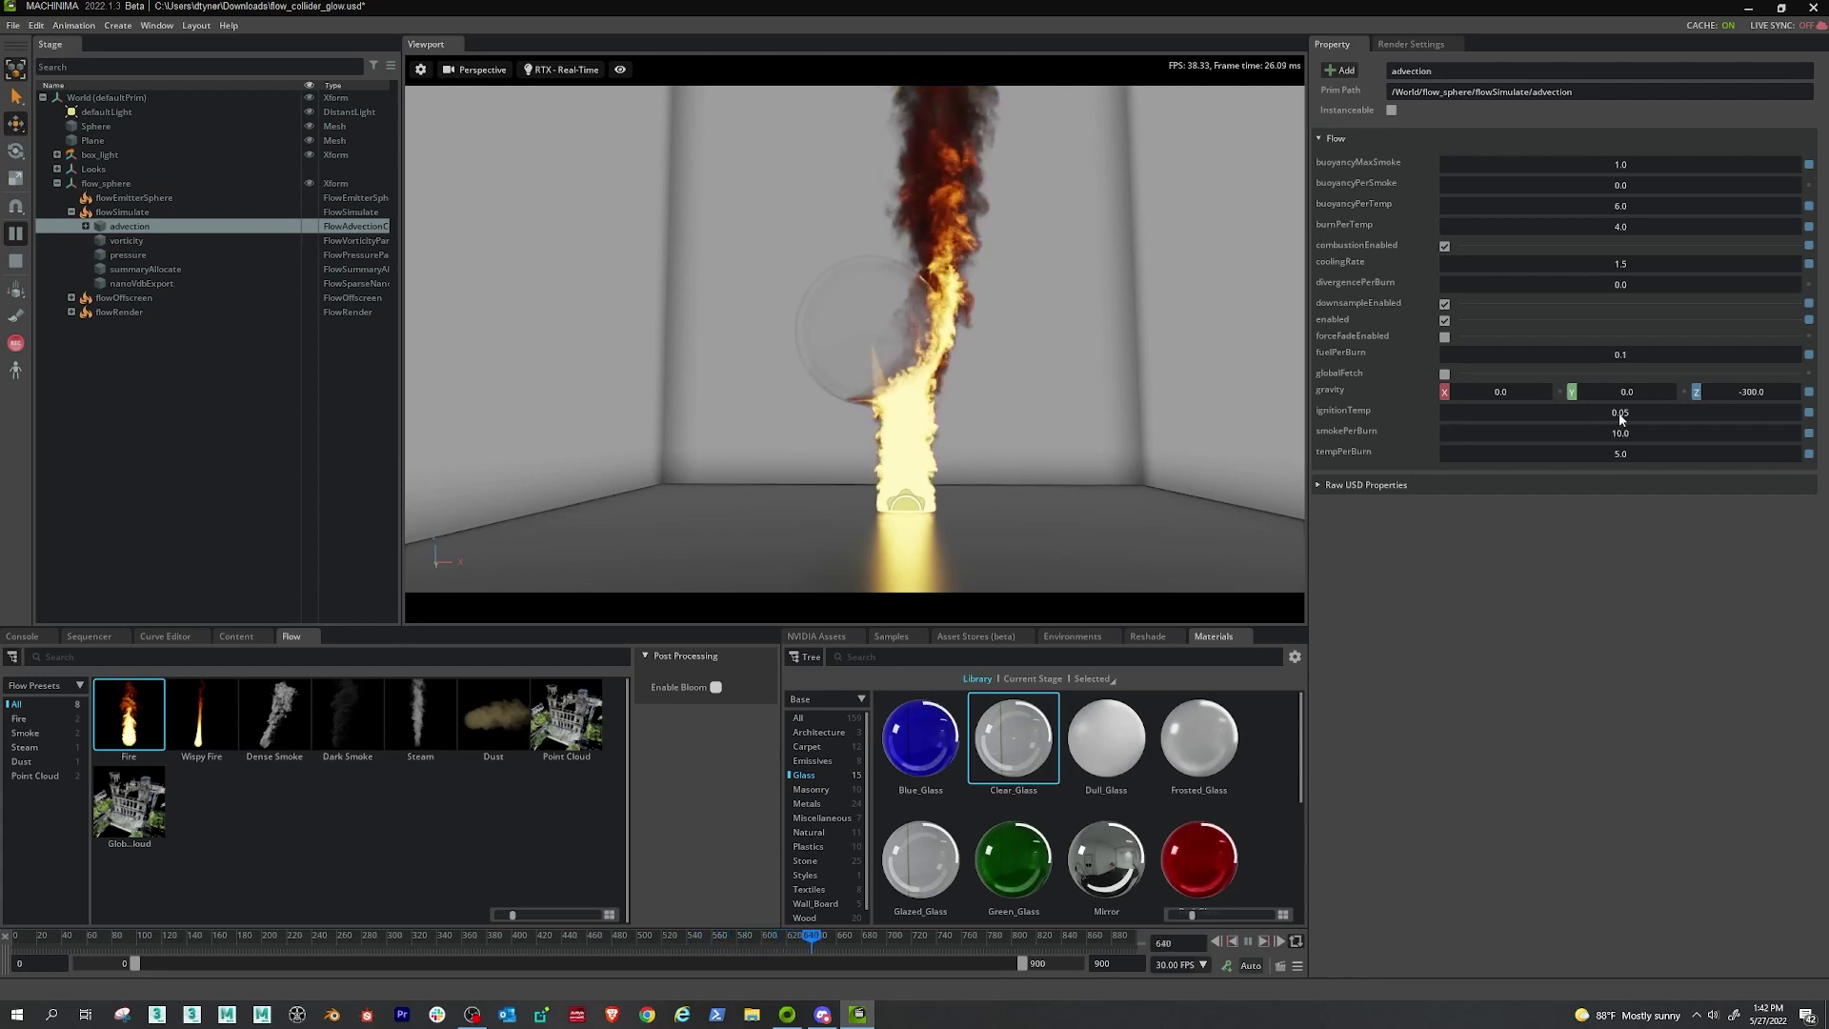
pyautogui.scroll(2, 1084, 429)
pyautogui.scroll(-3, 1088, 410)
pyautogui.scroll(3, 1094, 378)
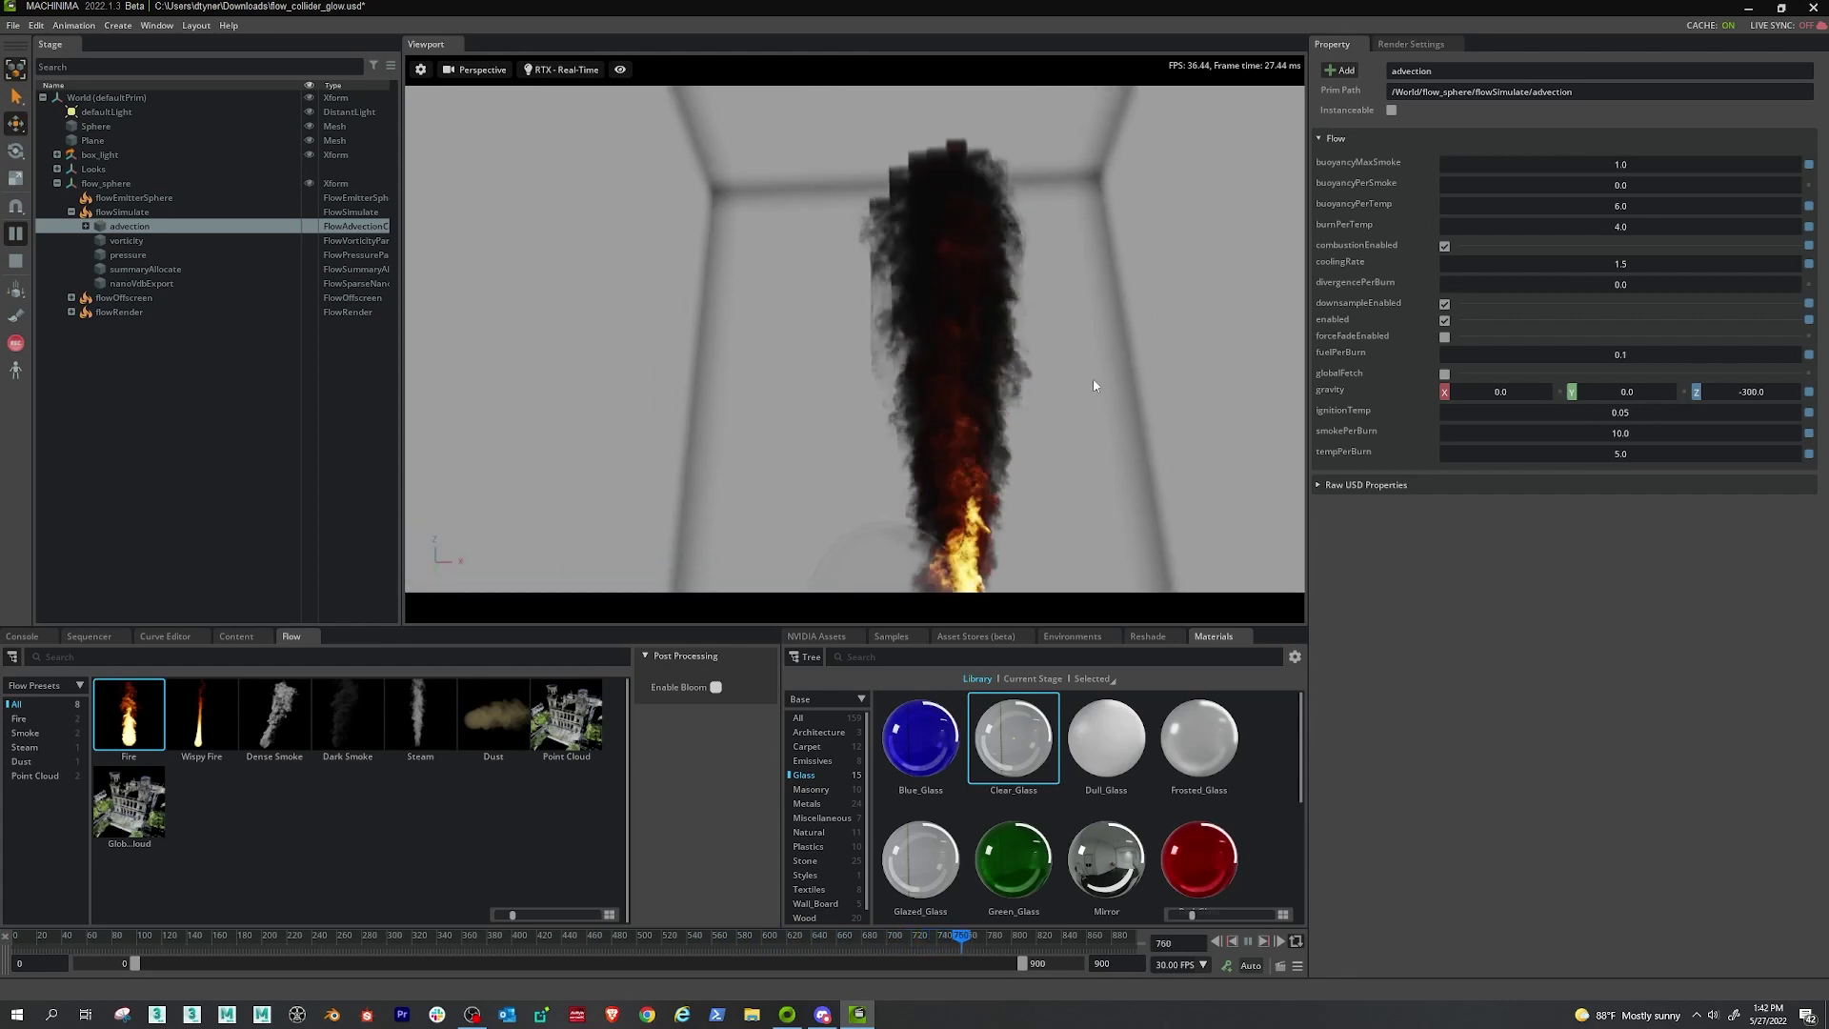
pyautogui.scroll(3, 1077, 454)
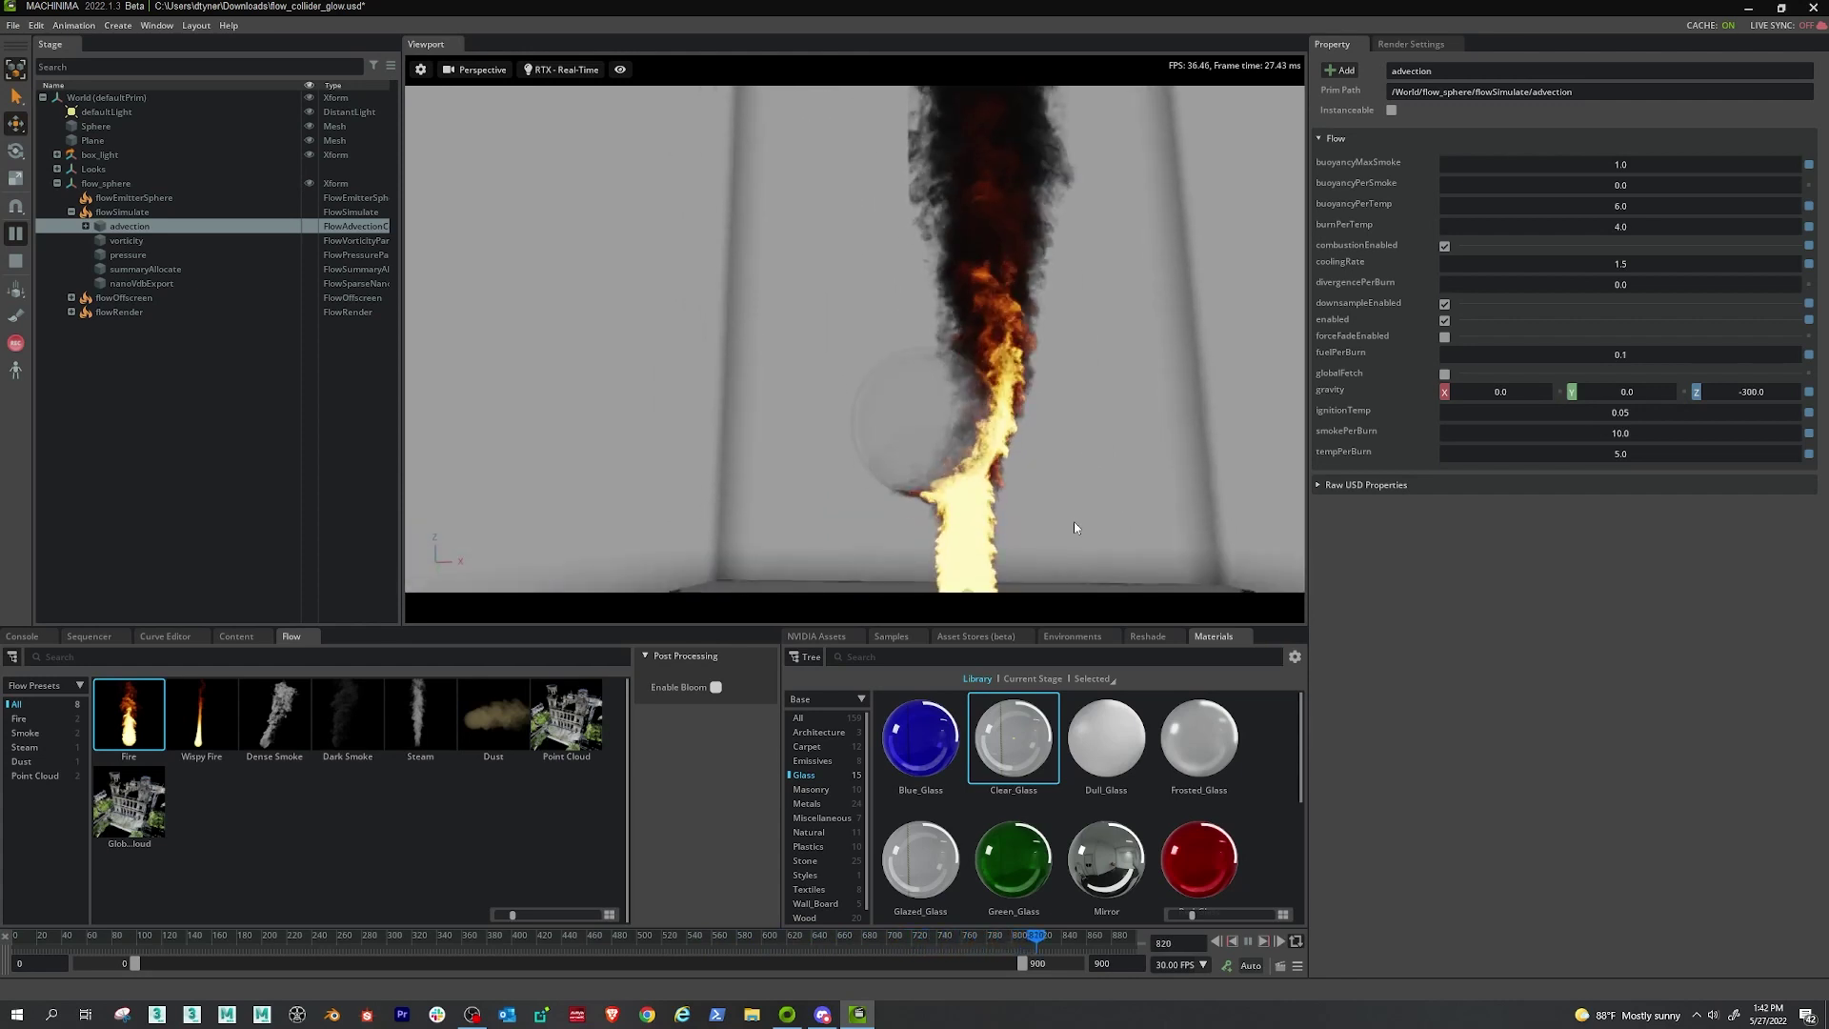
pyautogui.scroll(-3, 1083, 533)
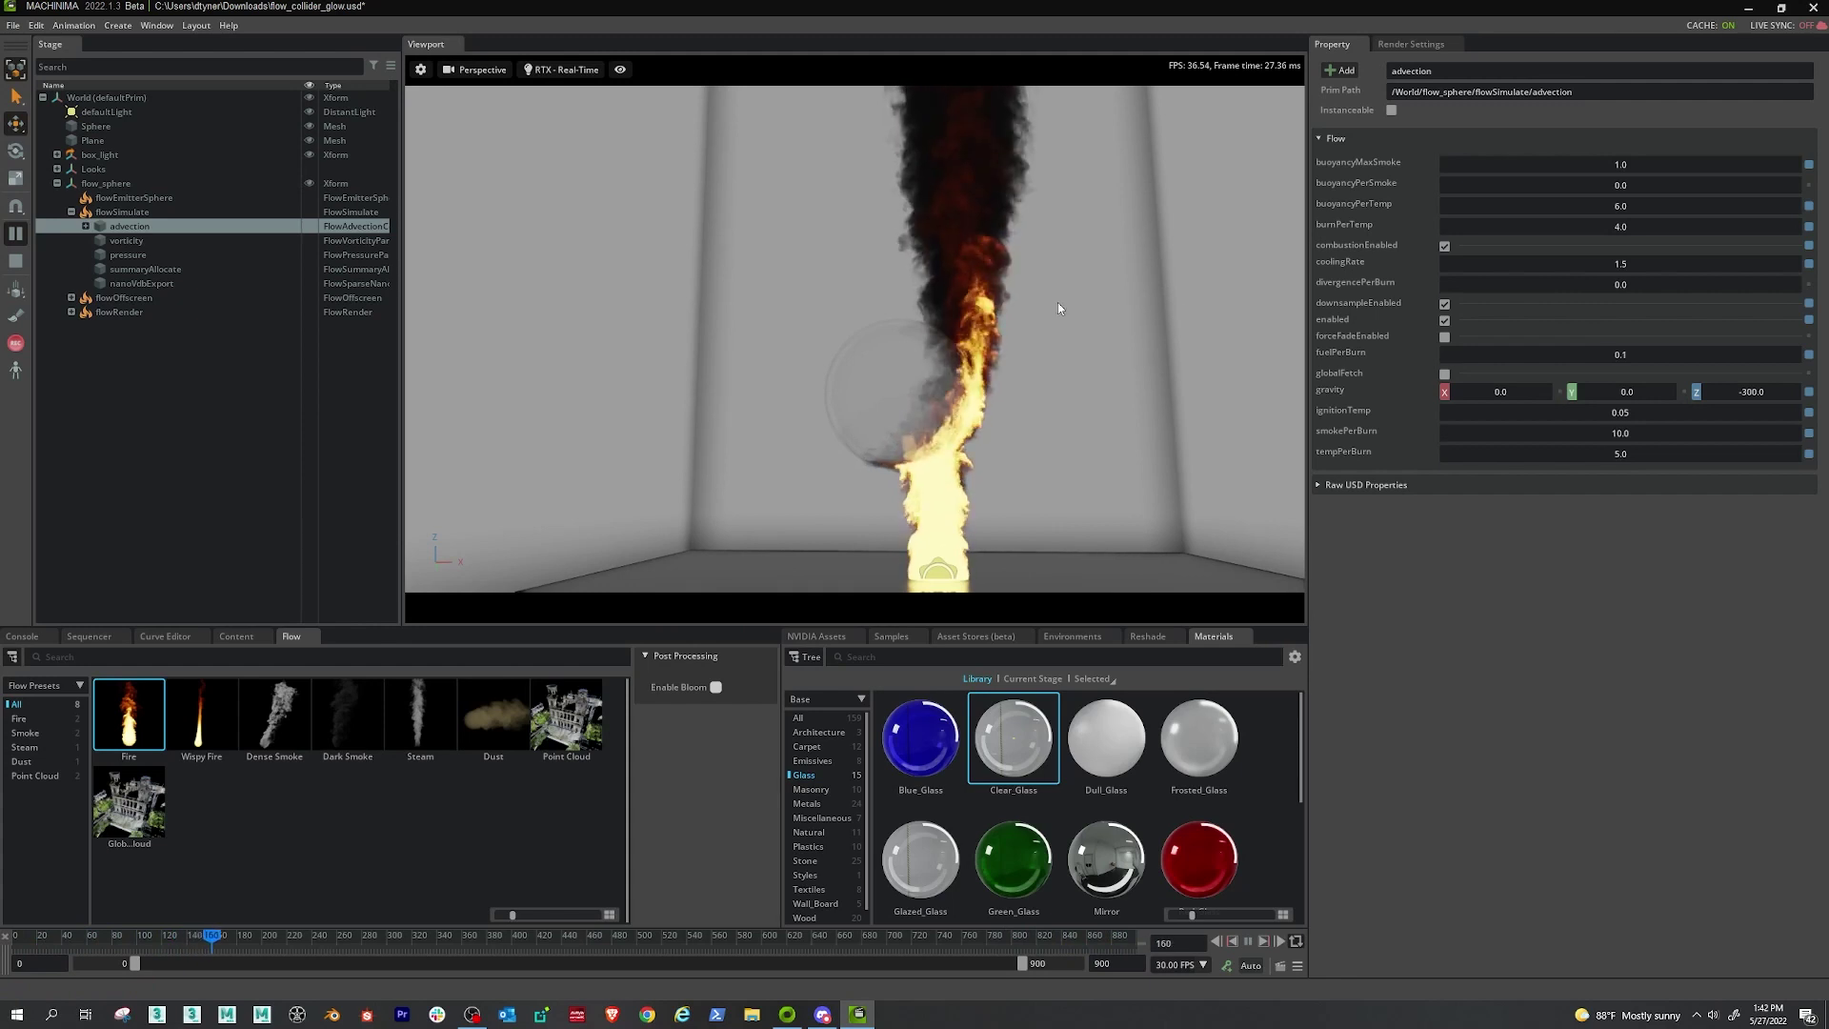
# Enable Flow shadows for both real-time ray tracing and path-traced mode in the common render settings
pyautogui.click(1413, 43)
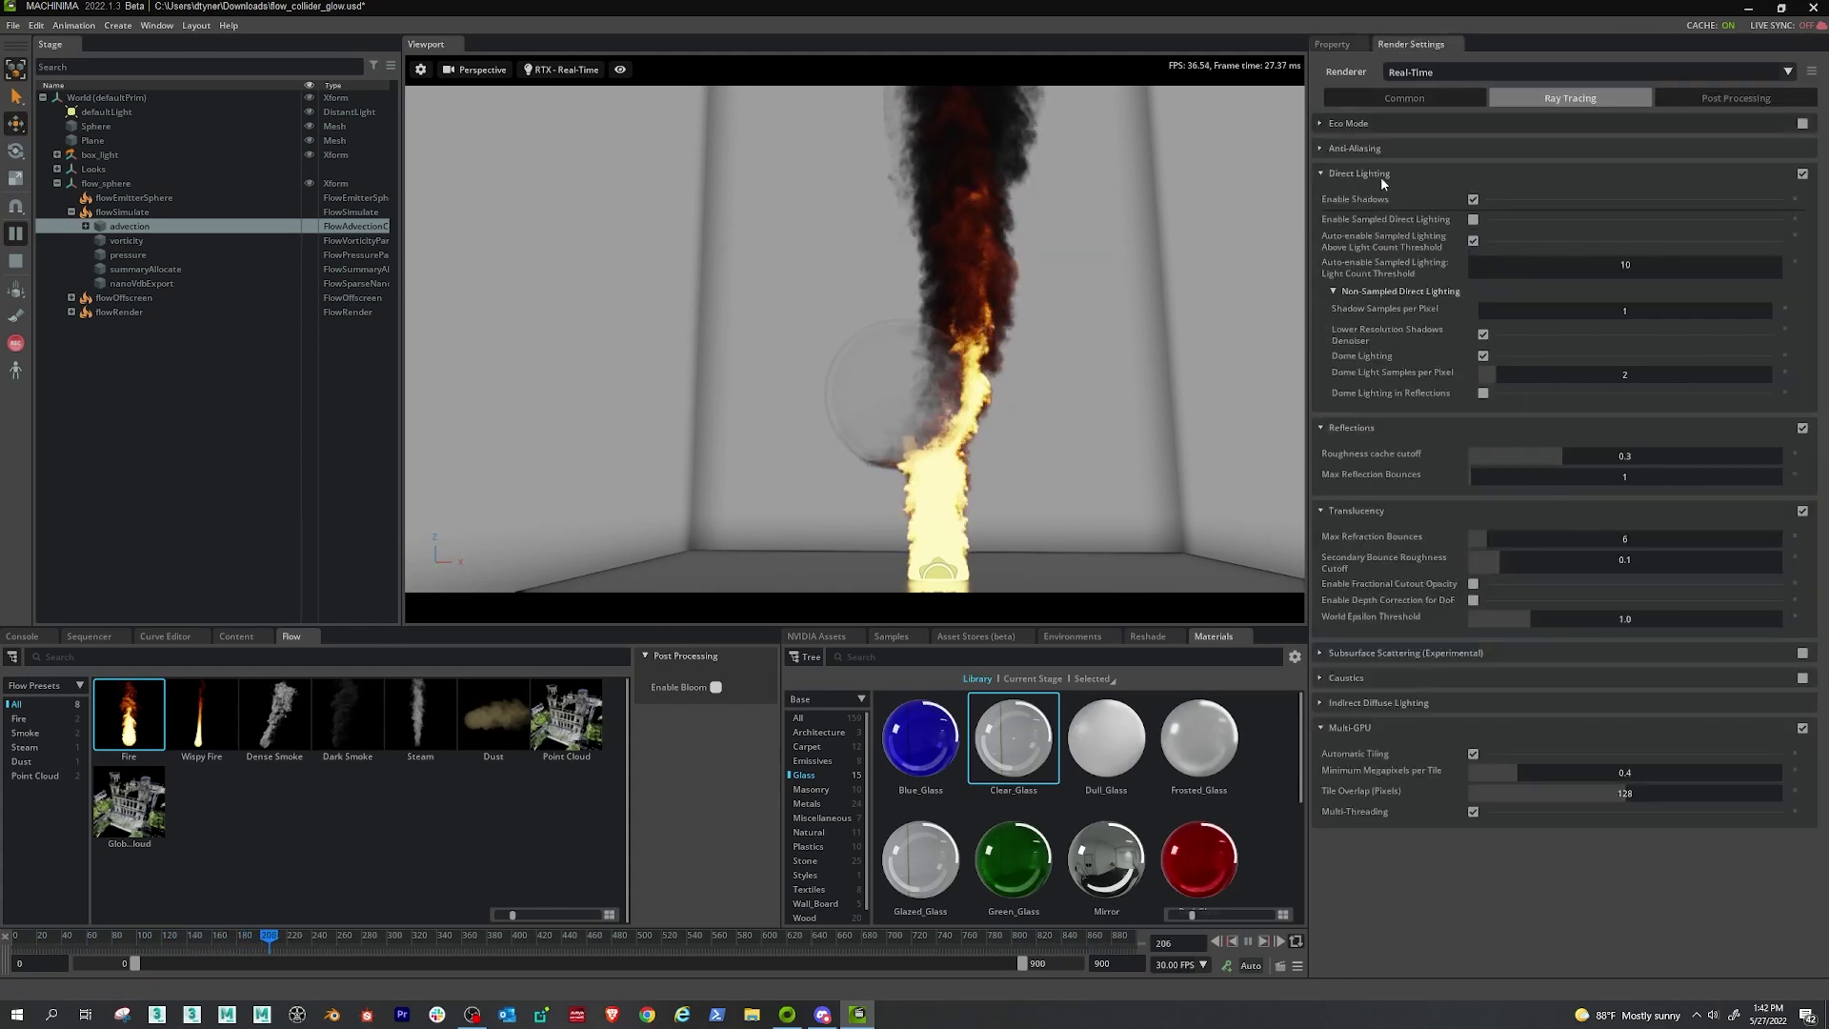
pyautogui.click(1404, 97)
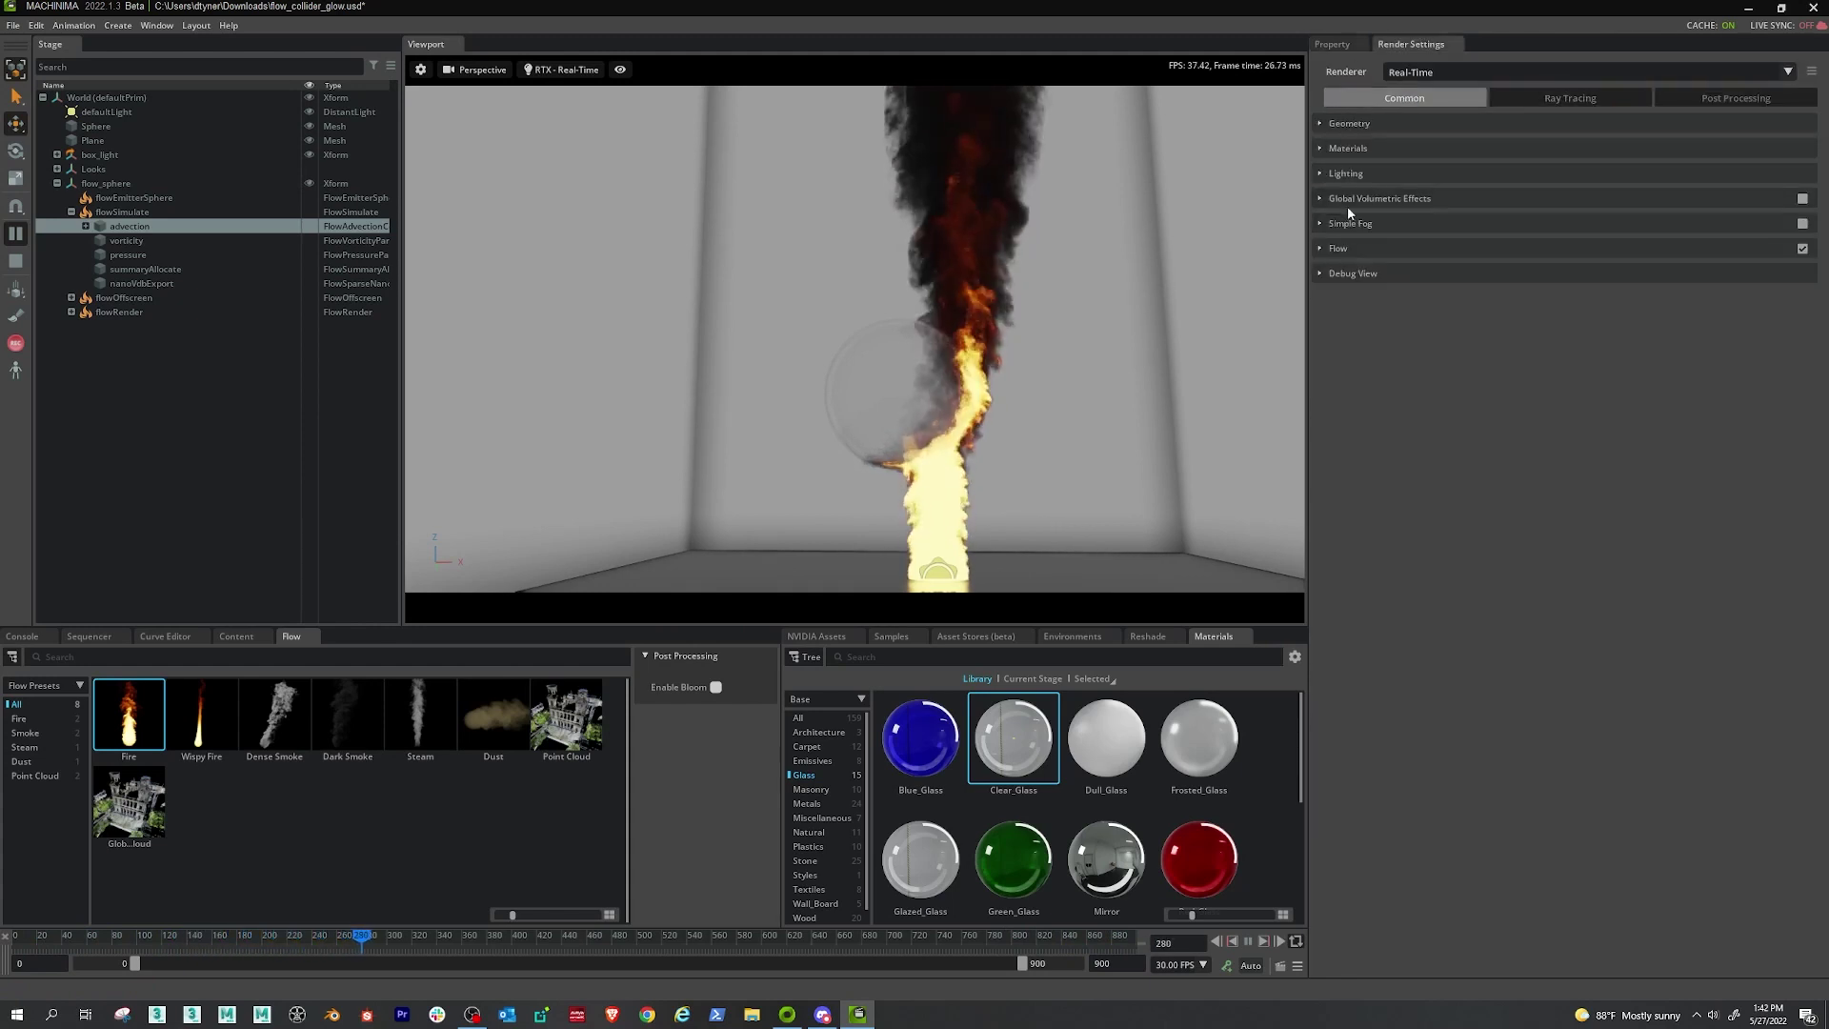
pyautogui.click(1332, 249)
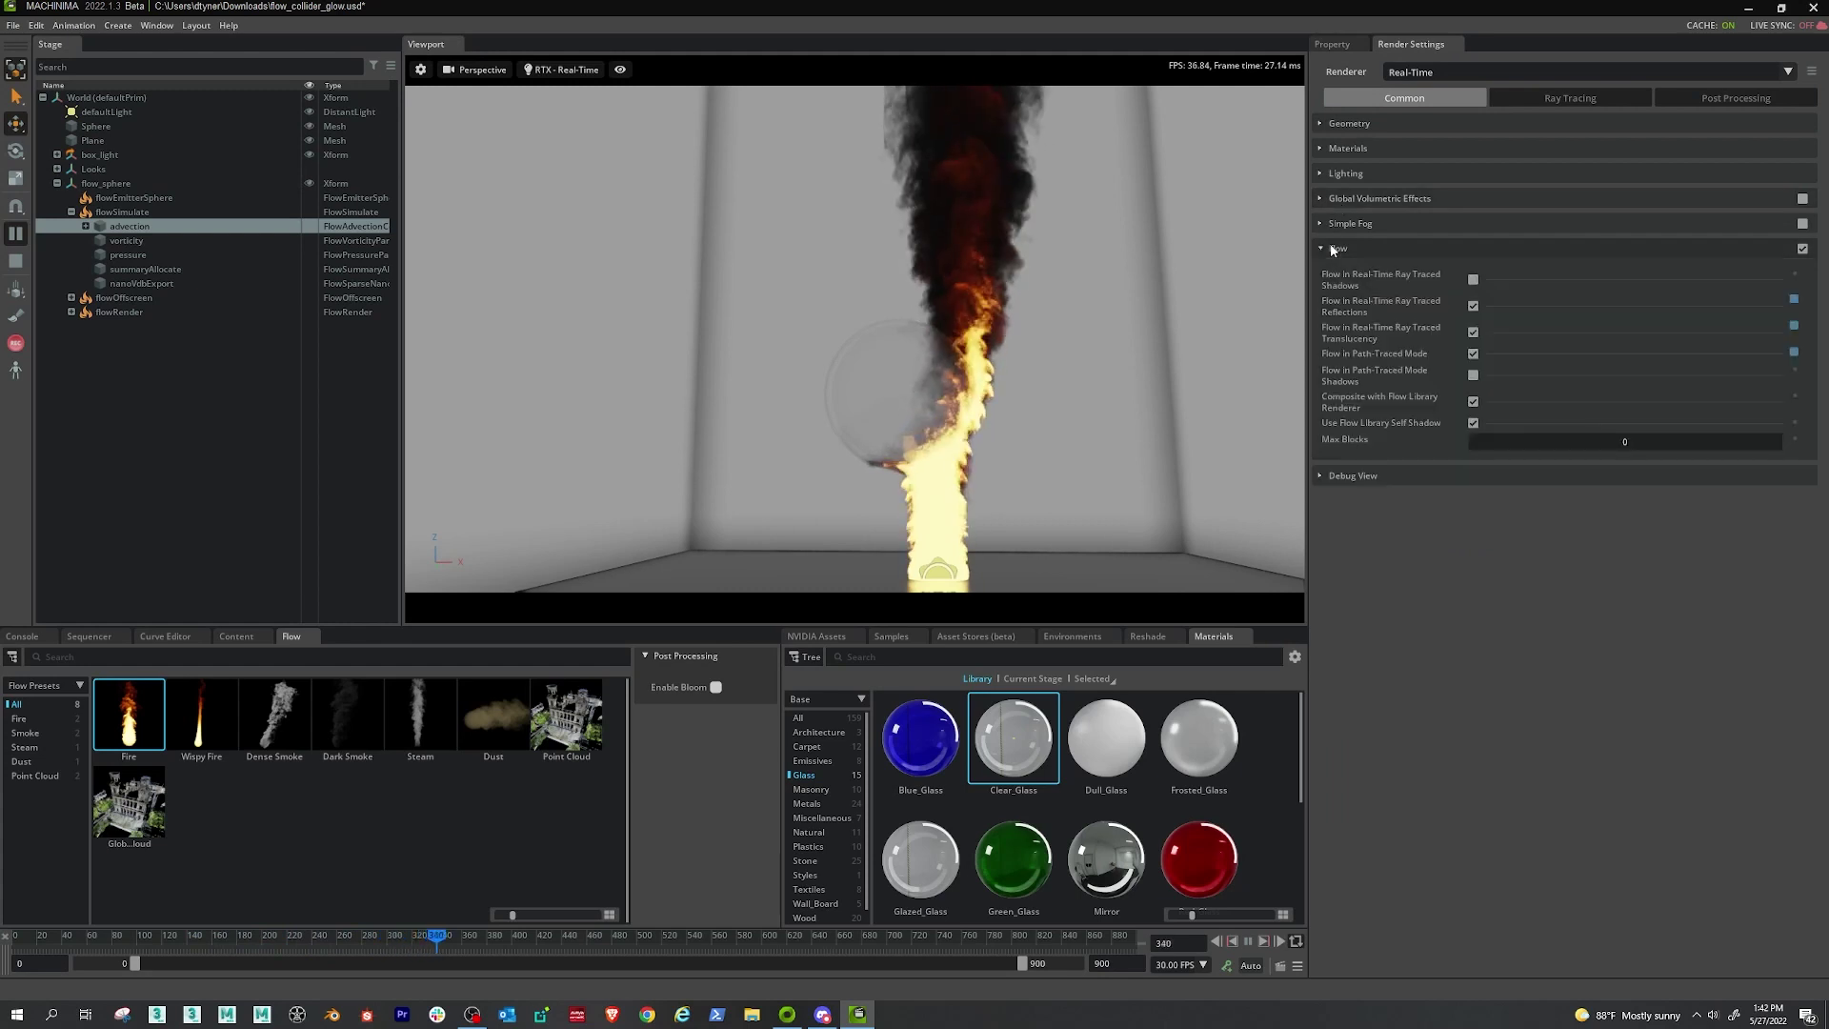
pyautogui.click(1475, 279)
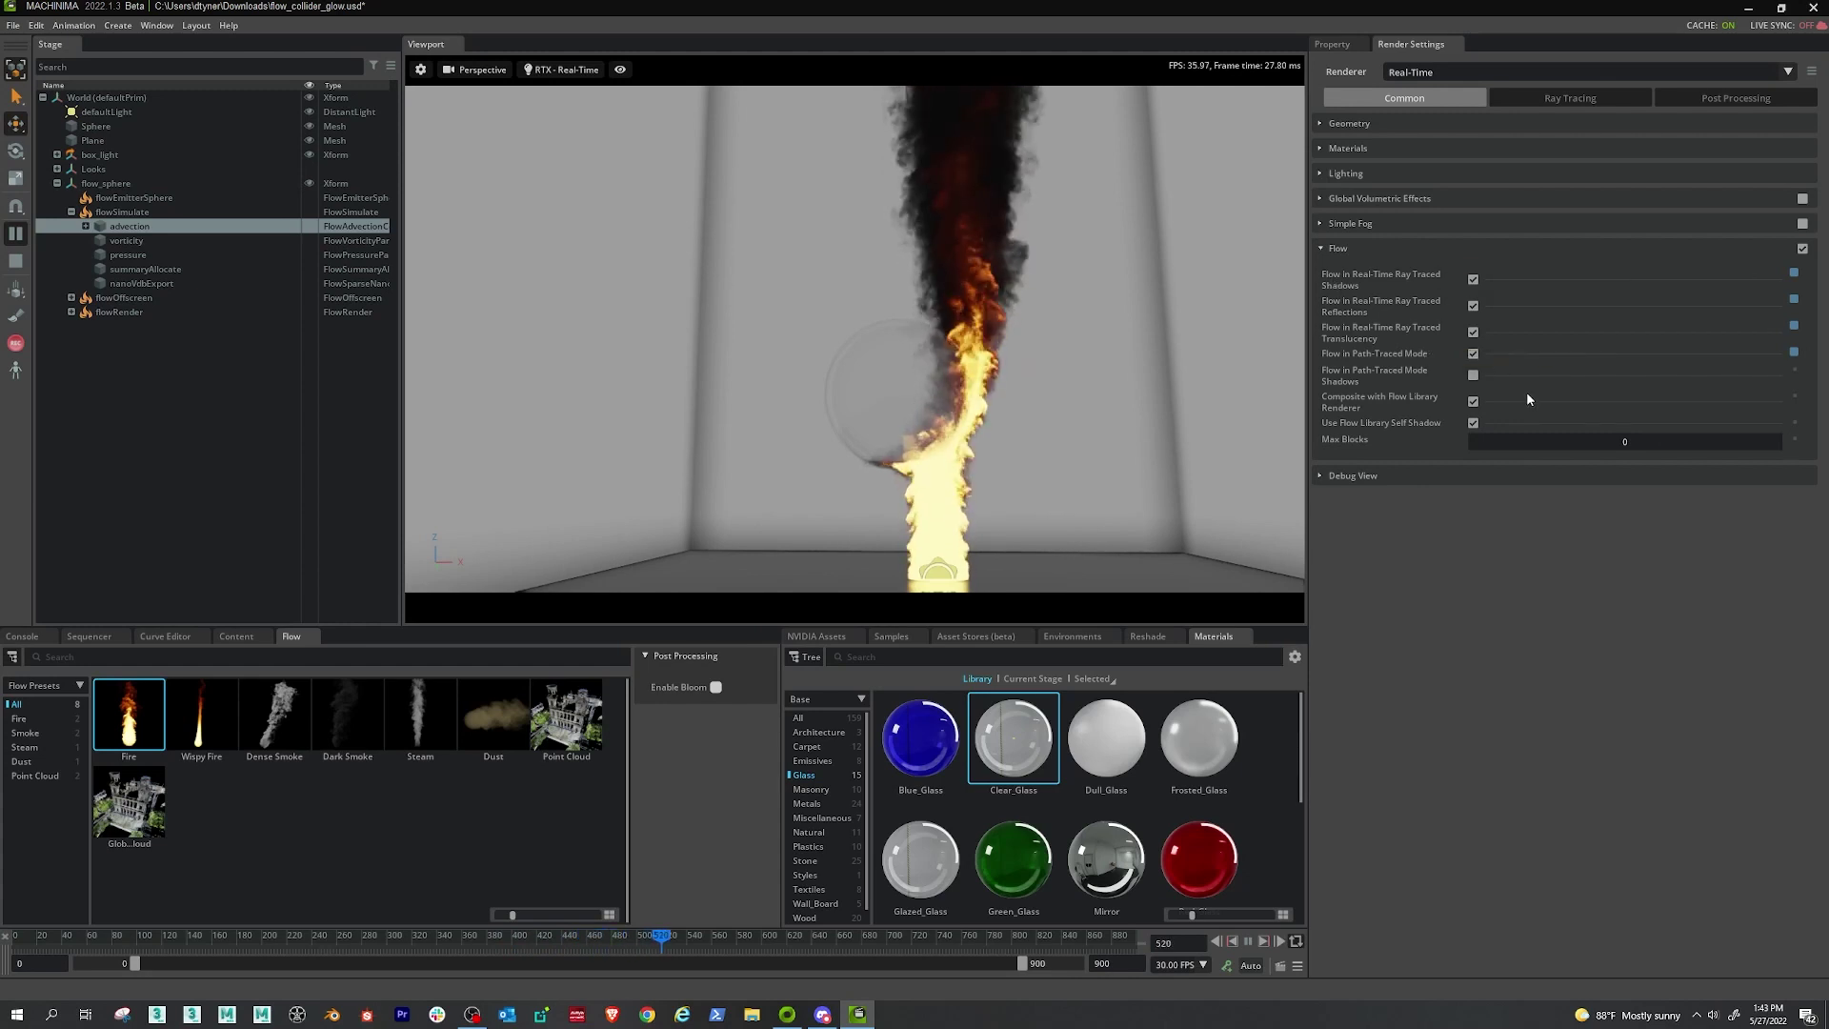
pyautogui.click(1473, 376)
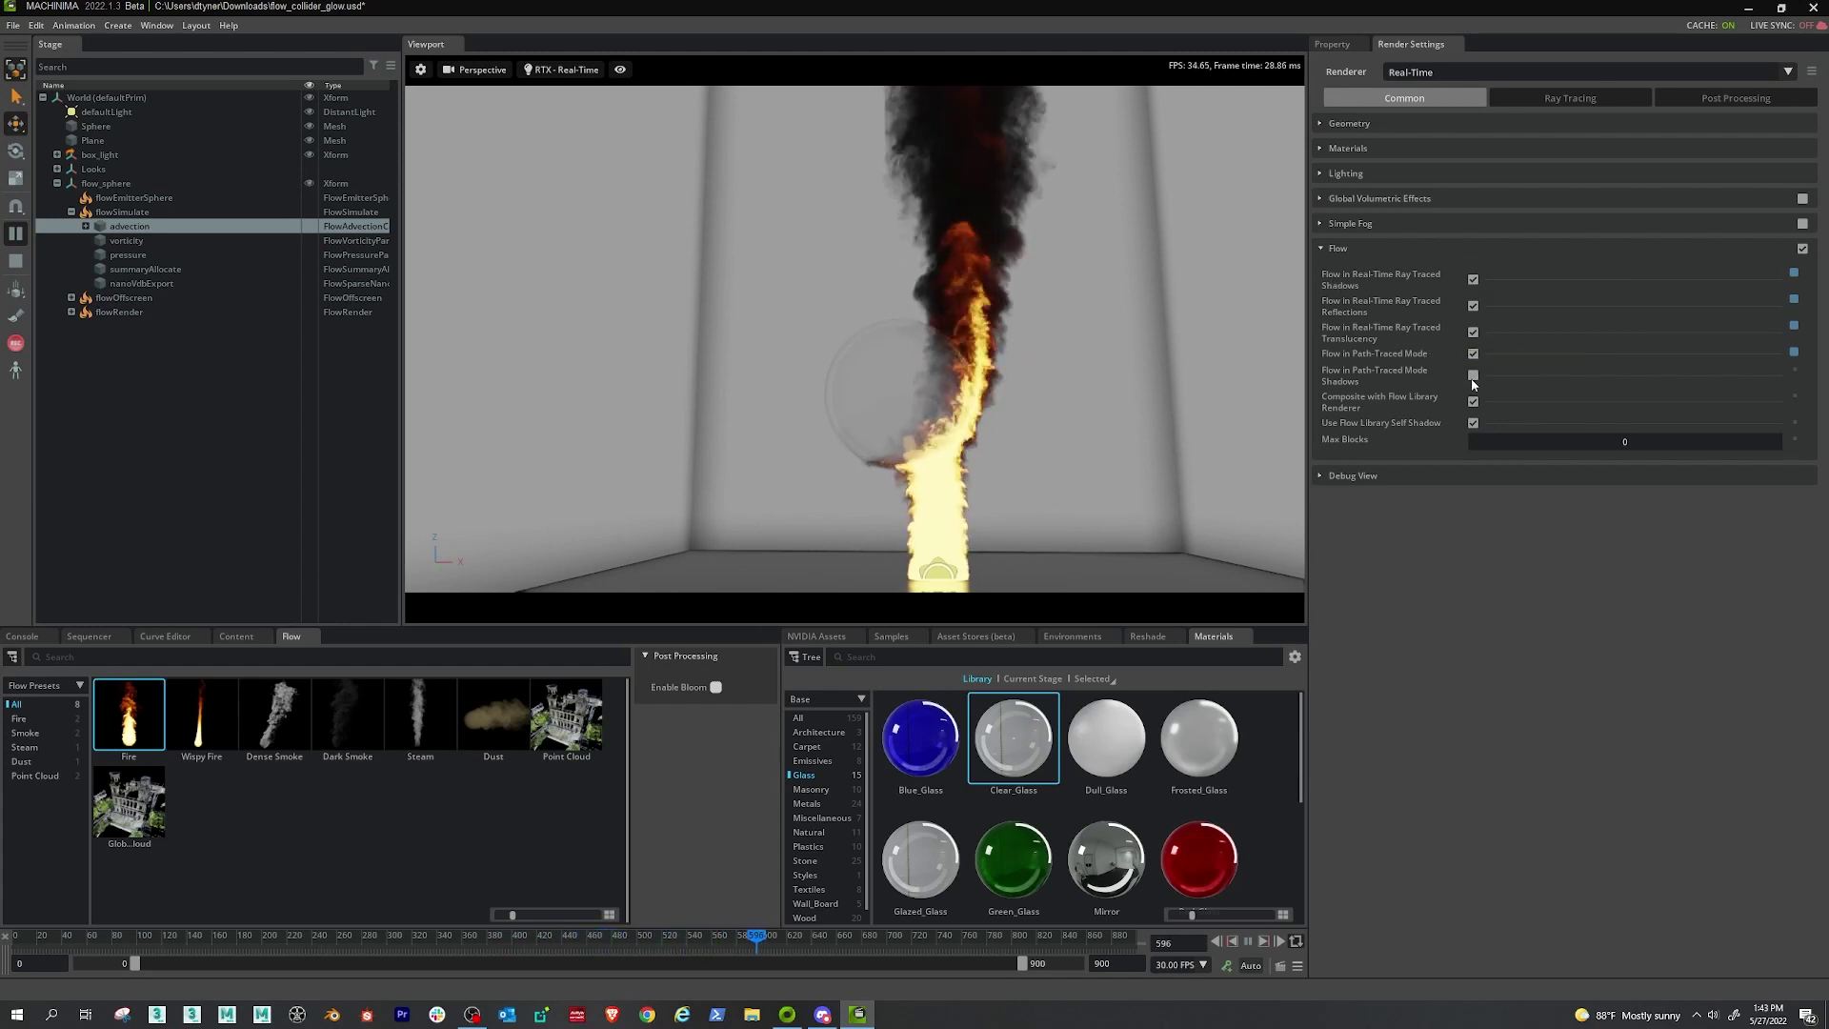
# Set Flow's Max Blocks render setting to 12000 and inspect the smoke column and flame
pyautogui.doubleClick(1601, 444)
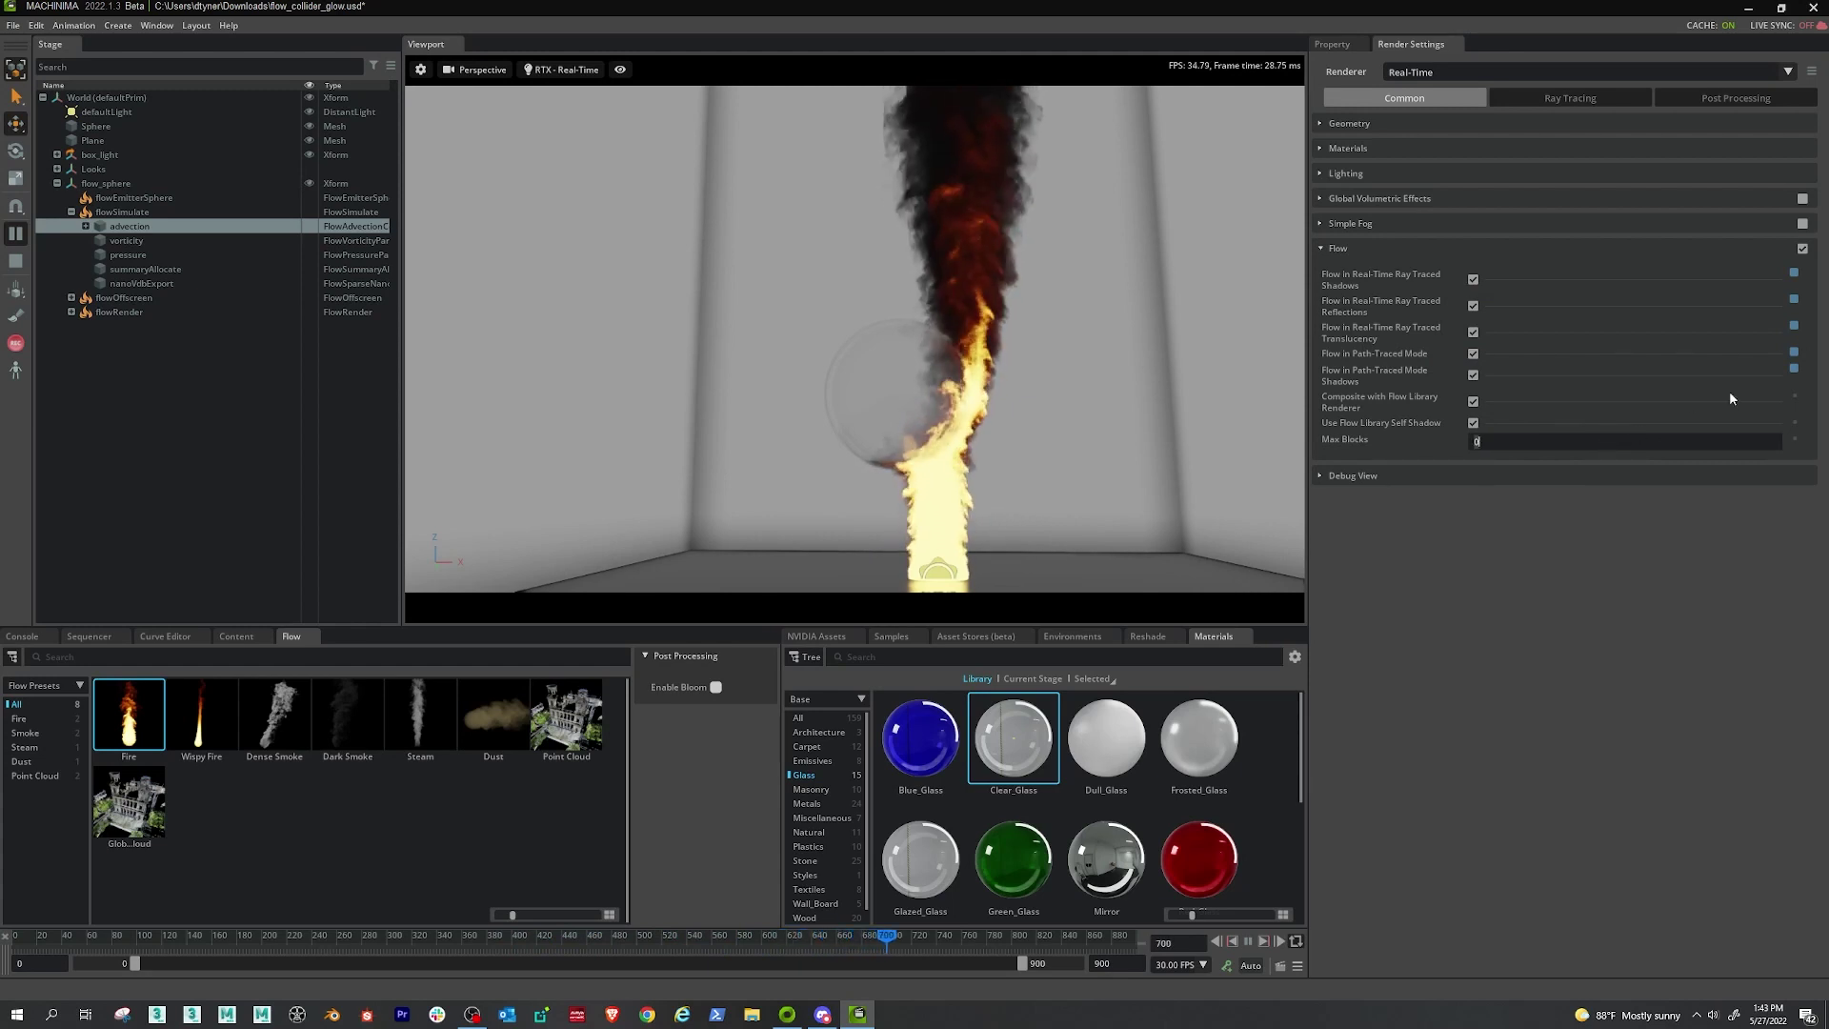
pyautogui.write('12000')
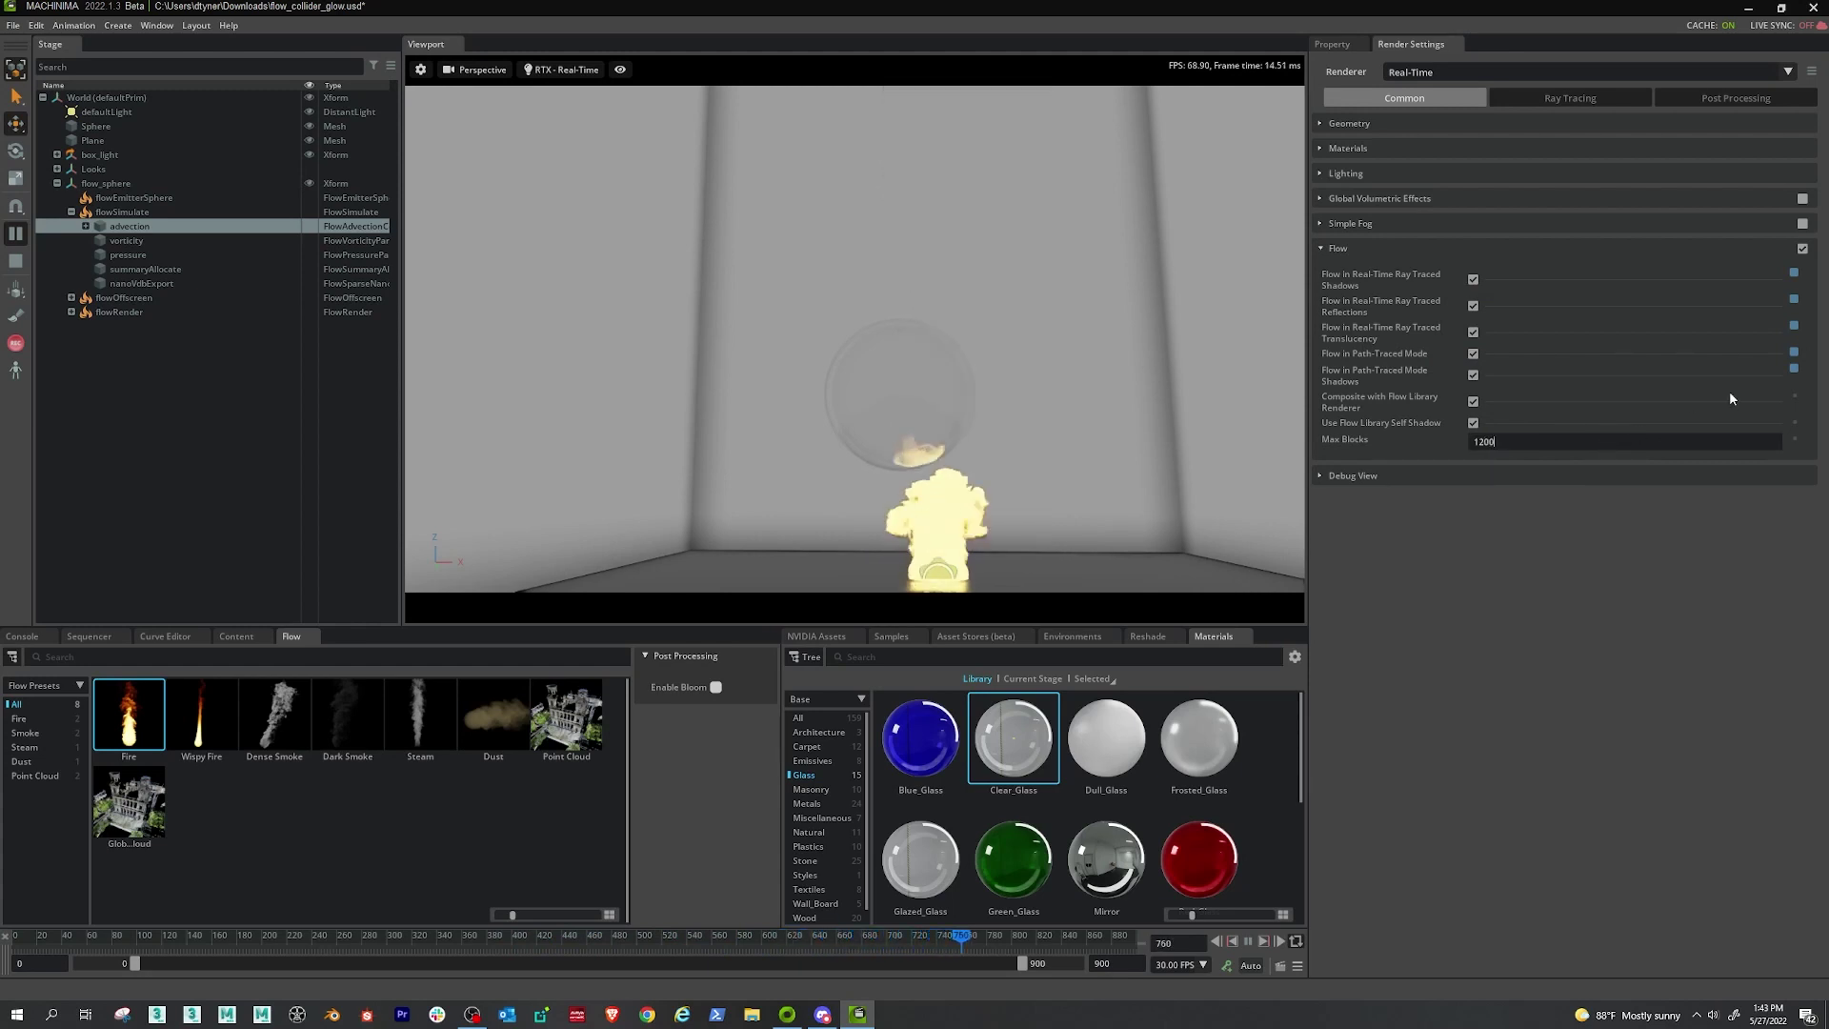
pyautogui.press('Return')
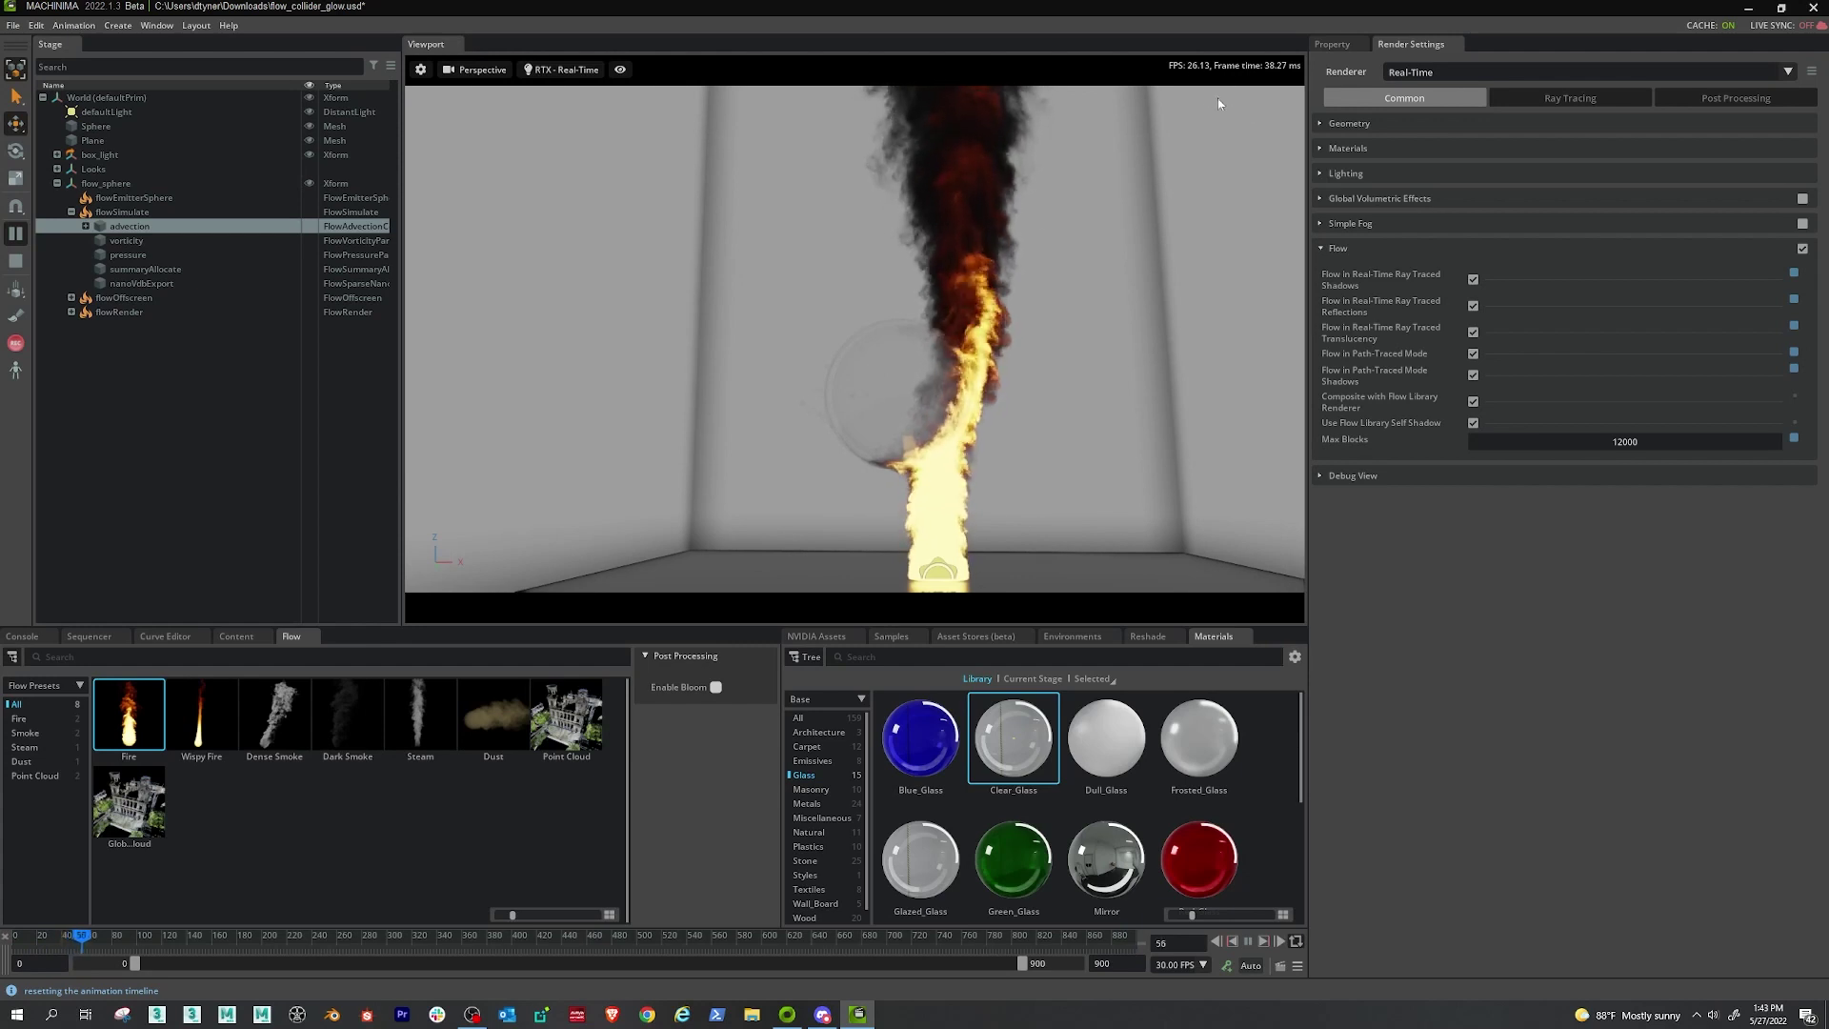
pyautogui.scroll(3, 1032, 376)
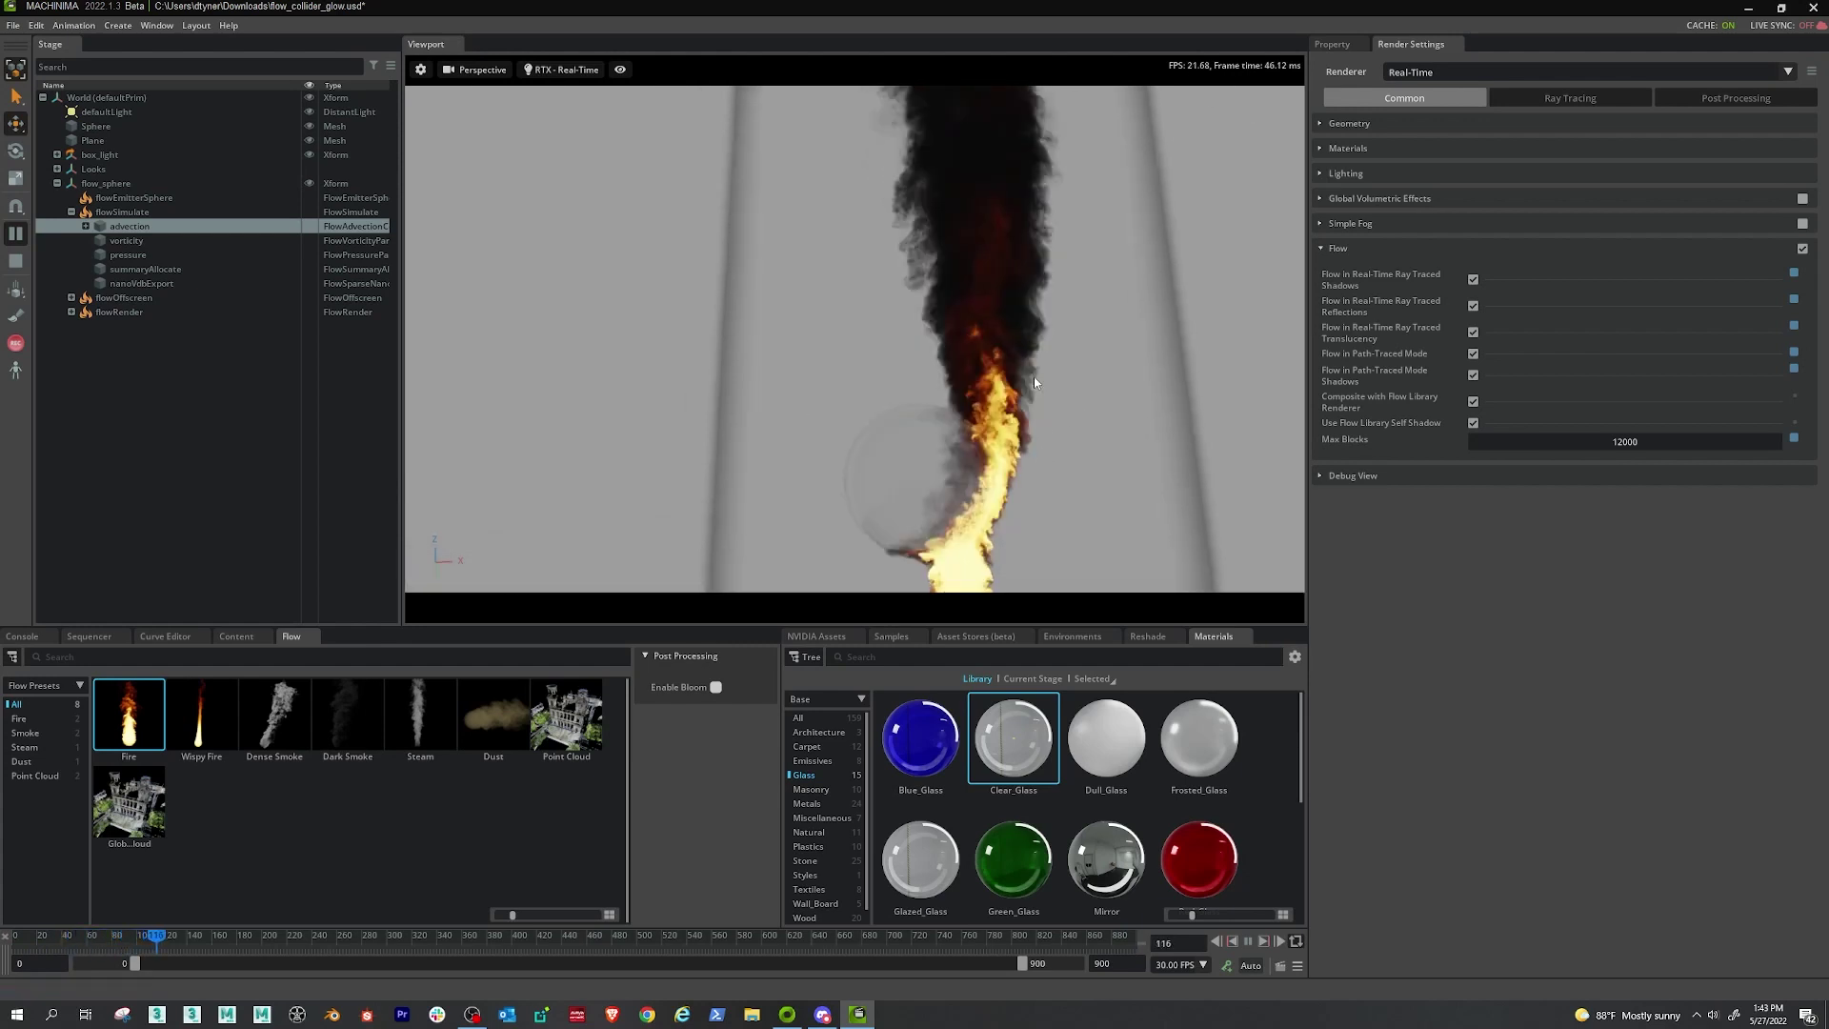
pyautogui.scroll(-3, 1032, 376)
pyautogui.scroll(3, 1038, 386)
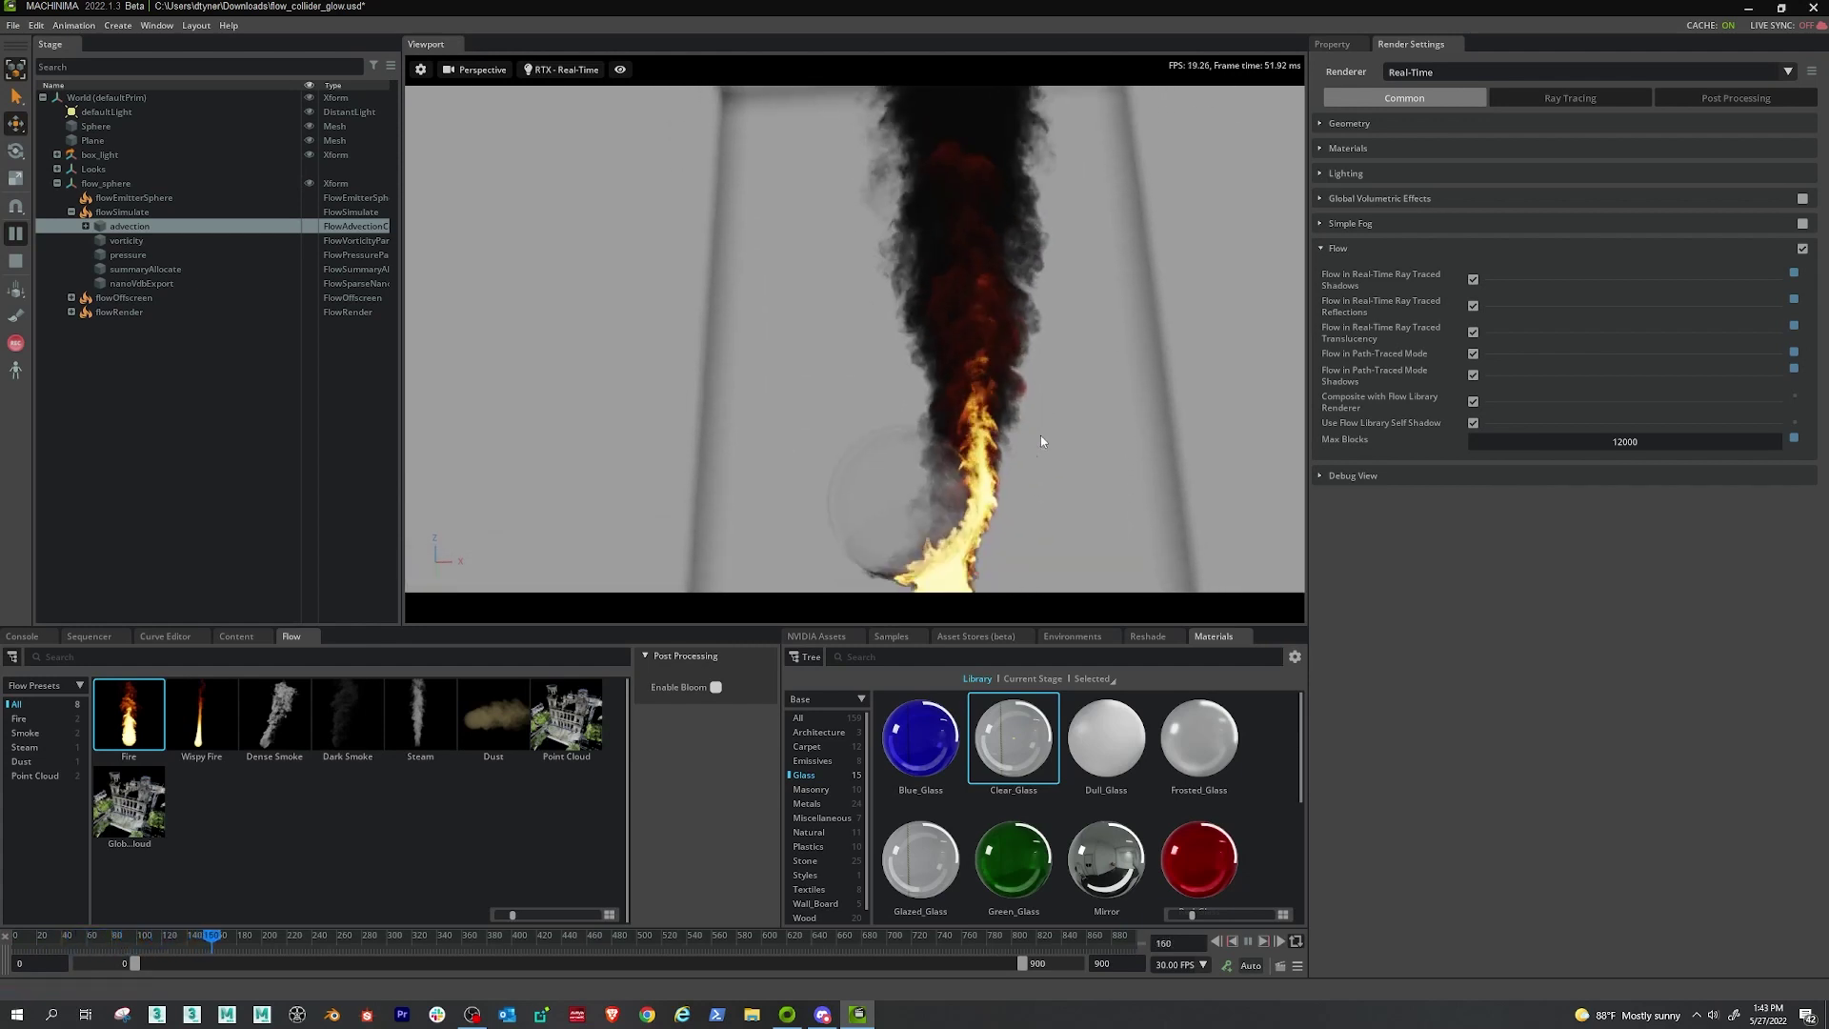
pyautogui.scroll(-3, 1040, 436)
pyautogui.keyDown('alt'); pyautogui.moveTo(1033, 368); pyautogui.dragTo(1031, 482); pyautogui.keyUp('alt')
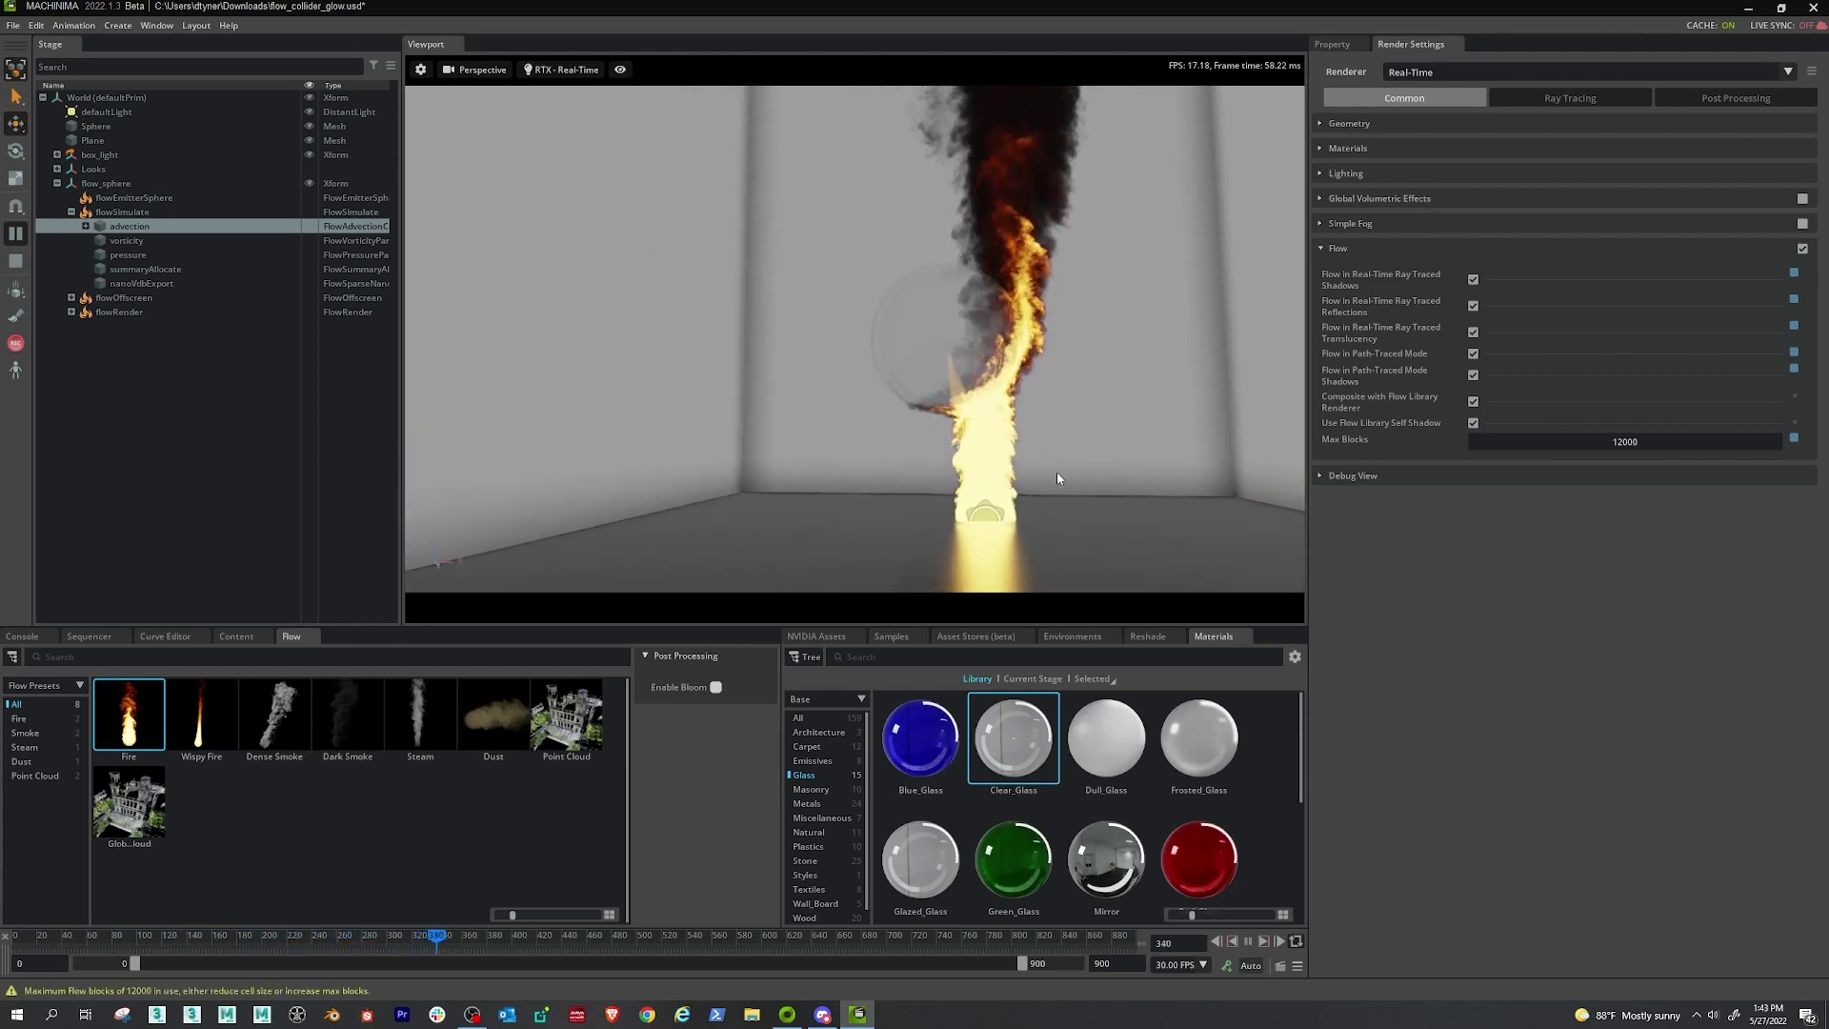
pyautogui.keyDown('alt'); pyautogui.moveTo(1056, 473); pyautogui.dragTo(1152, 413); pyautogui.keyUp('alt')
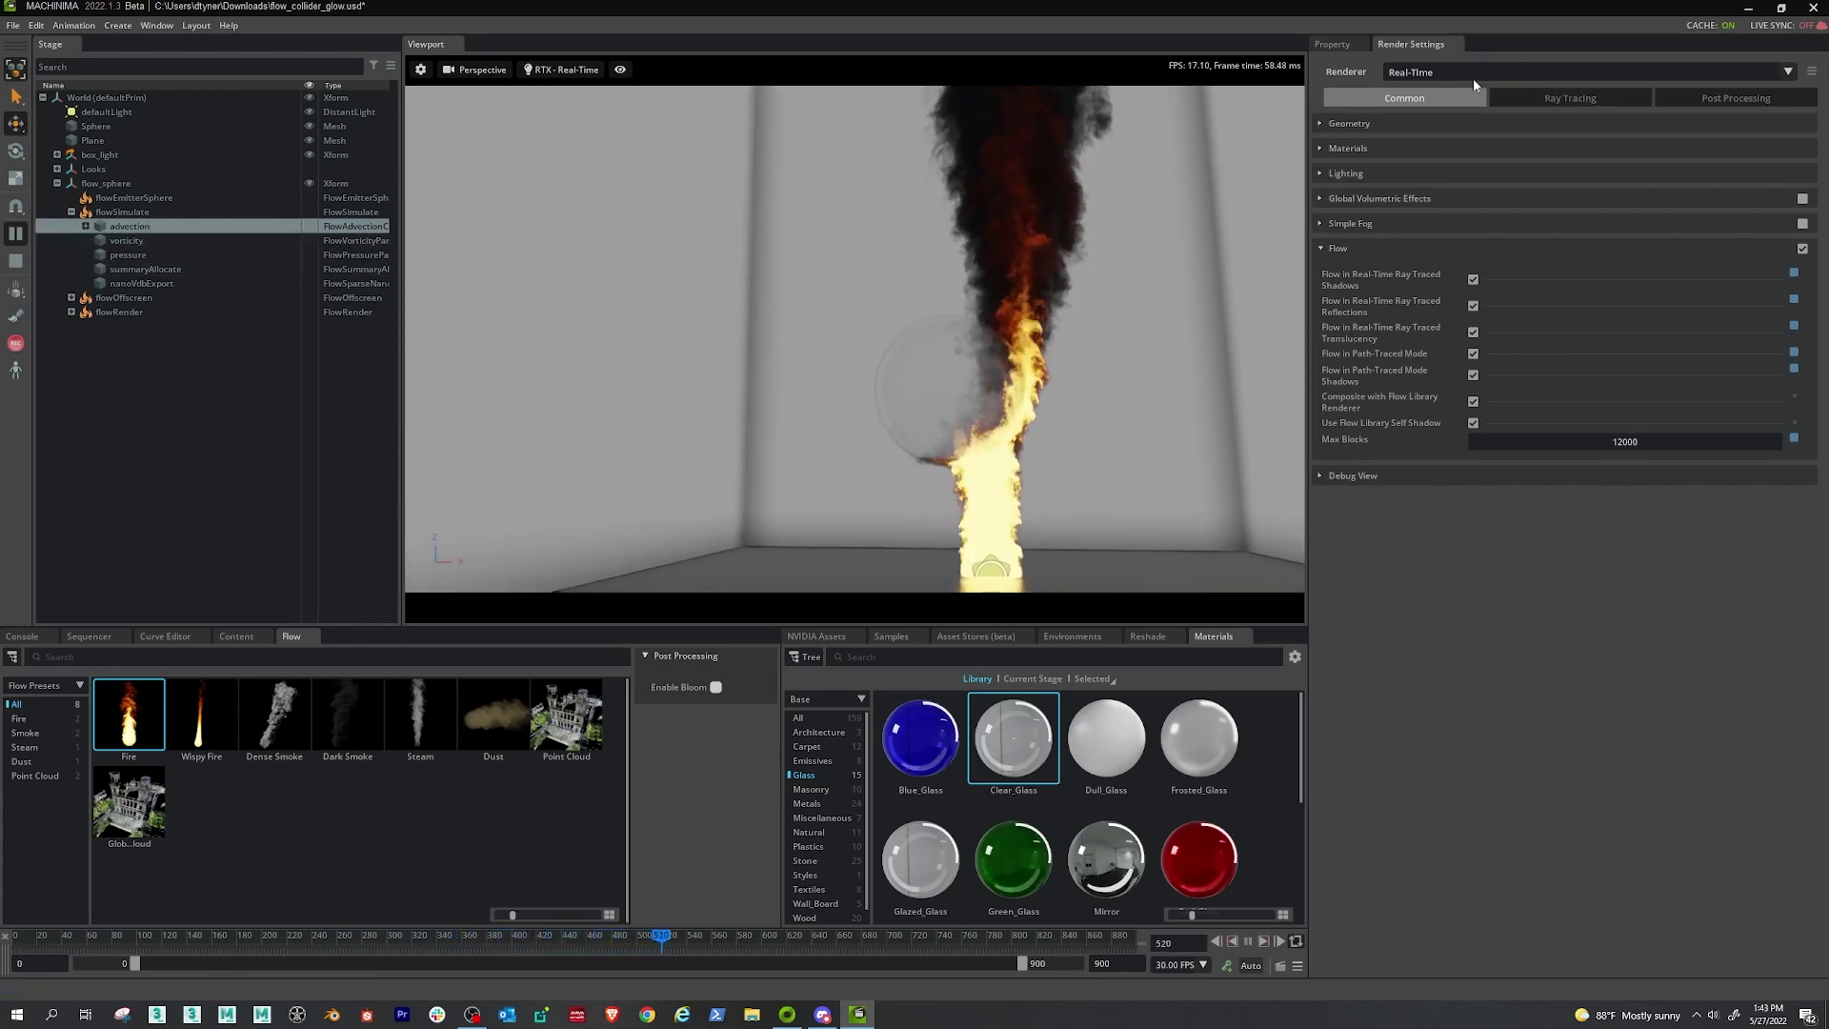
# Set the advection prim's coolingRate to 4 and restart the simulation from the beginning
pyautogui.click(1332, 43)
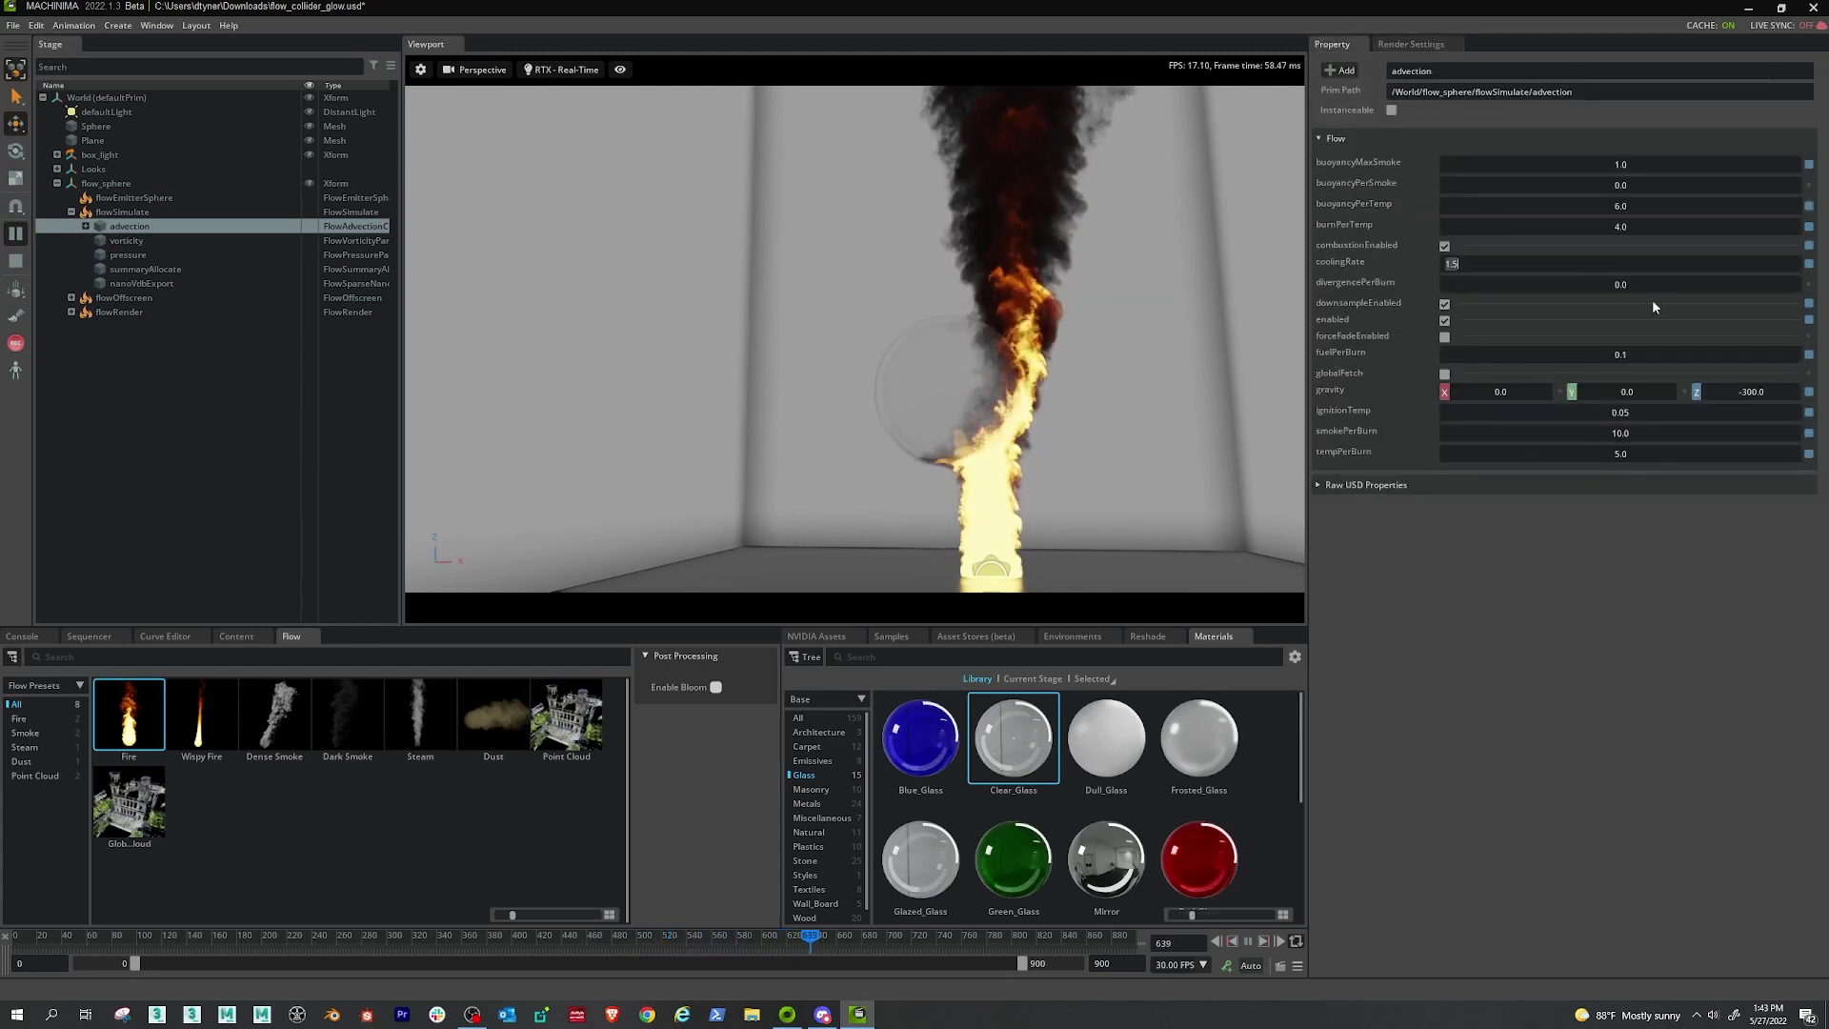
pyautogui.doubleClick(1736, 261)
pyautogui.write('4')
pyautogui.press('Return')
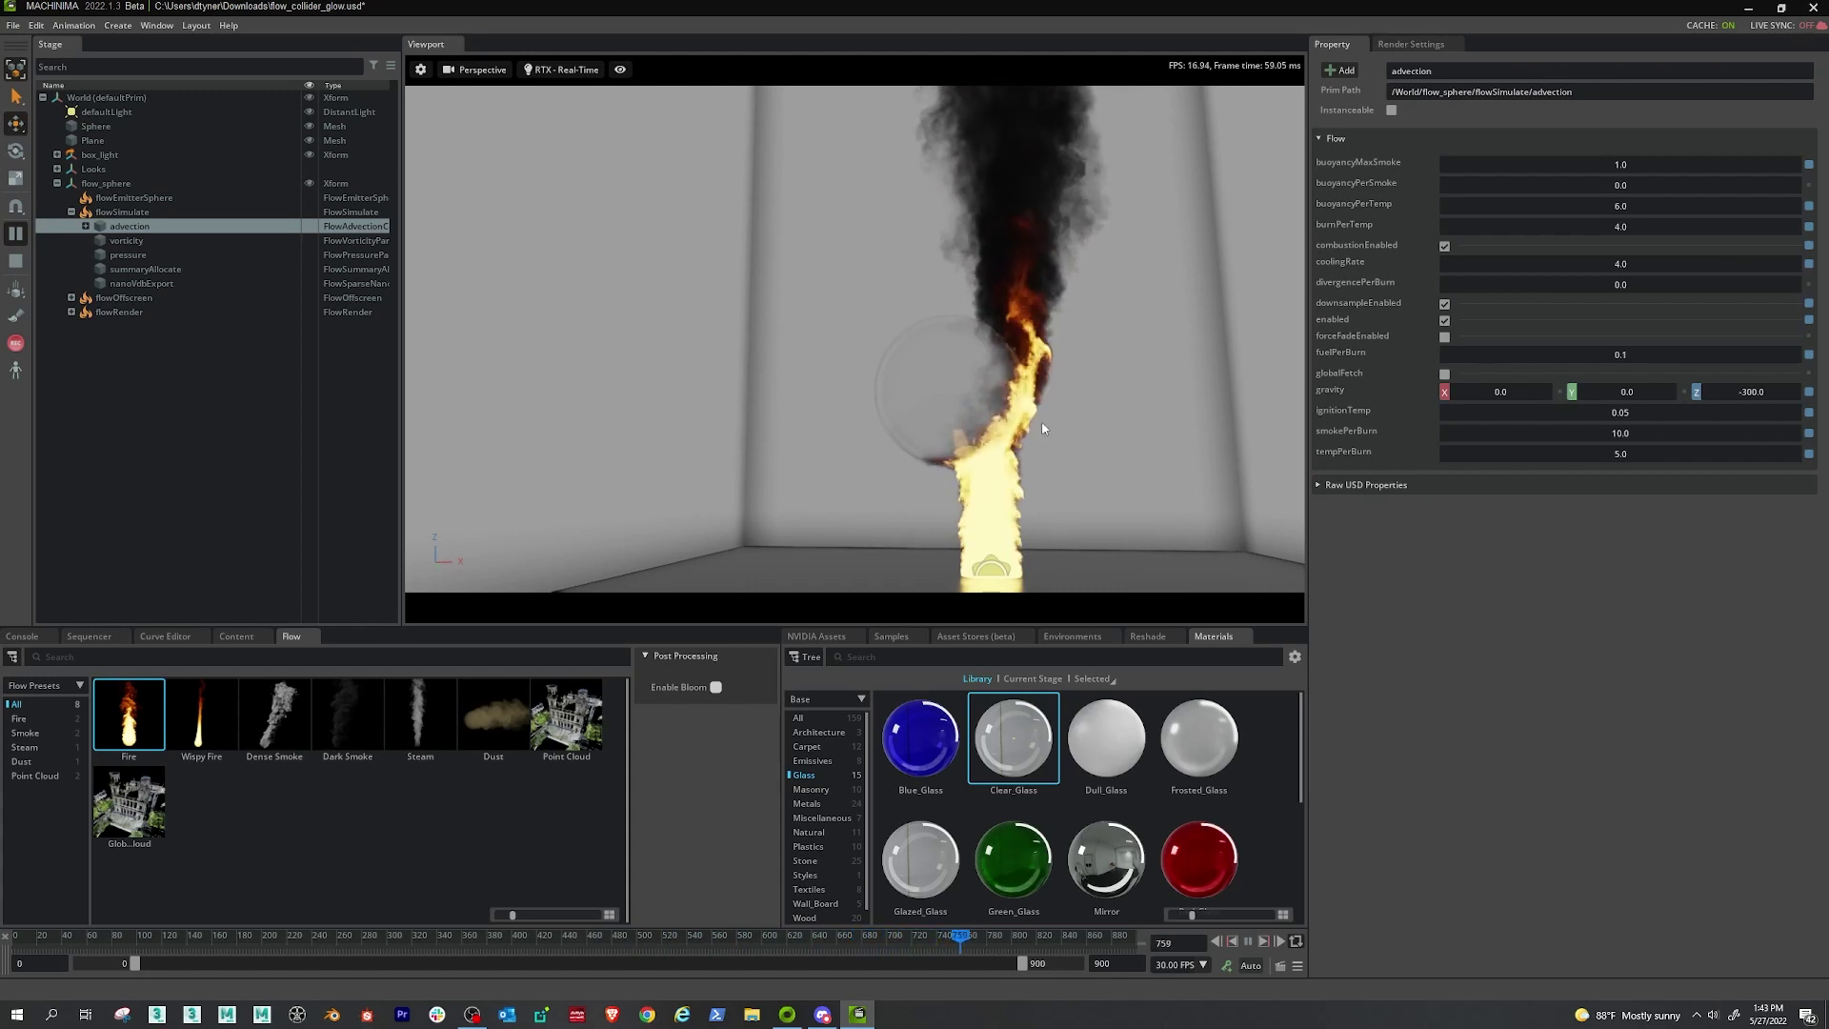
pyautogui.moveTo(1055, 421)
pyautogui.keyDown('alt'); pyautogui.mouseDown()
pyautogui.moveTo(1056, 335)
pyautogui.moveTo(1052, 434)
pyautogui.mouseUp(); pyautogui.keyUp('alt')
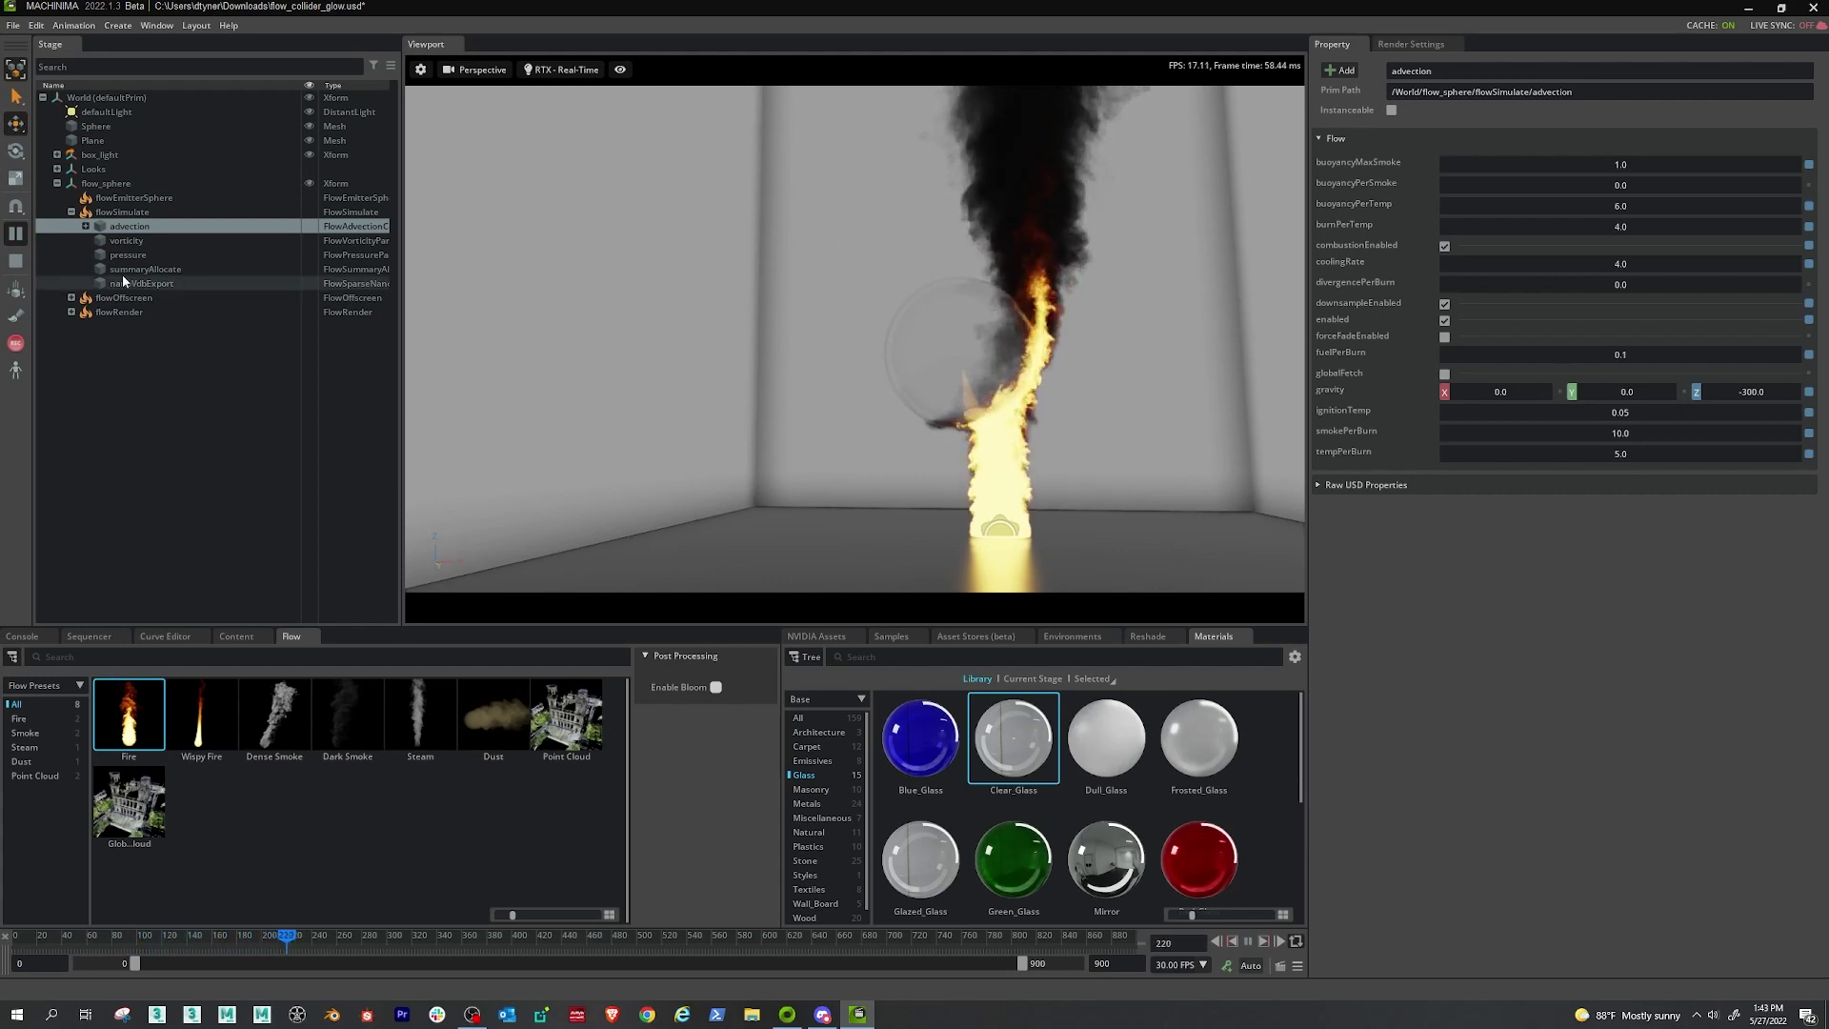
pyautogui.click(14, 266)
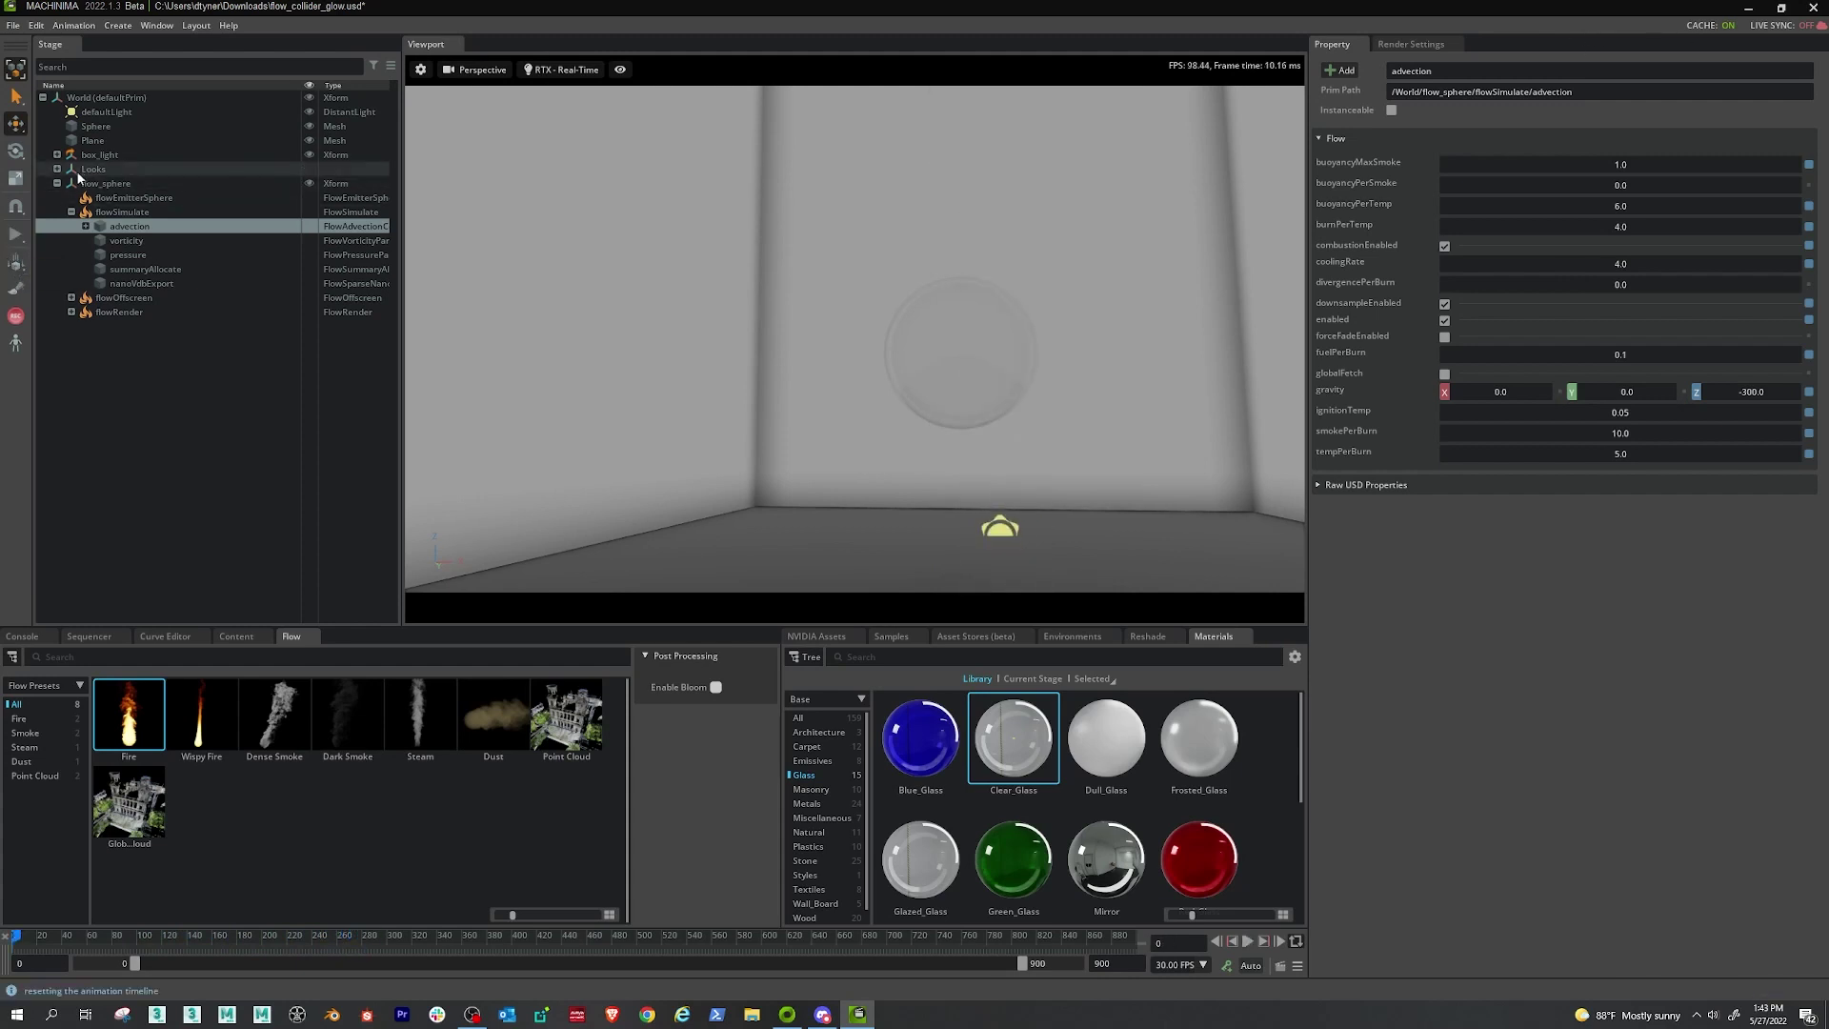
pyautogui.click(17, 240)
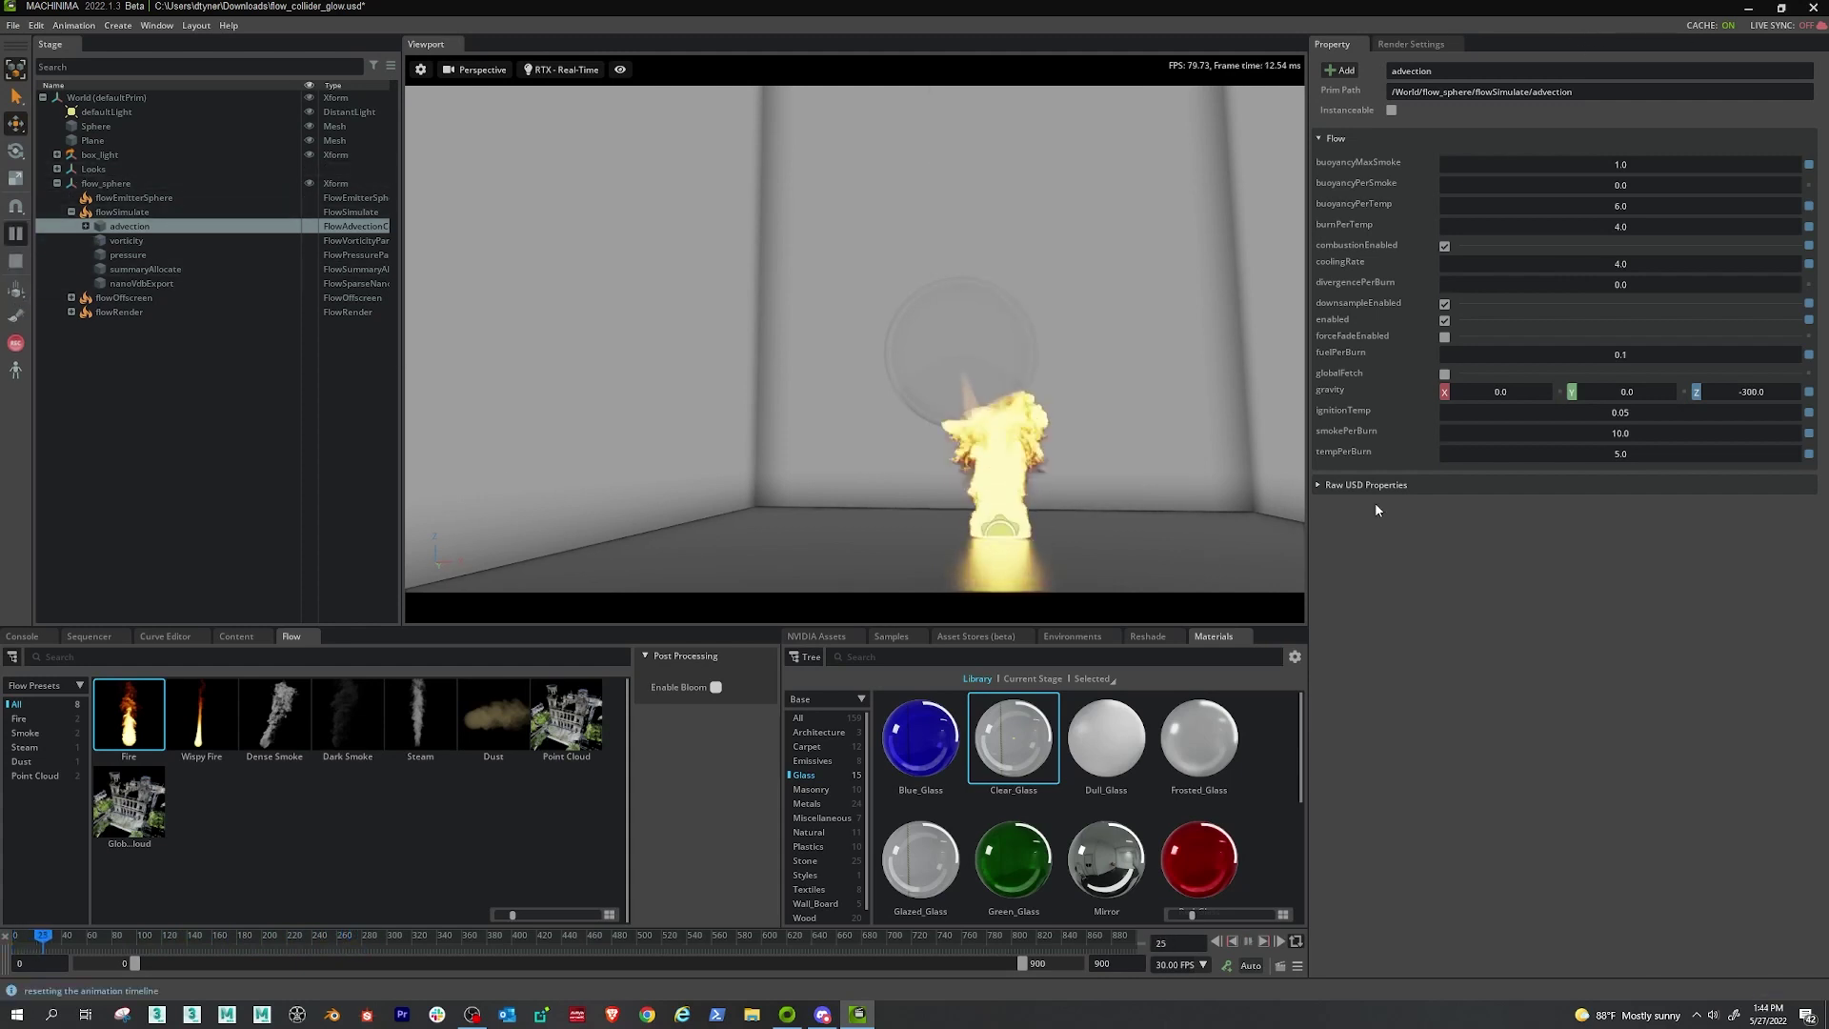
# Set the Ambient Light Intensity to 0 in the real-time ray tracing indirect diffuse lighting settings
pyautogui.click(1406, 44)
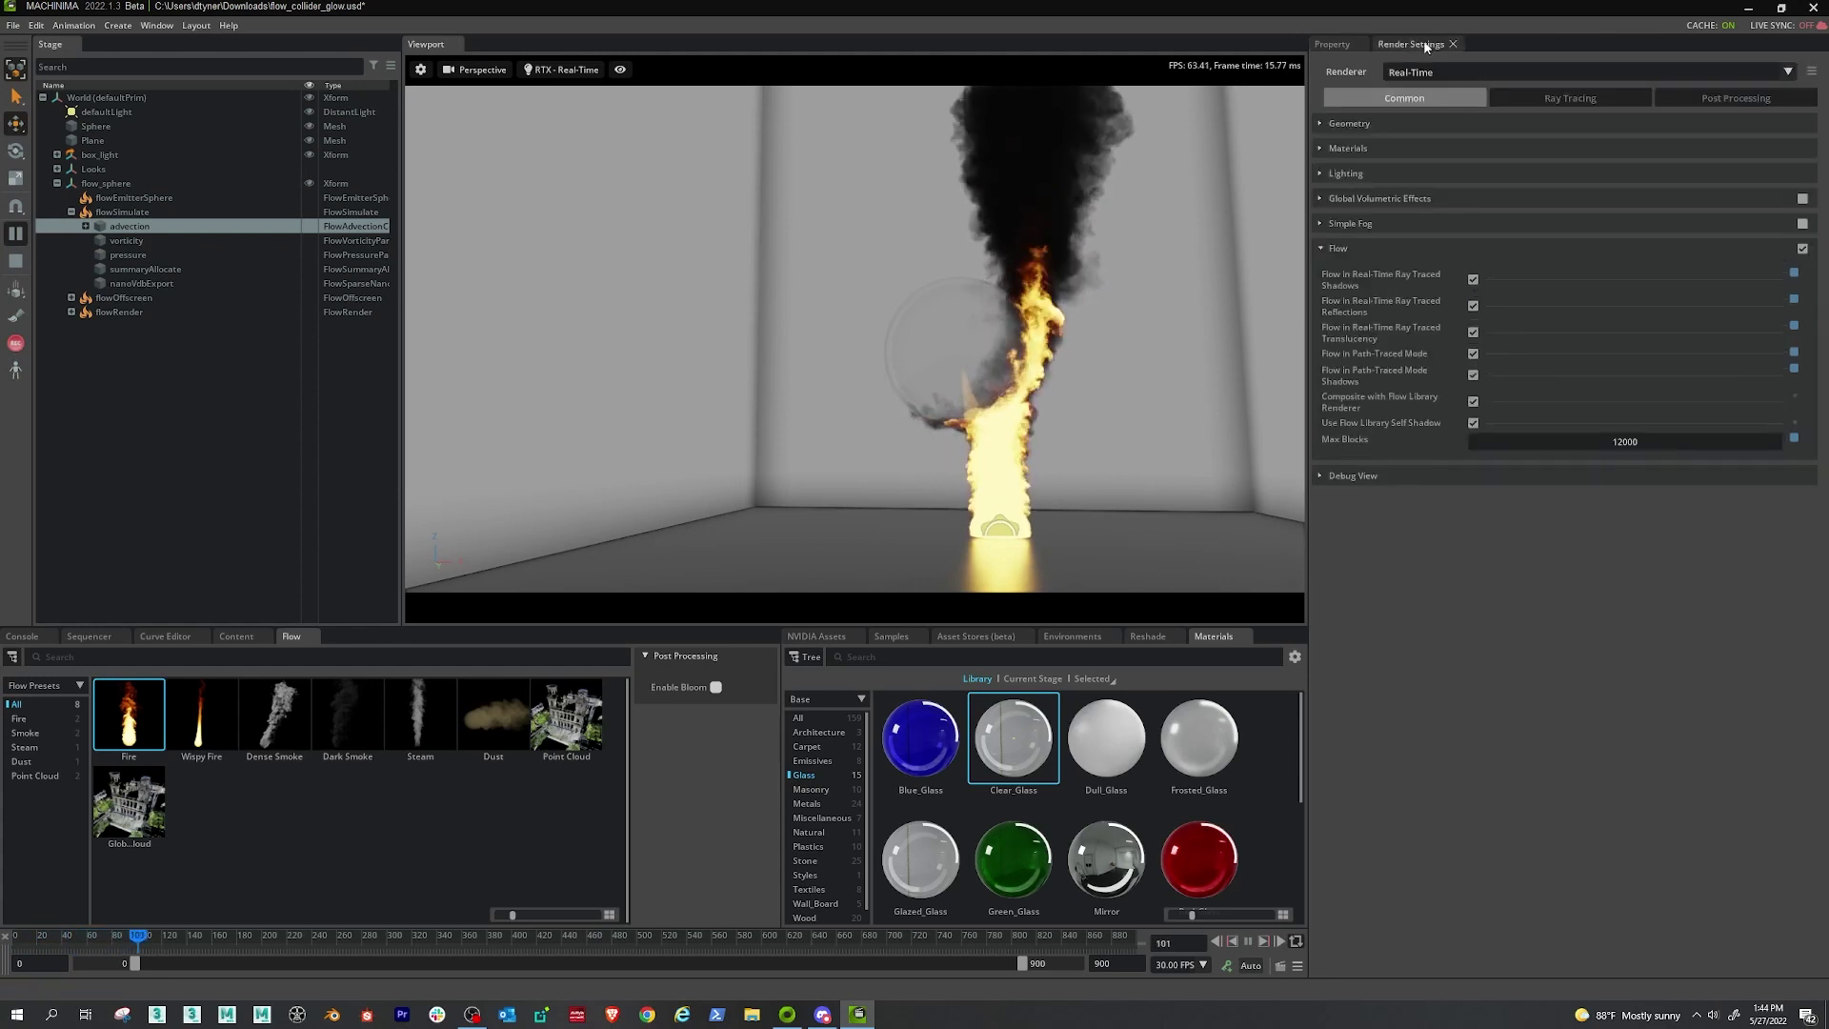
pyautogui.click(1569, 98)
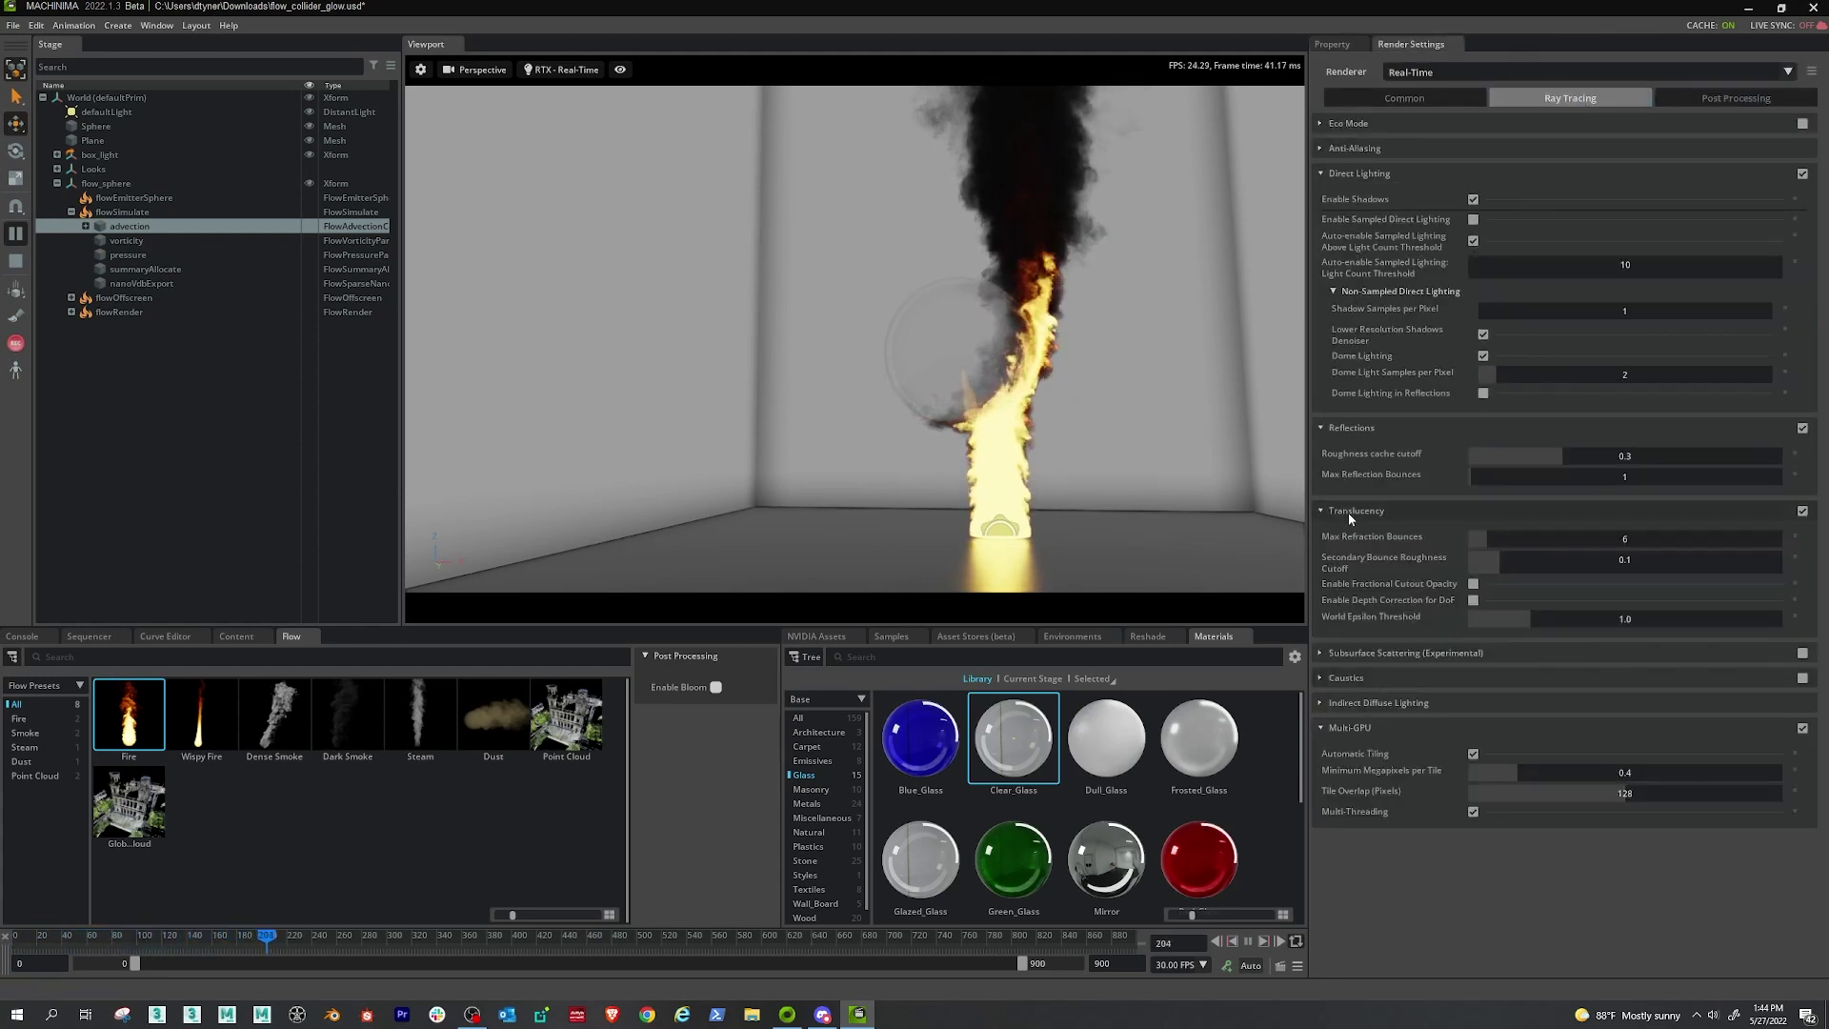
pyautogui.click(1345, 702)
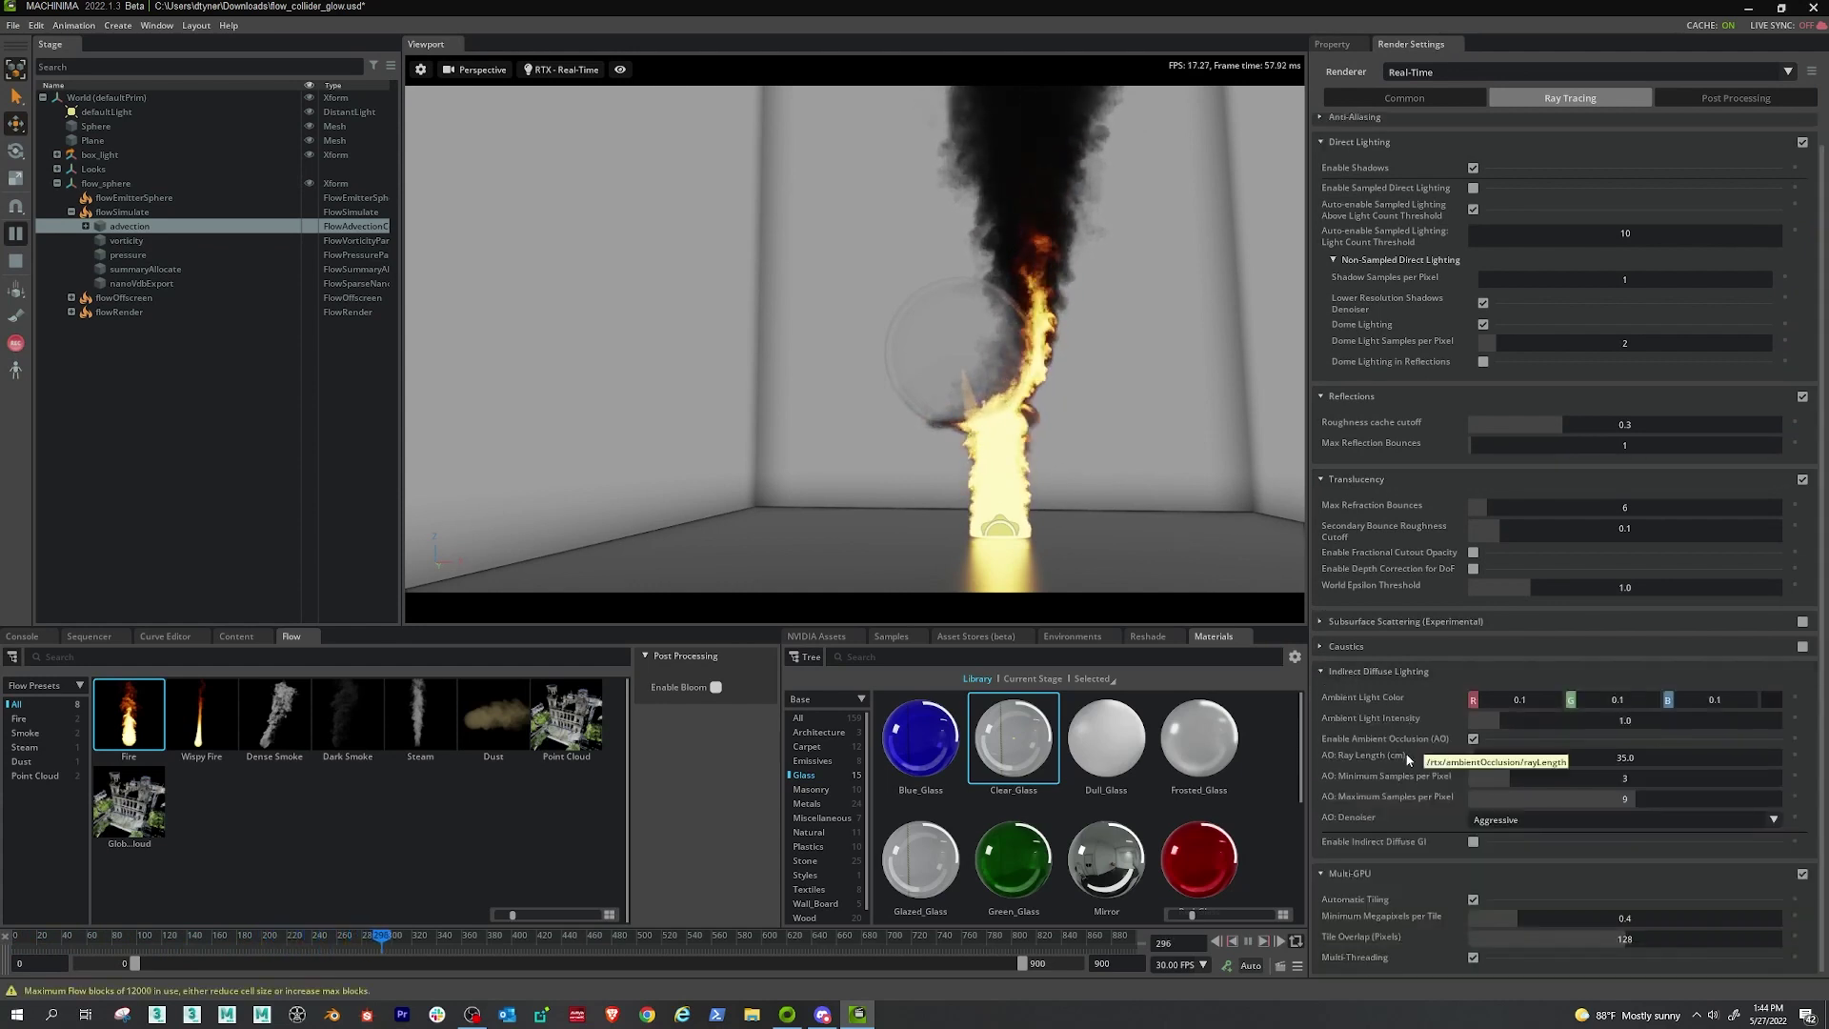
pyautogui.doubleClick(1575, 722)
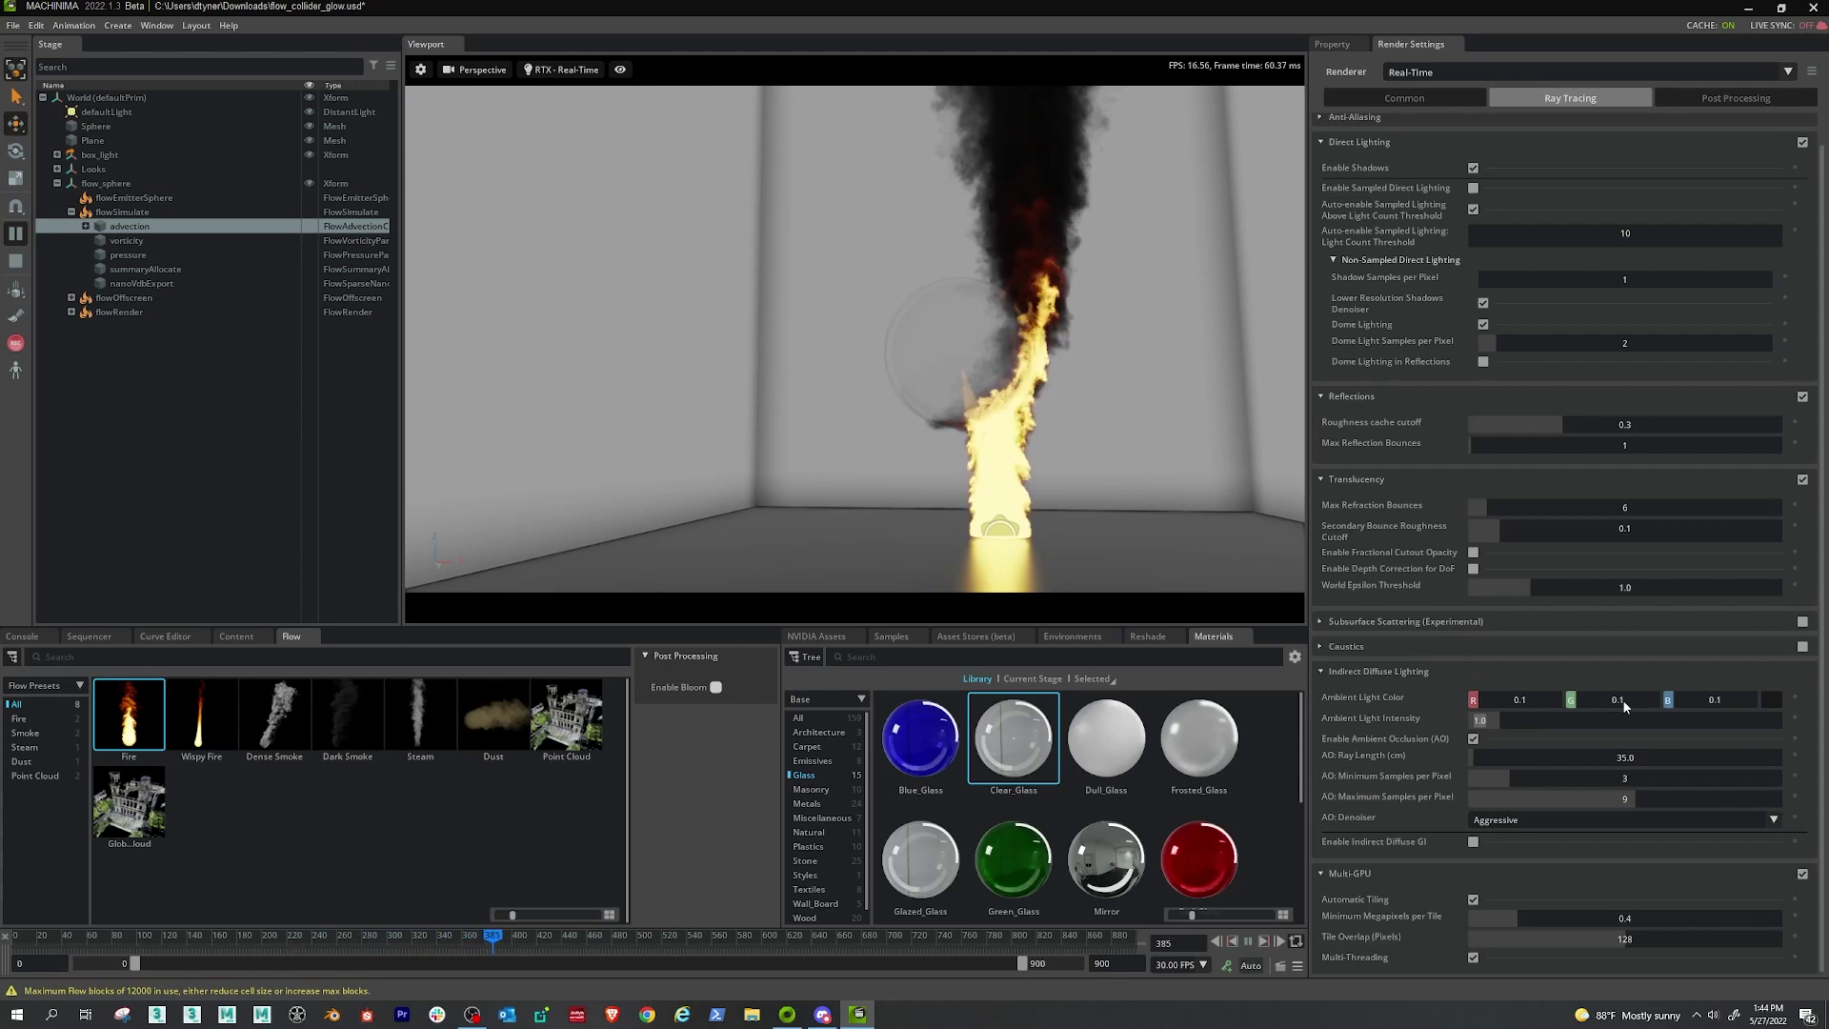
pyautogui.write('0')
pyautogui.press('Return')
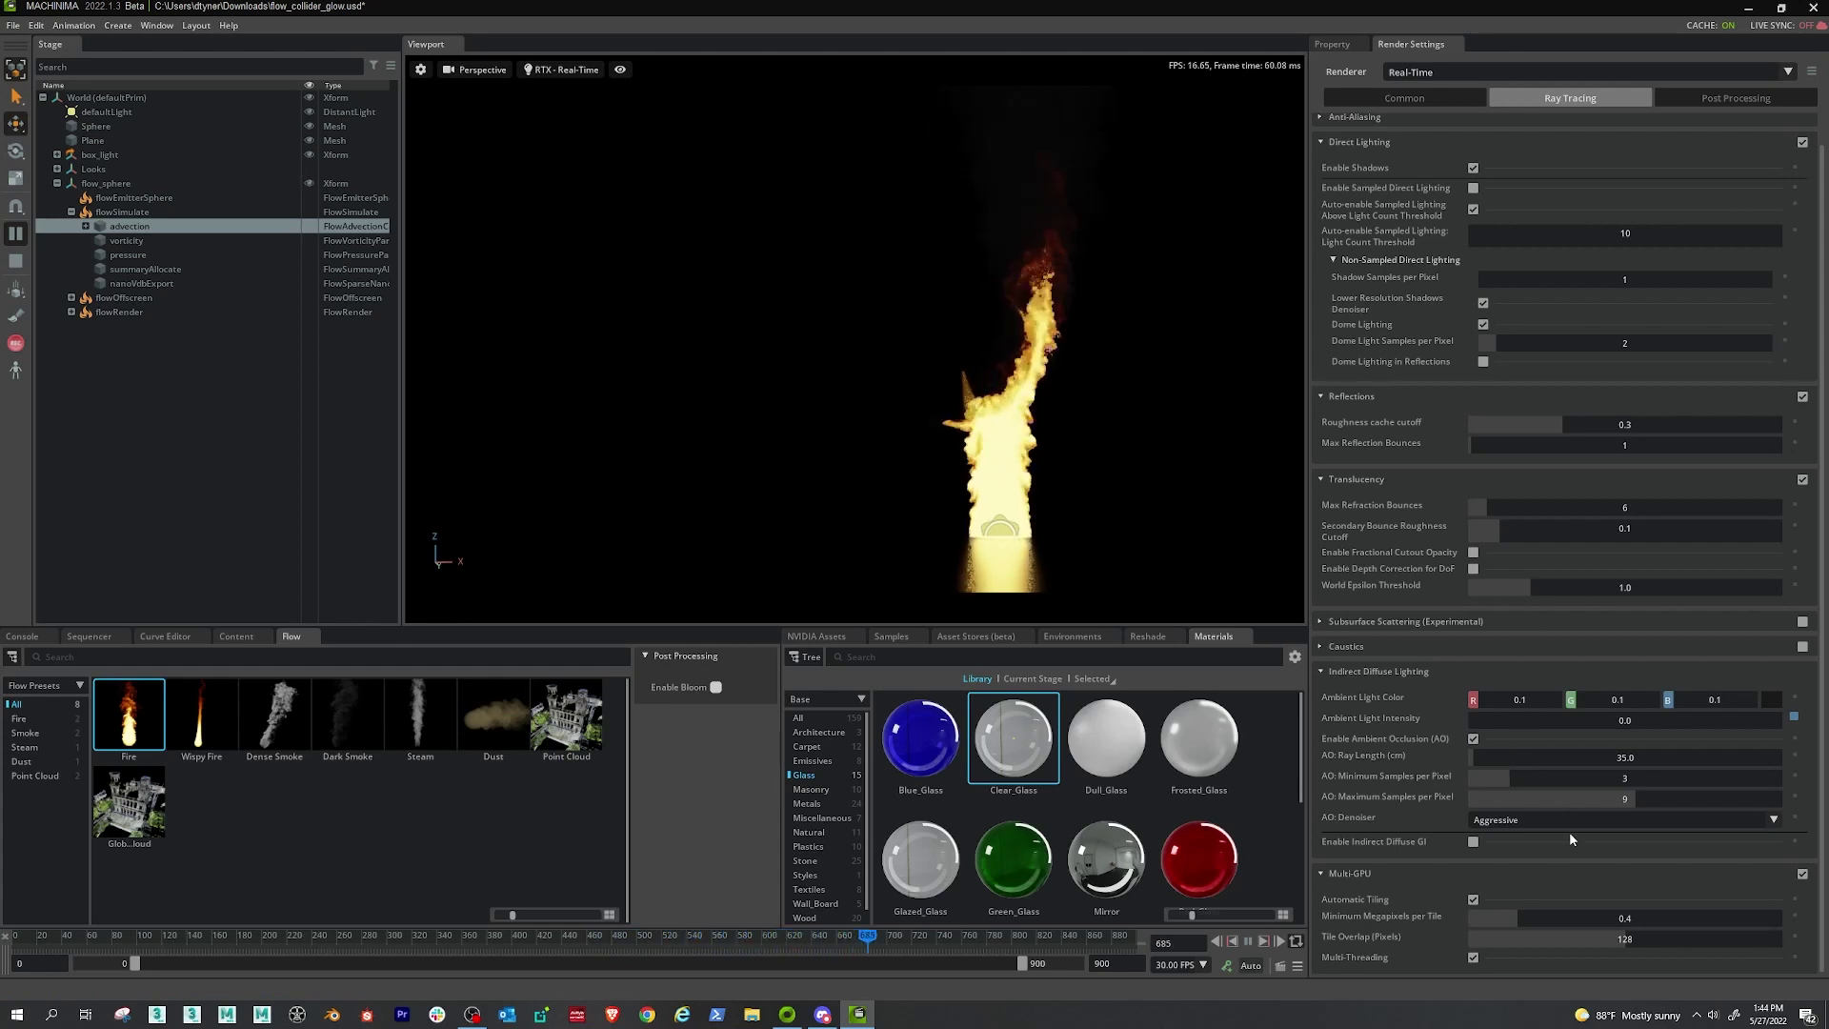
# Enable Indirect Diffuse GI and restart the simulation so the fire lights the room
pyautogui.click(1473, 842)
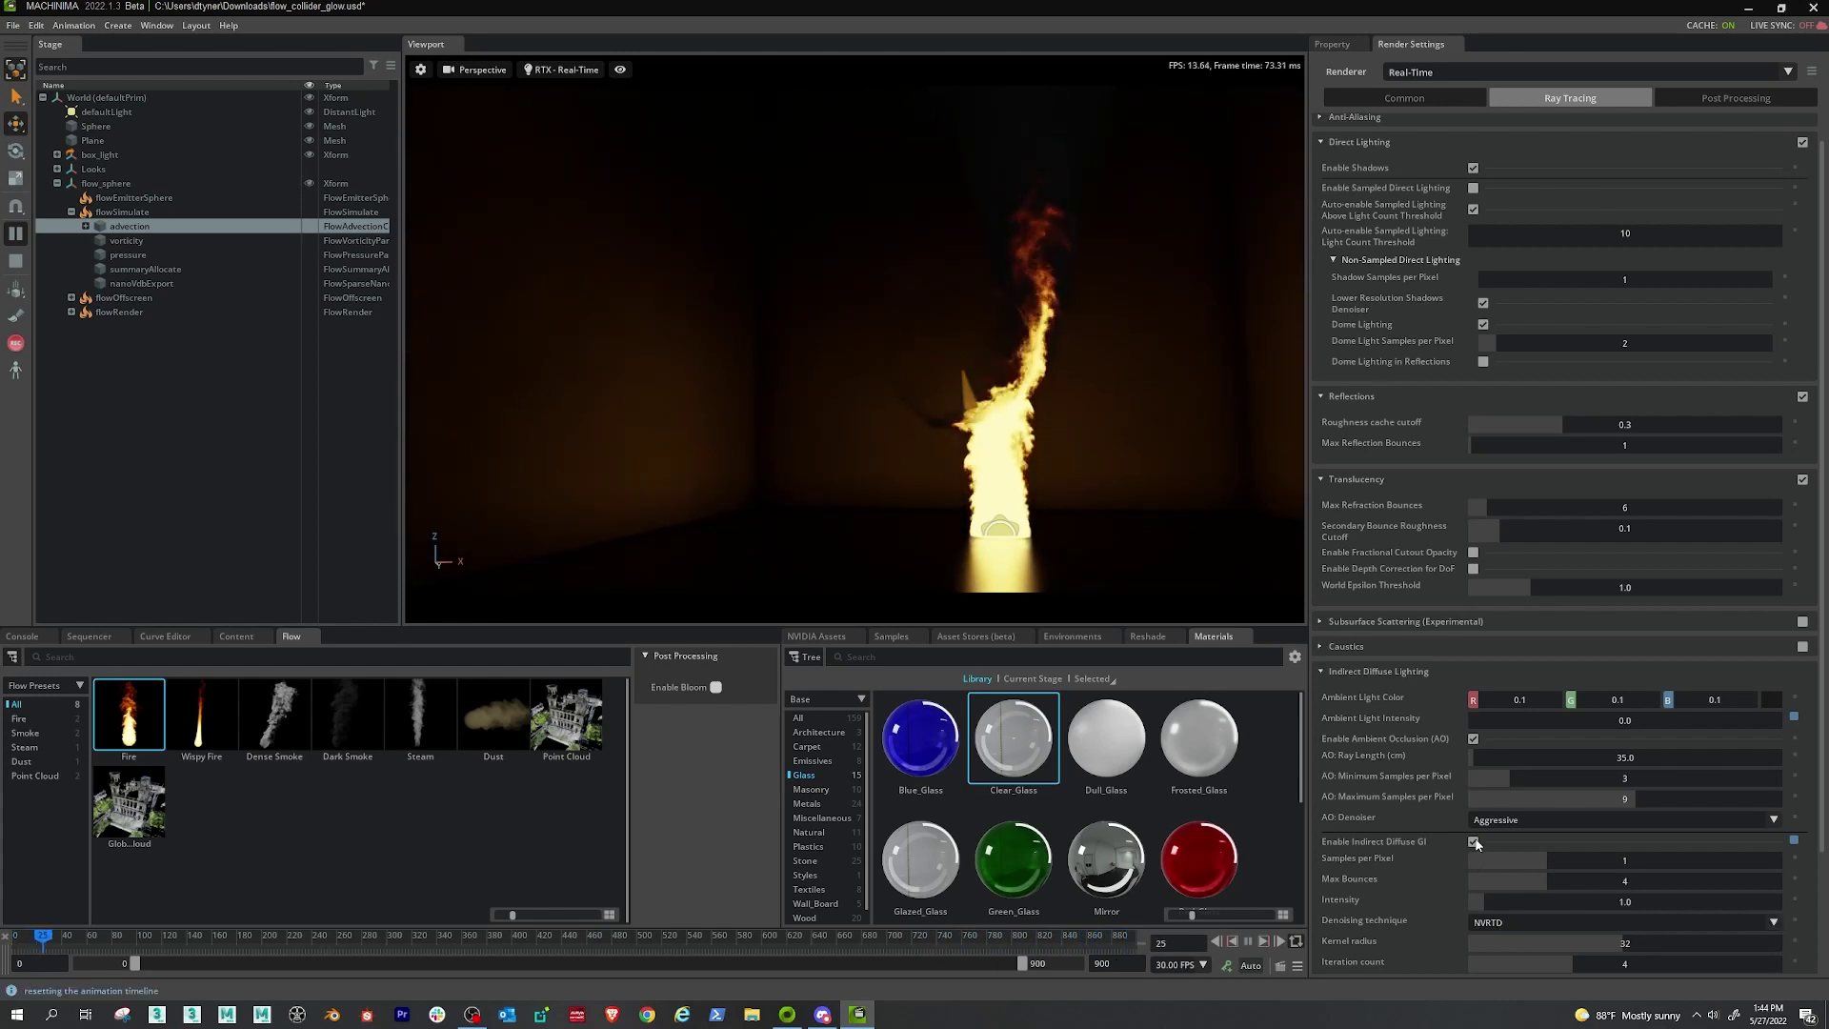
pyautogui.scroll(-3, 1472, 845)
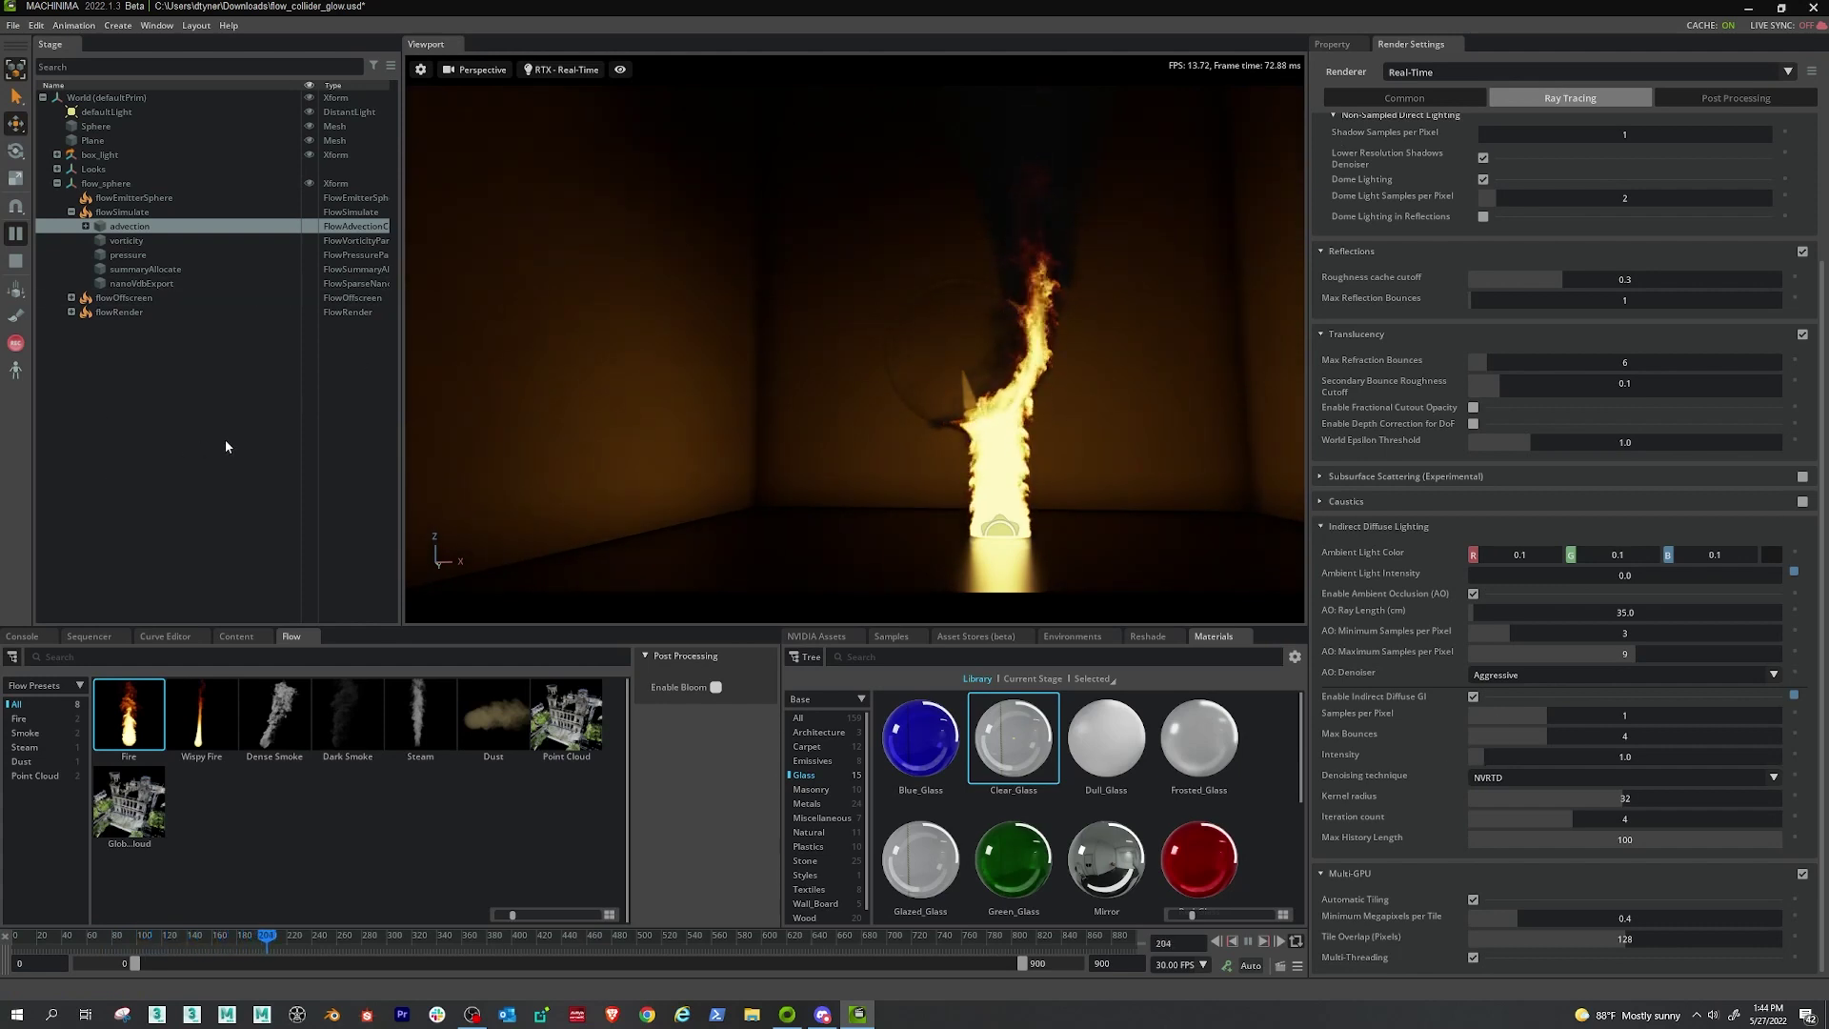
pyautogui.click(12, 266)
pyautogui.click(17, 235)
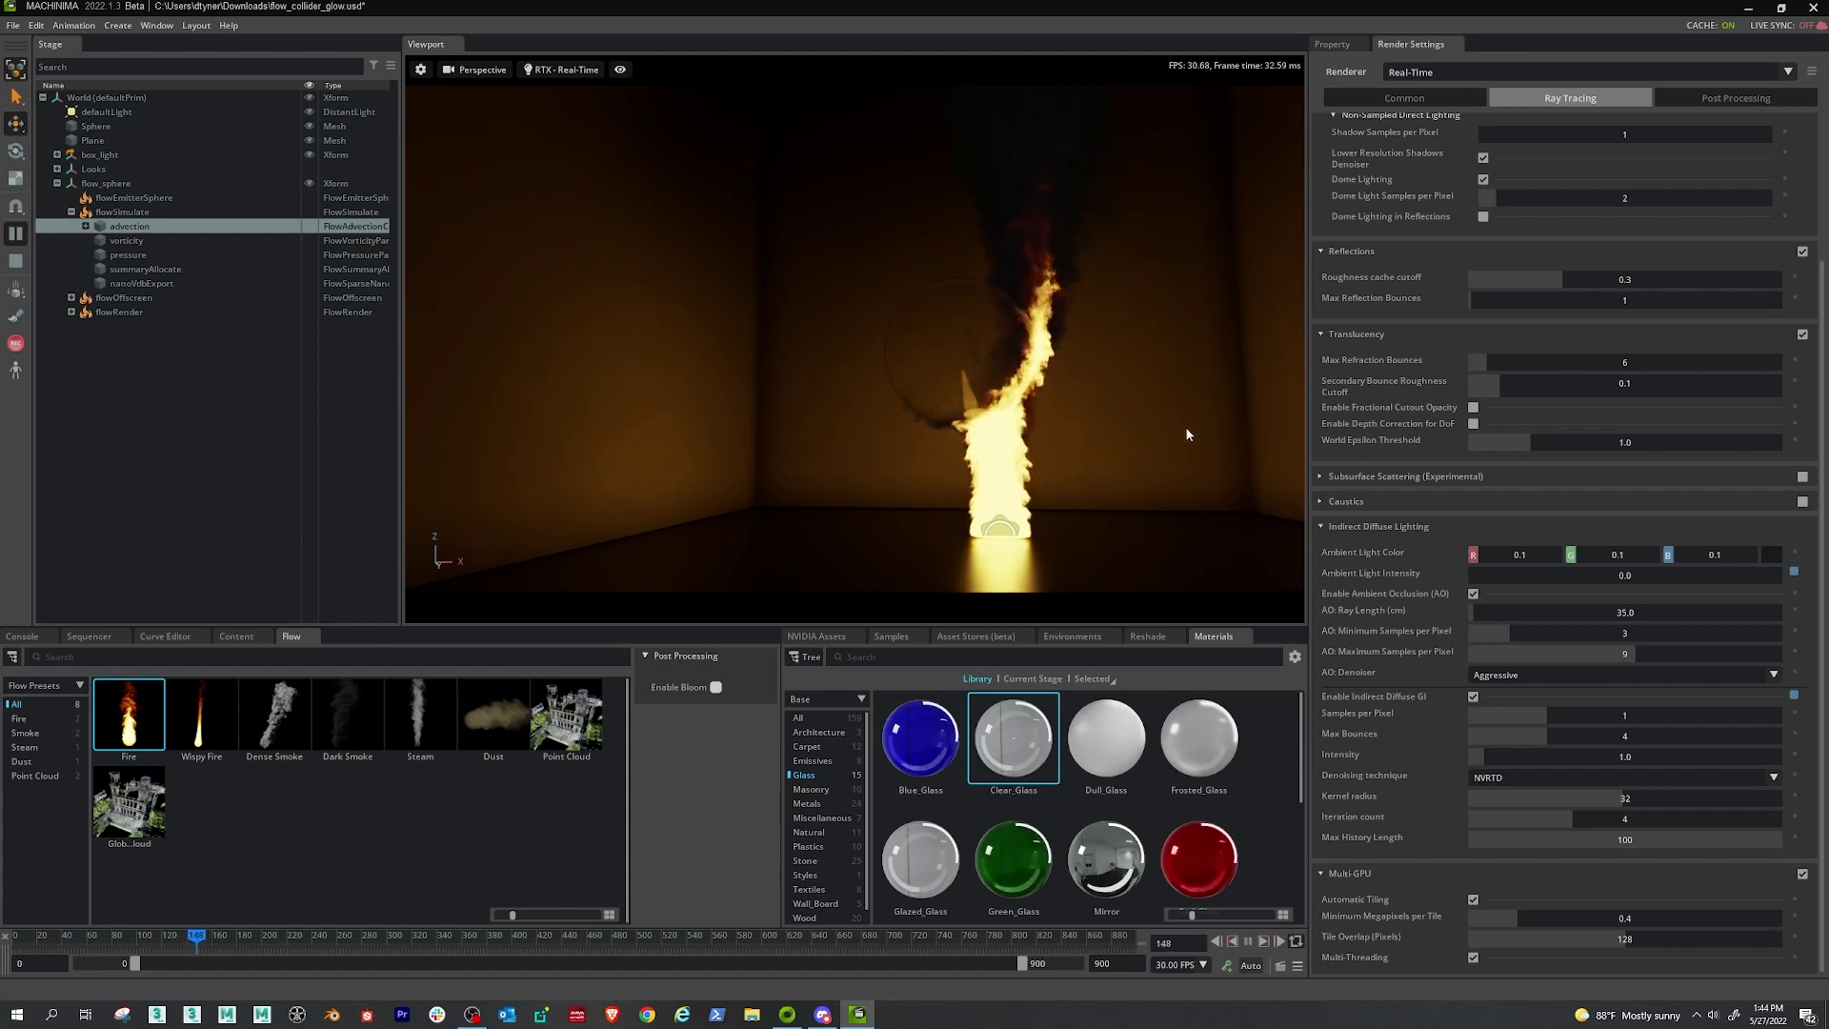
# Turn the RectLight inside box_light back on and frame the fire and glass sphere in the room
pyautogui.click(57, 156)
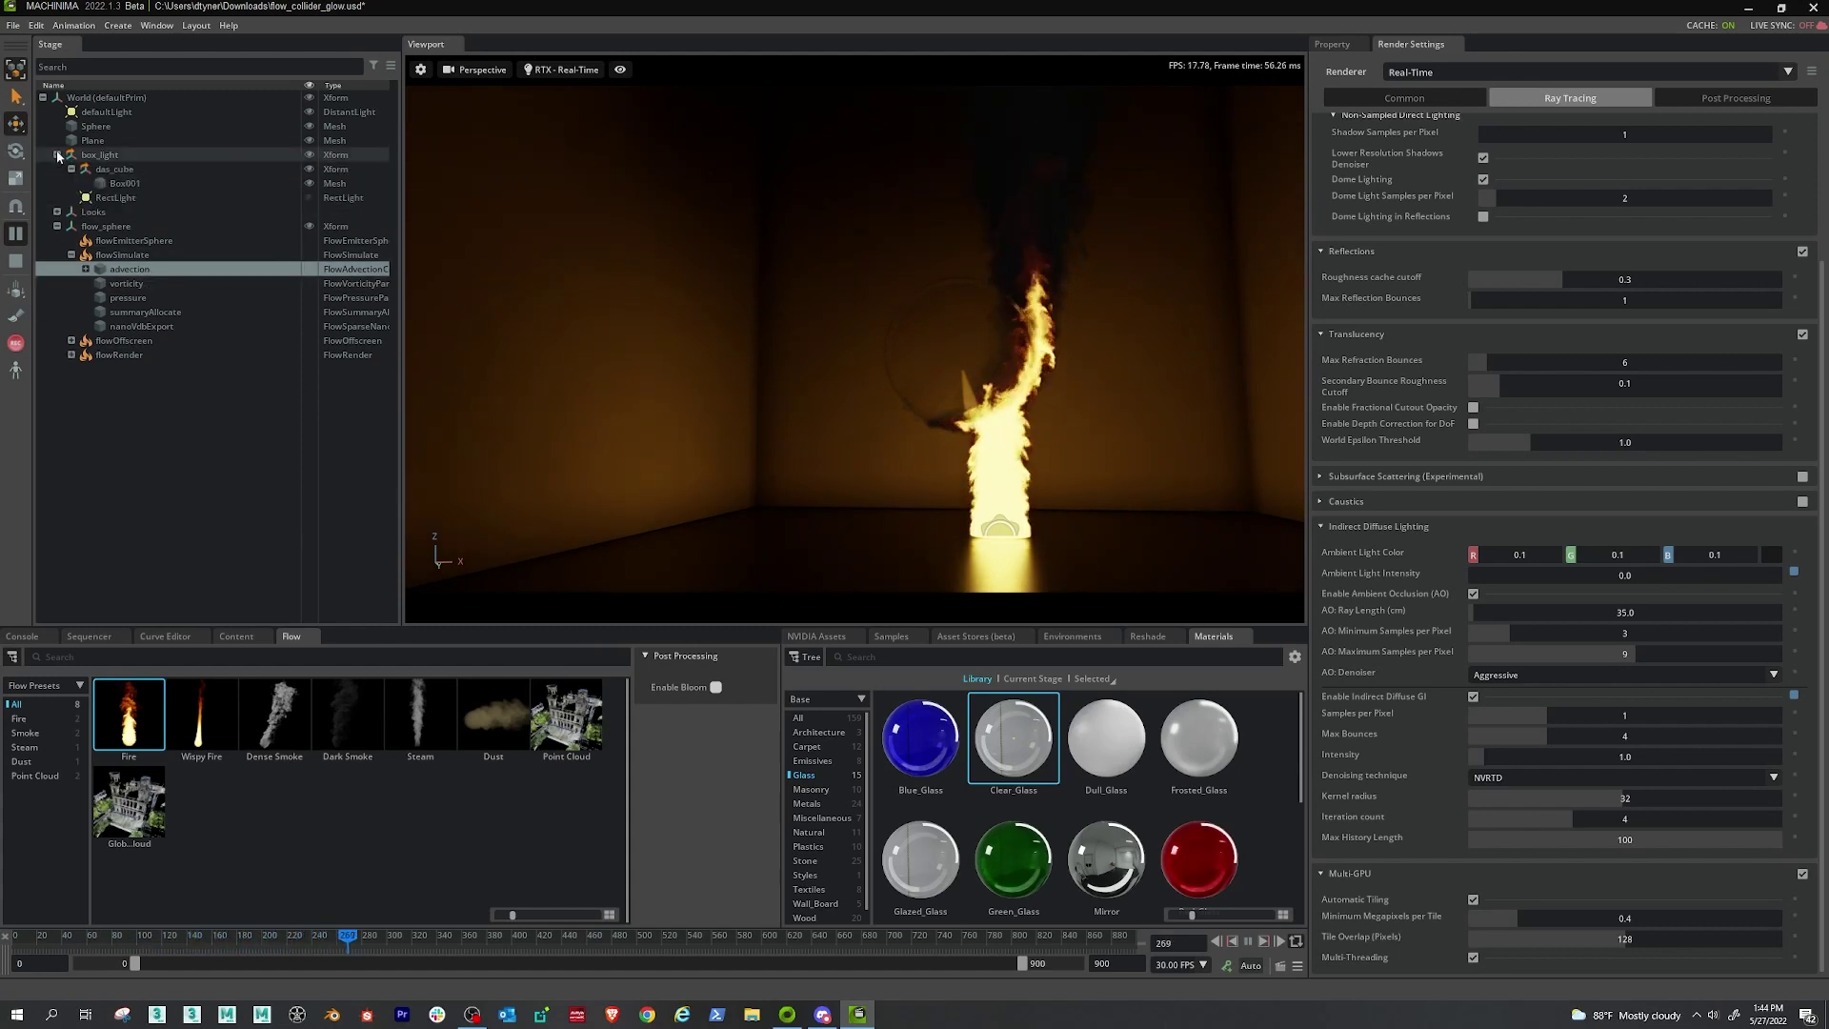
pyautogui.click(310, 197)
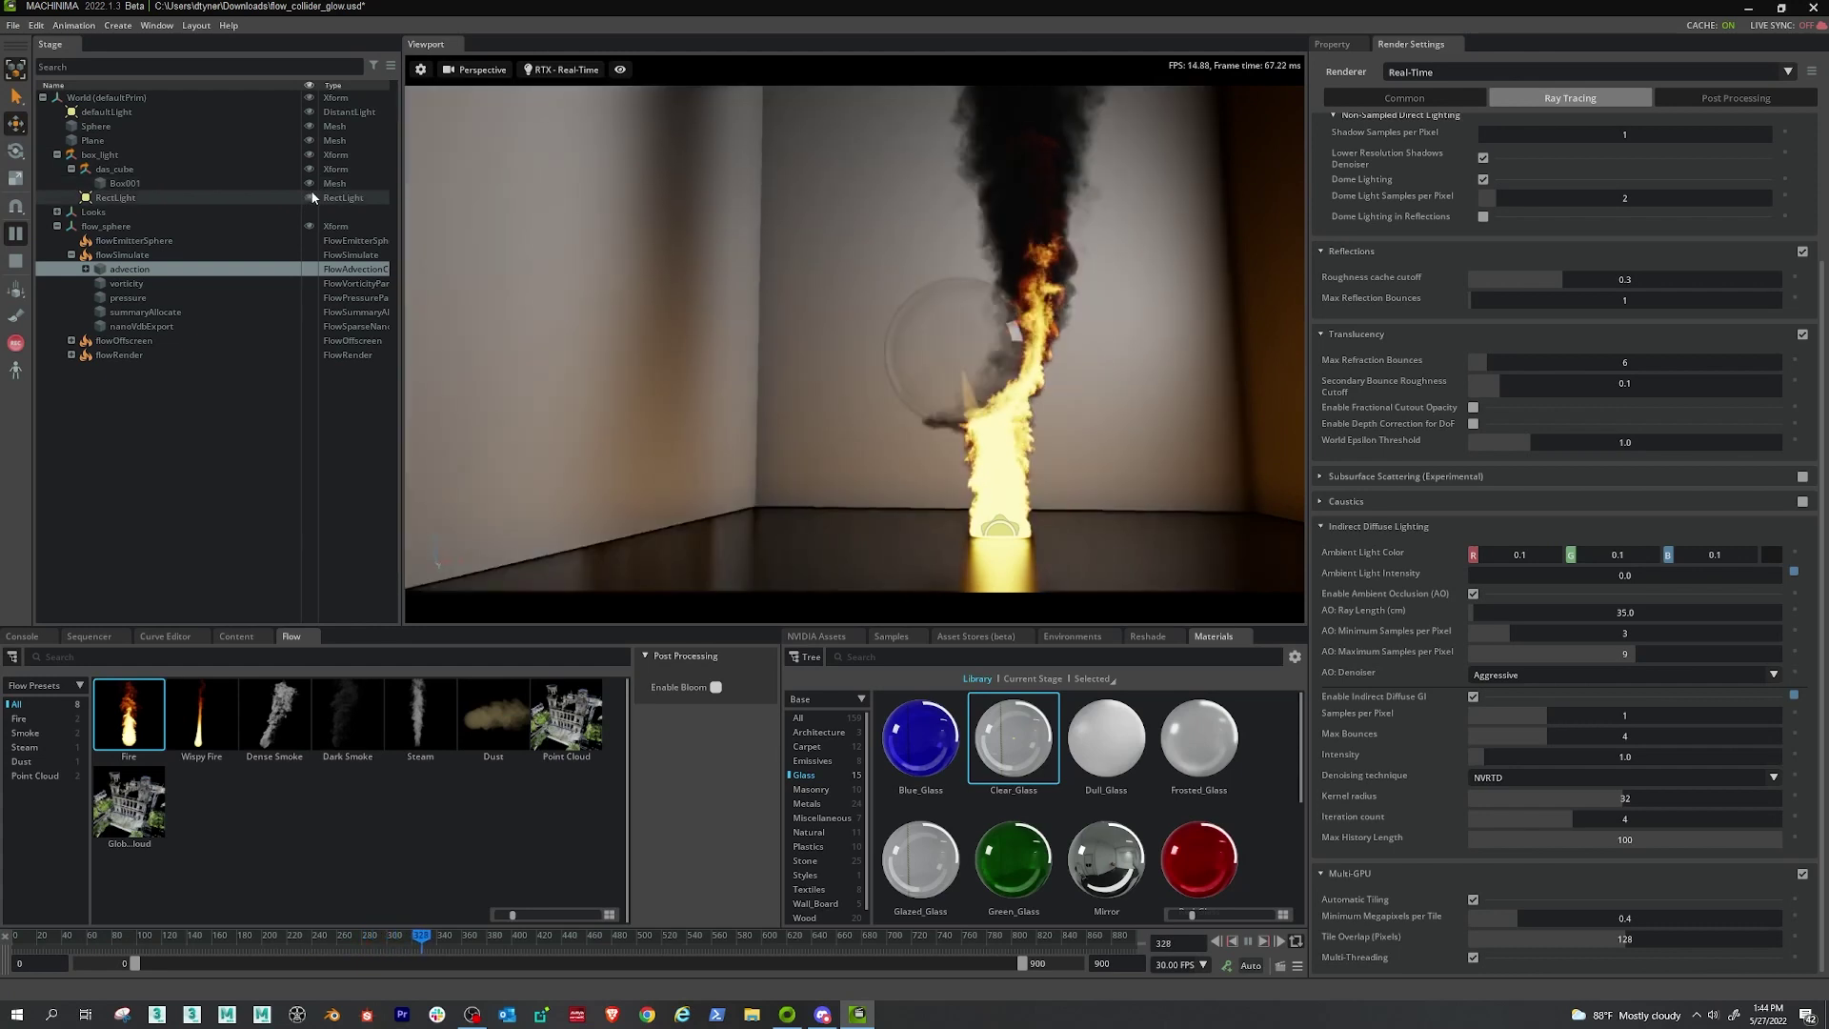
pyautogui.moveTo(1007, 444); pyautogui.dragTo(1046, 467, button='right')
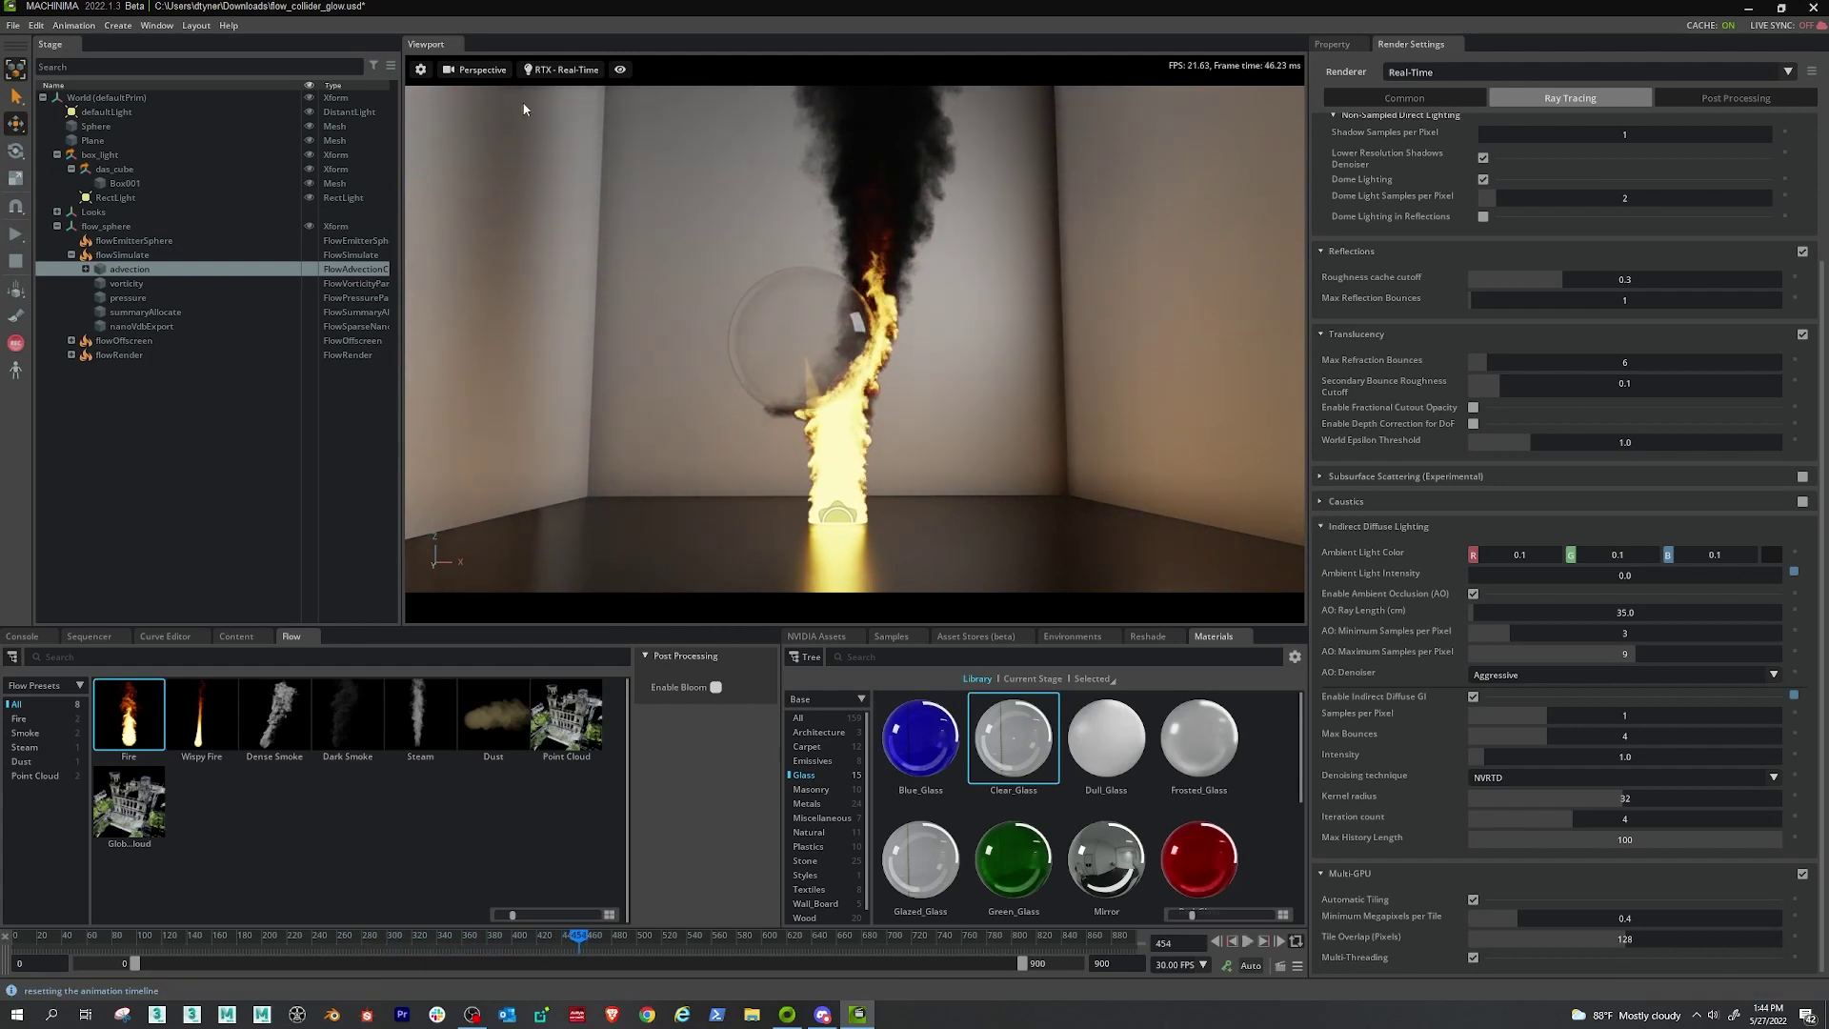
# Stop the simulation, switch the viewport renderer to RTX - Interactive (Path Tracing), and play the simulation
pyautogui.click(561, 70)
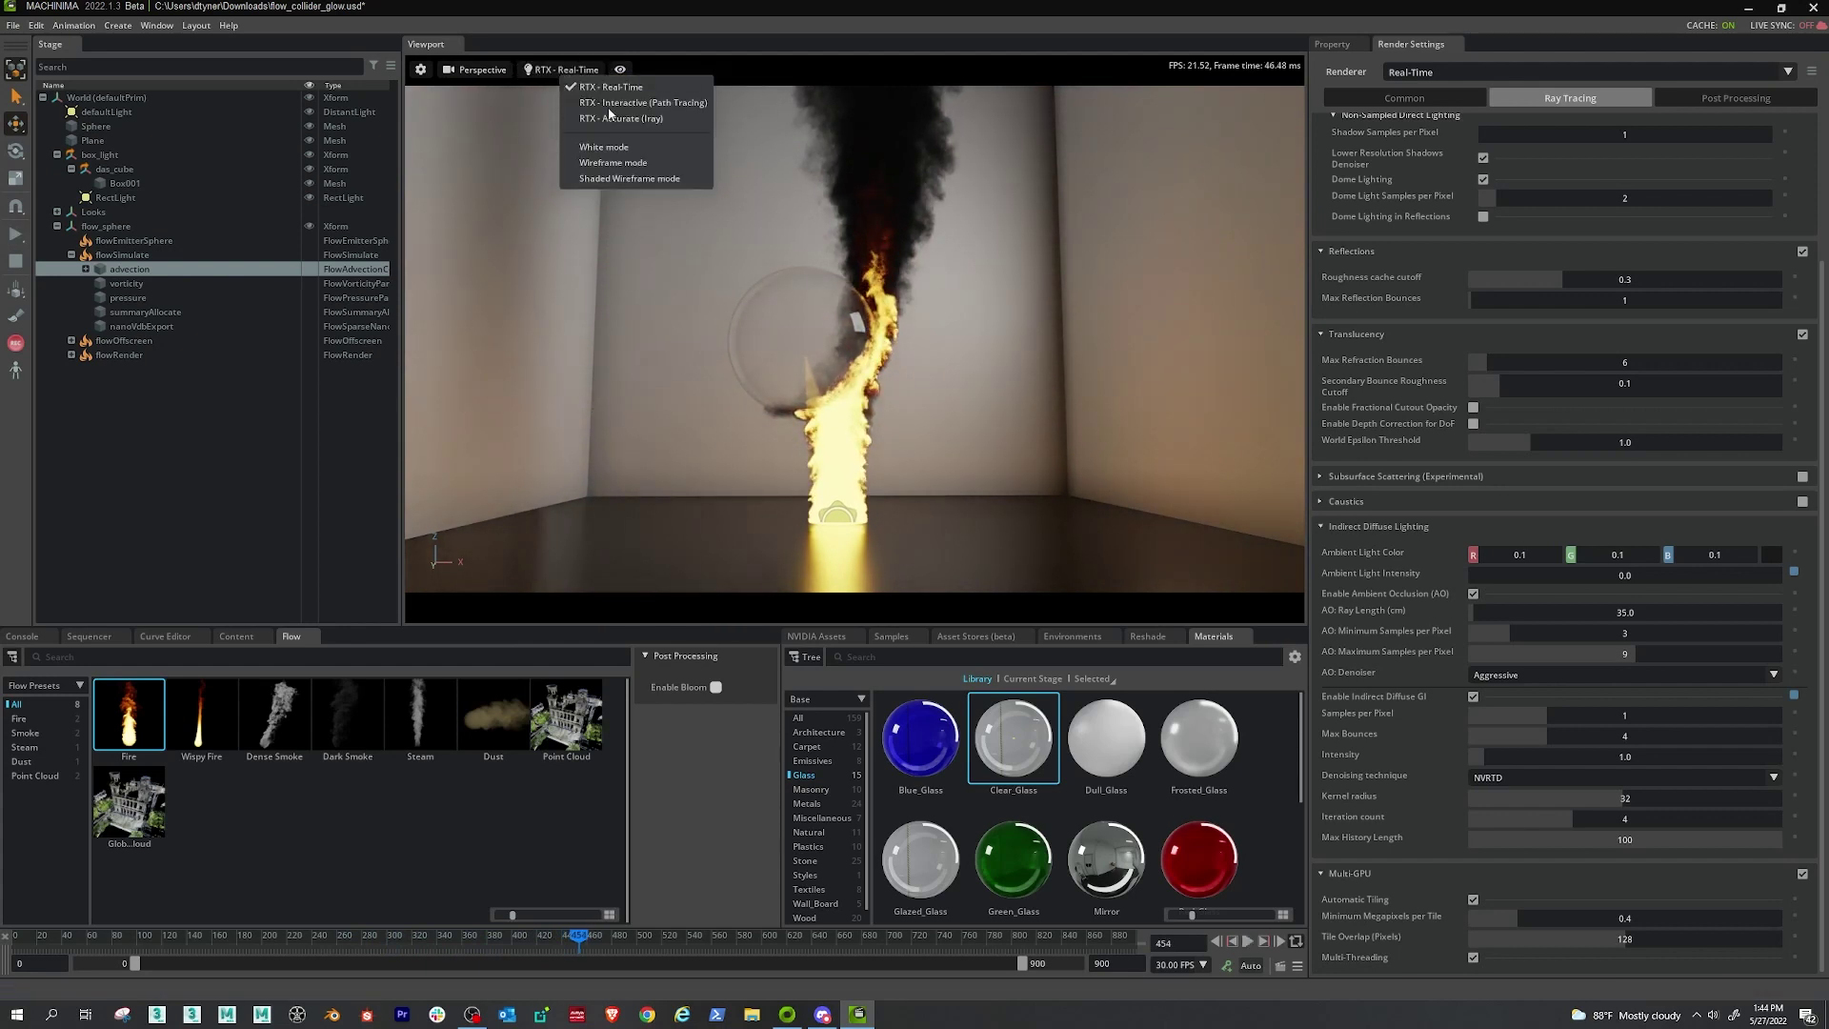
pyautogui.click(12, 273)
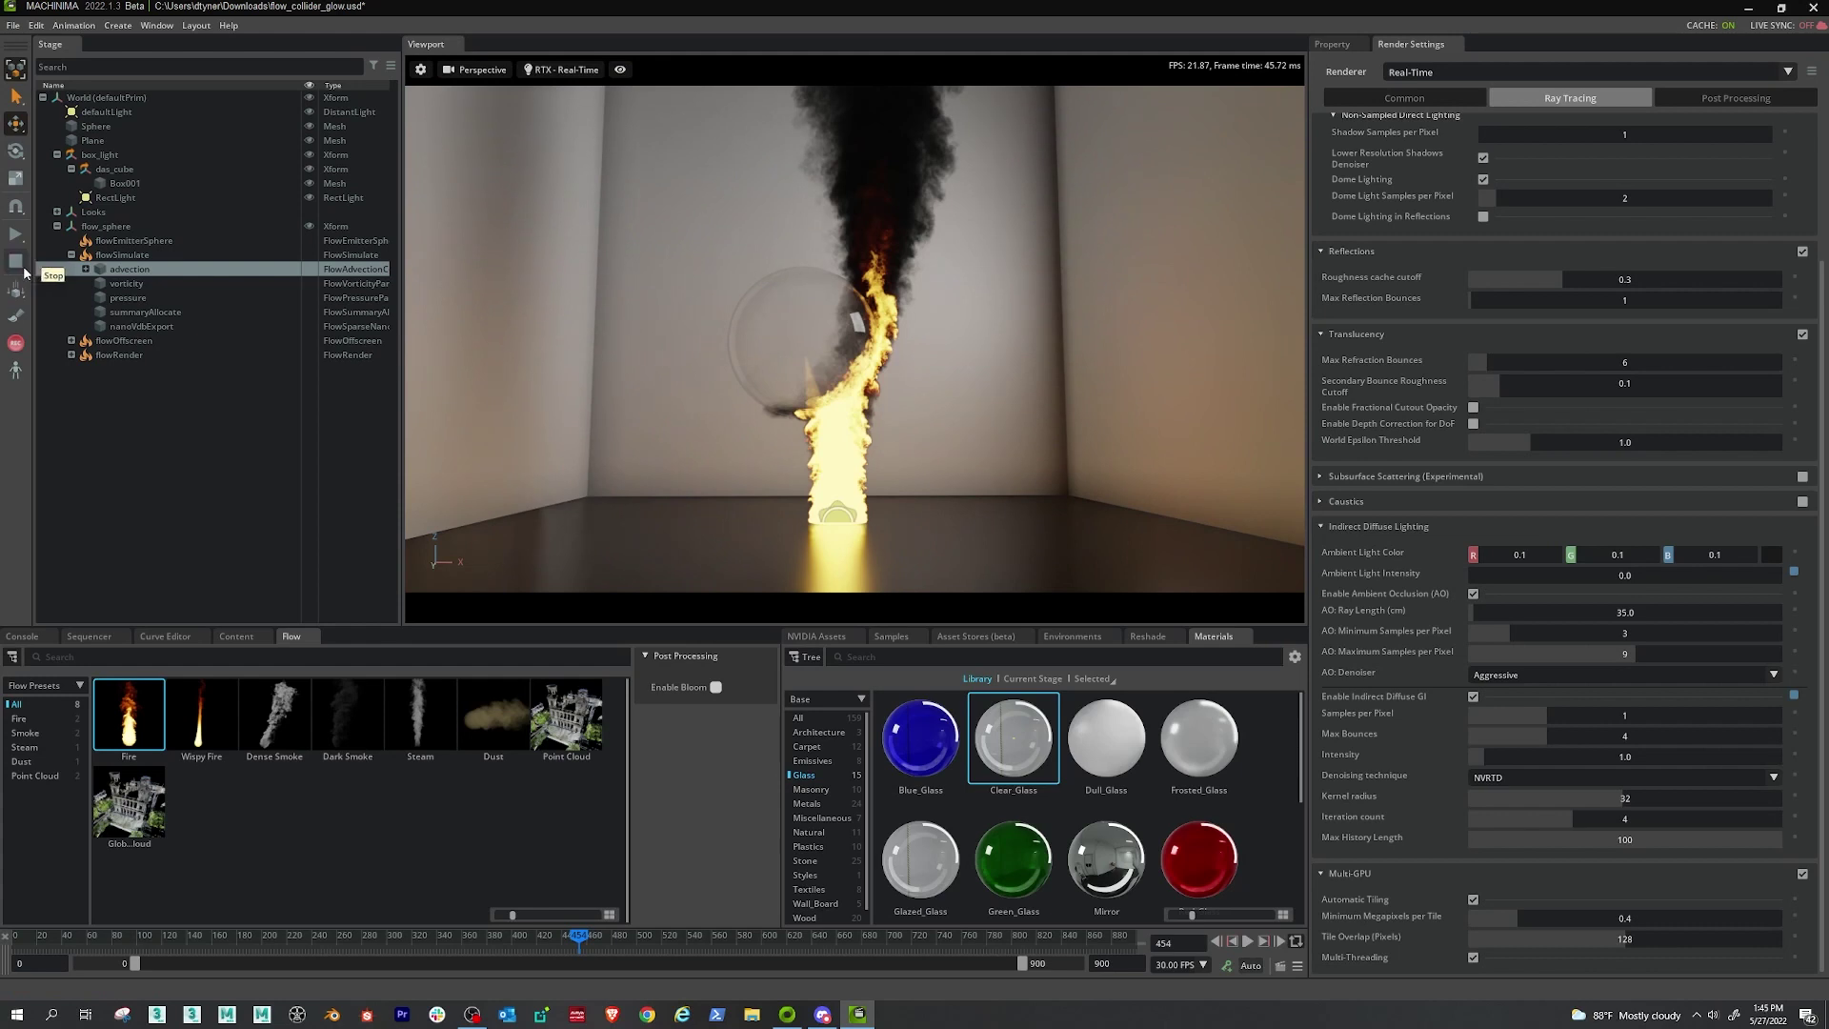
pyautogui.click(561, 70)
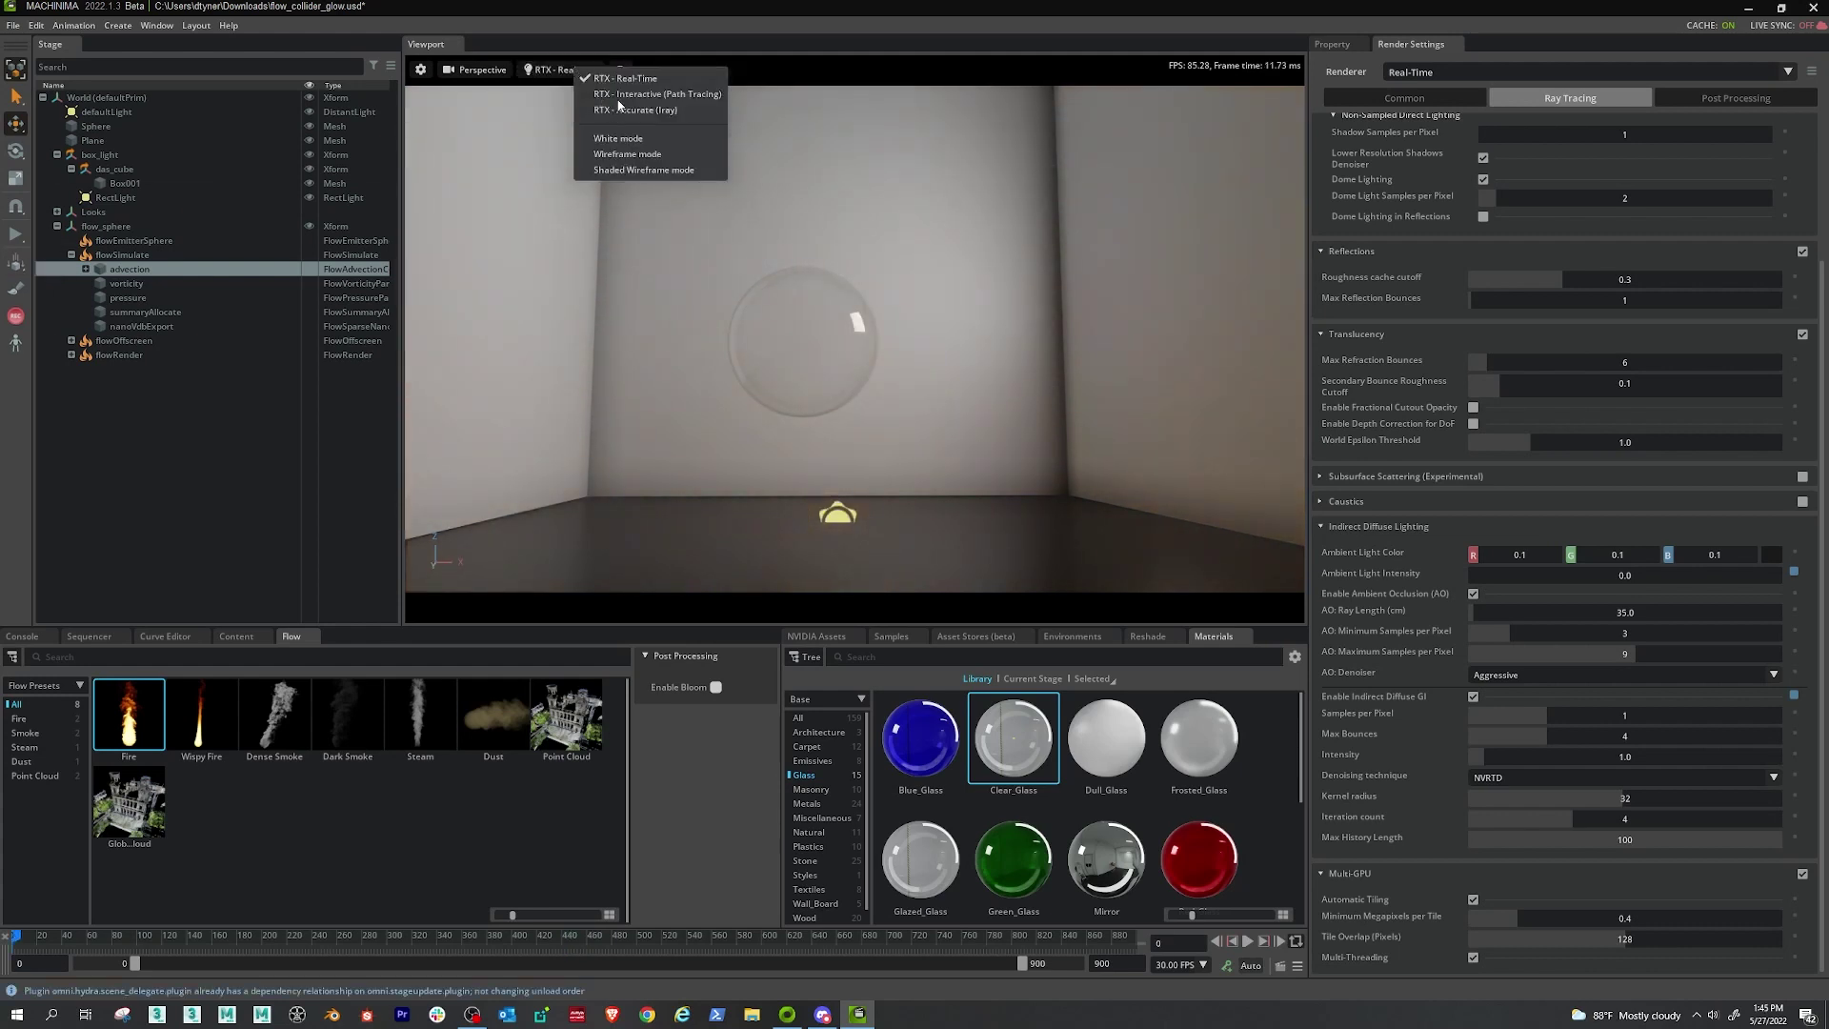
pyautogui.click(624, 93)
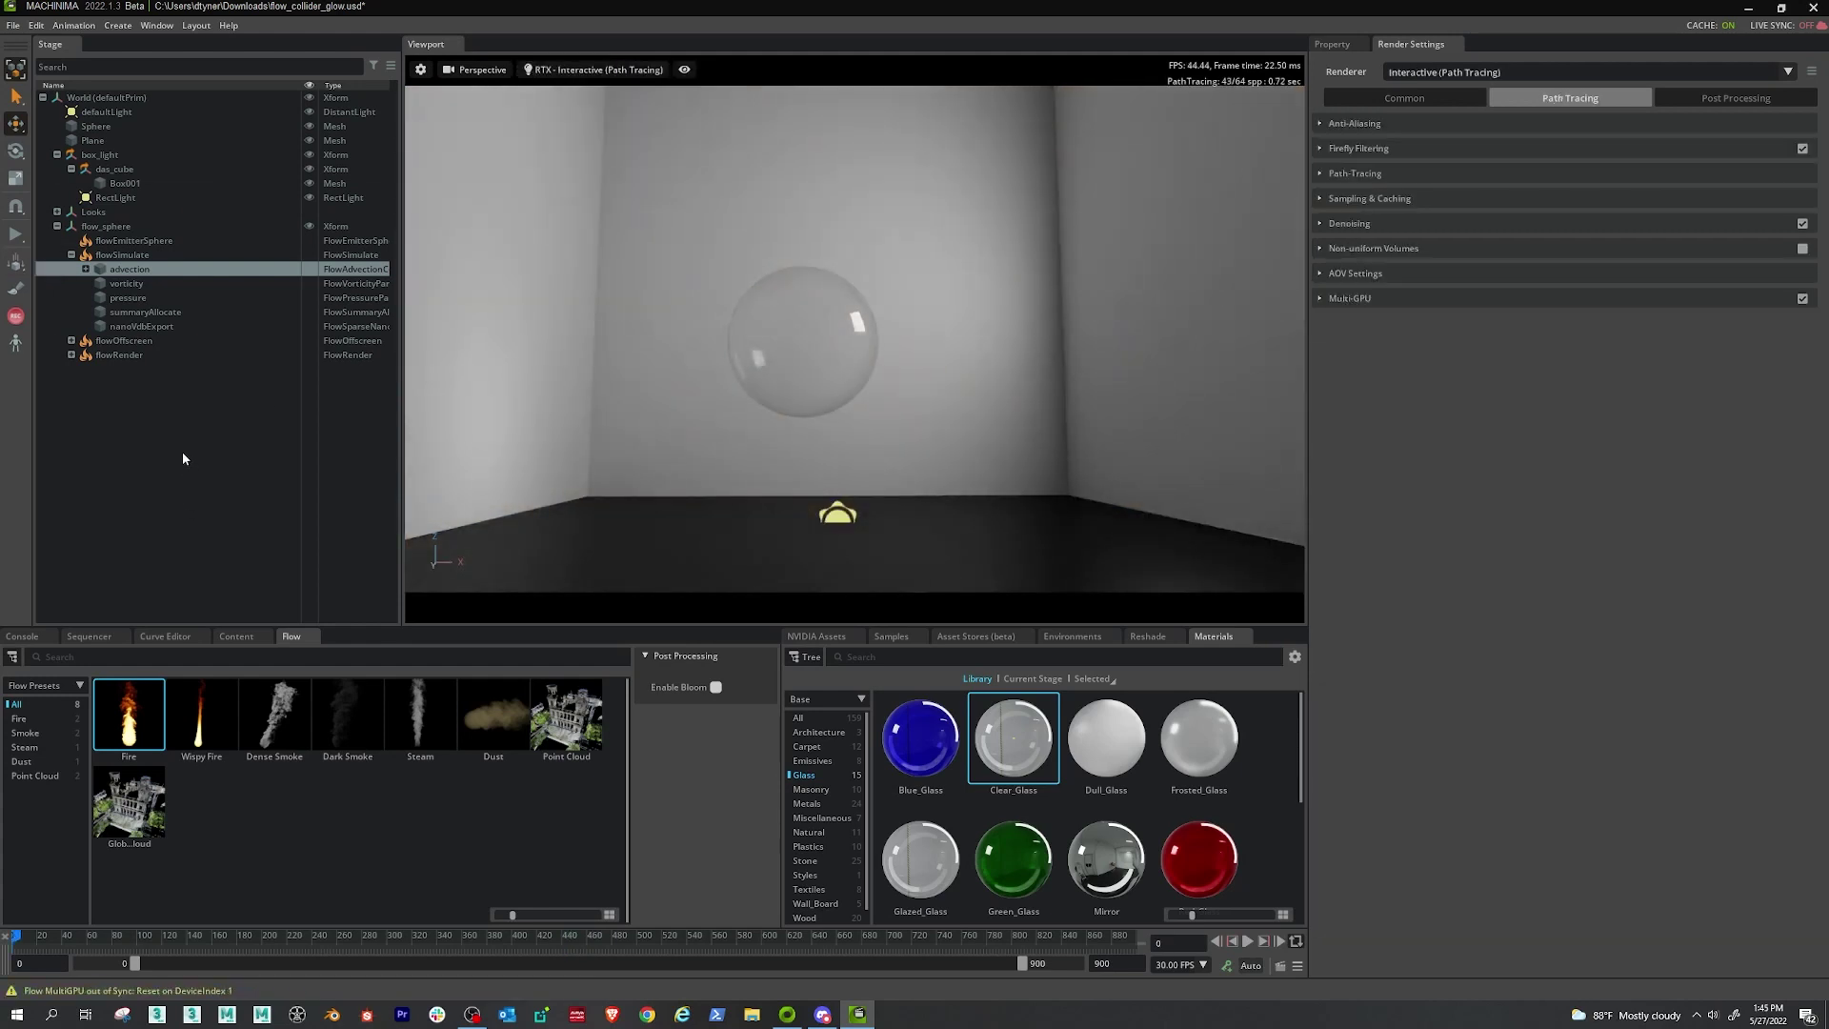
pyautogui.press('space')
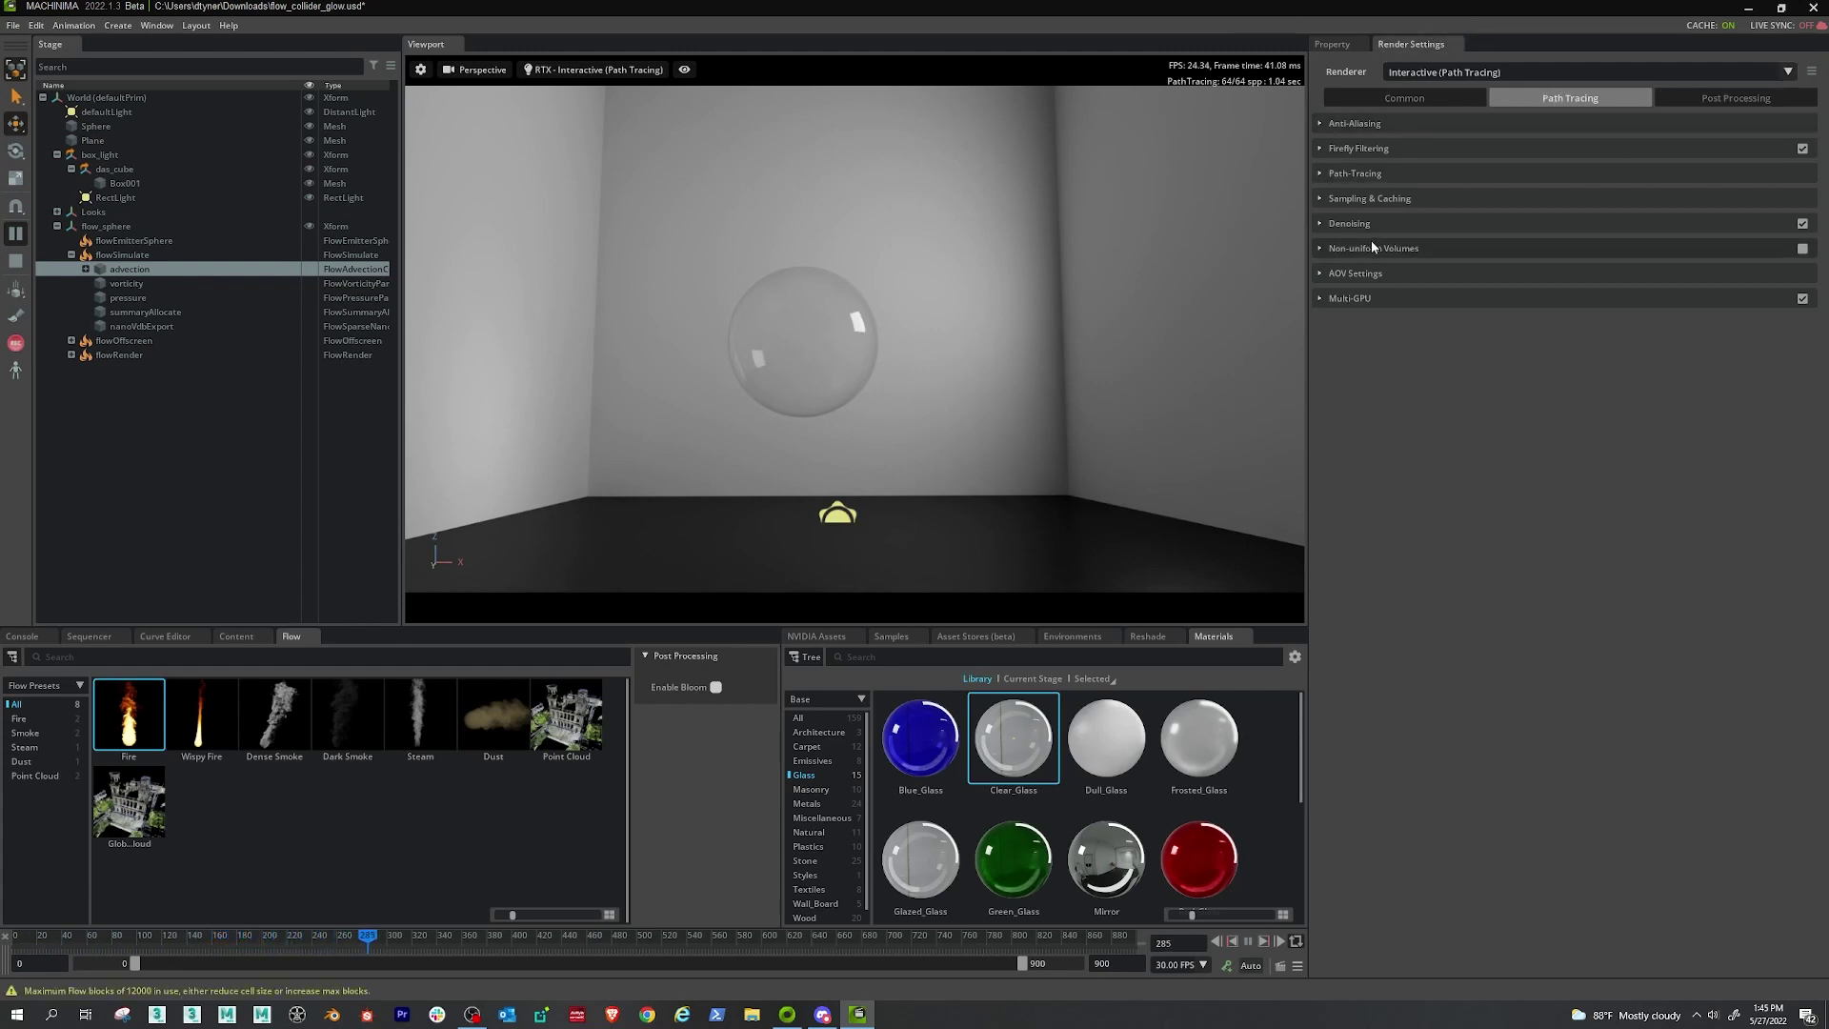
# Enable Reset Accumulation on Time Change in the path tracing settings and pause the simulation to let the frame refine
pyautogui.click(1320, 174)
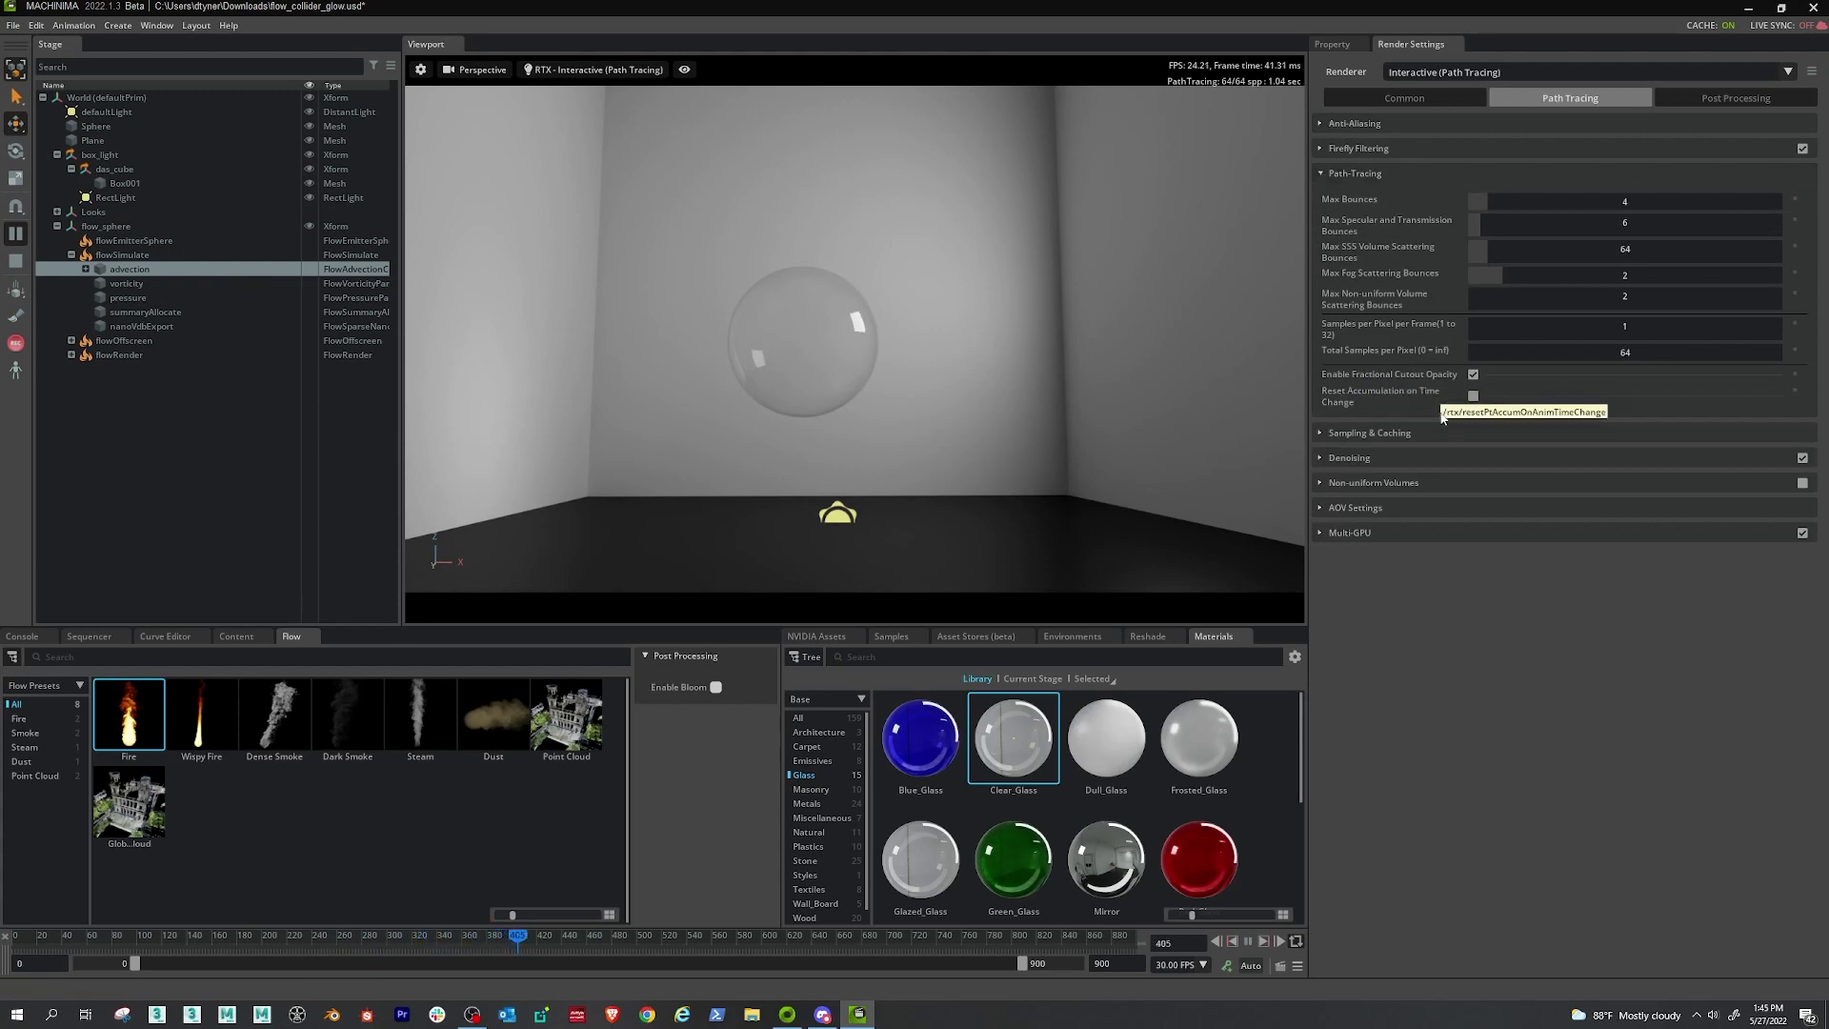
pyautogui.click(1474, 396)
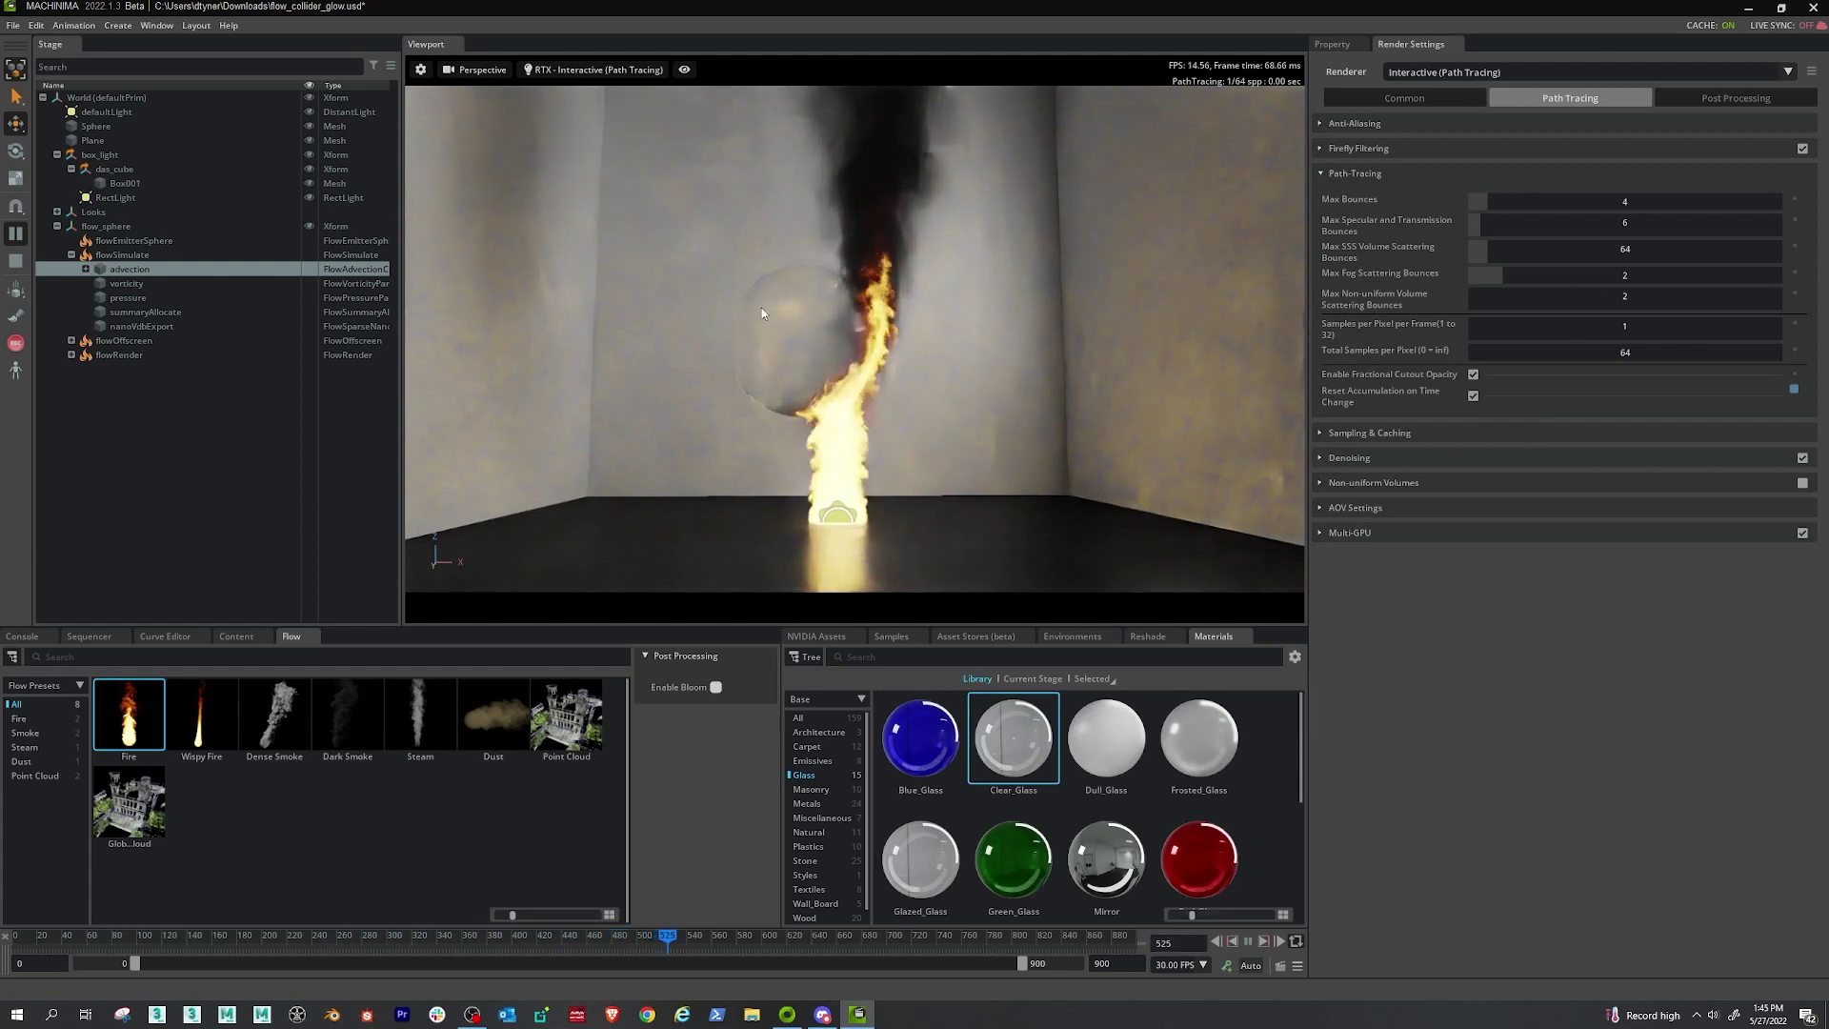
pyautogui.press('space')
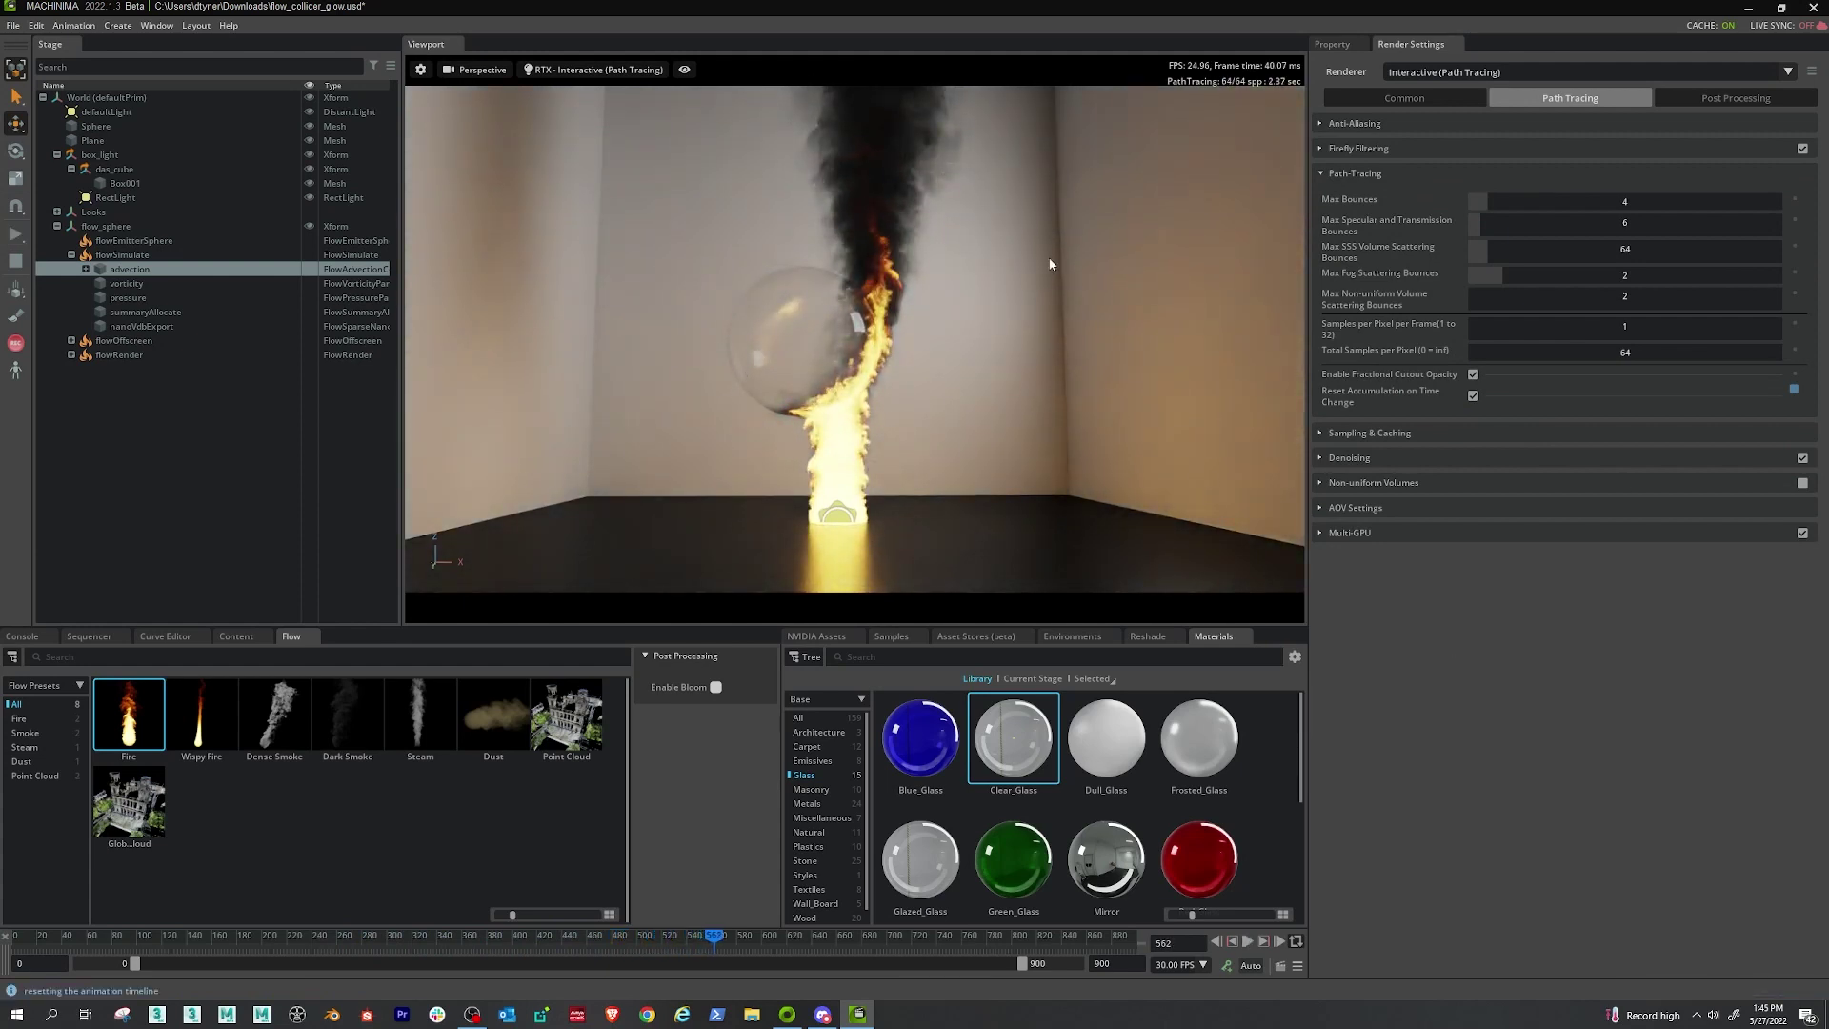
# Hide the RectLight and restart the simulation so only the fire lights the room
pyautogui.click(309, 197)
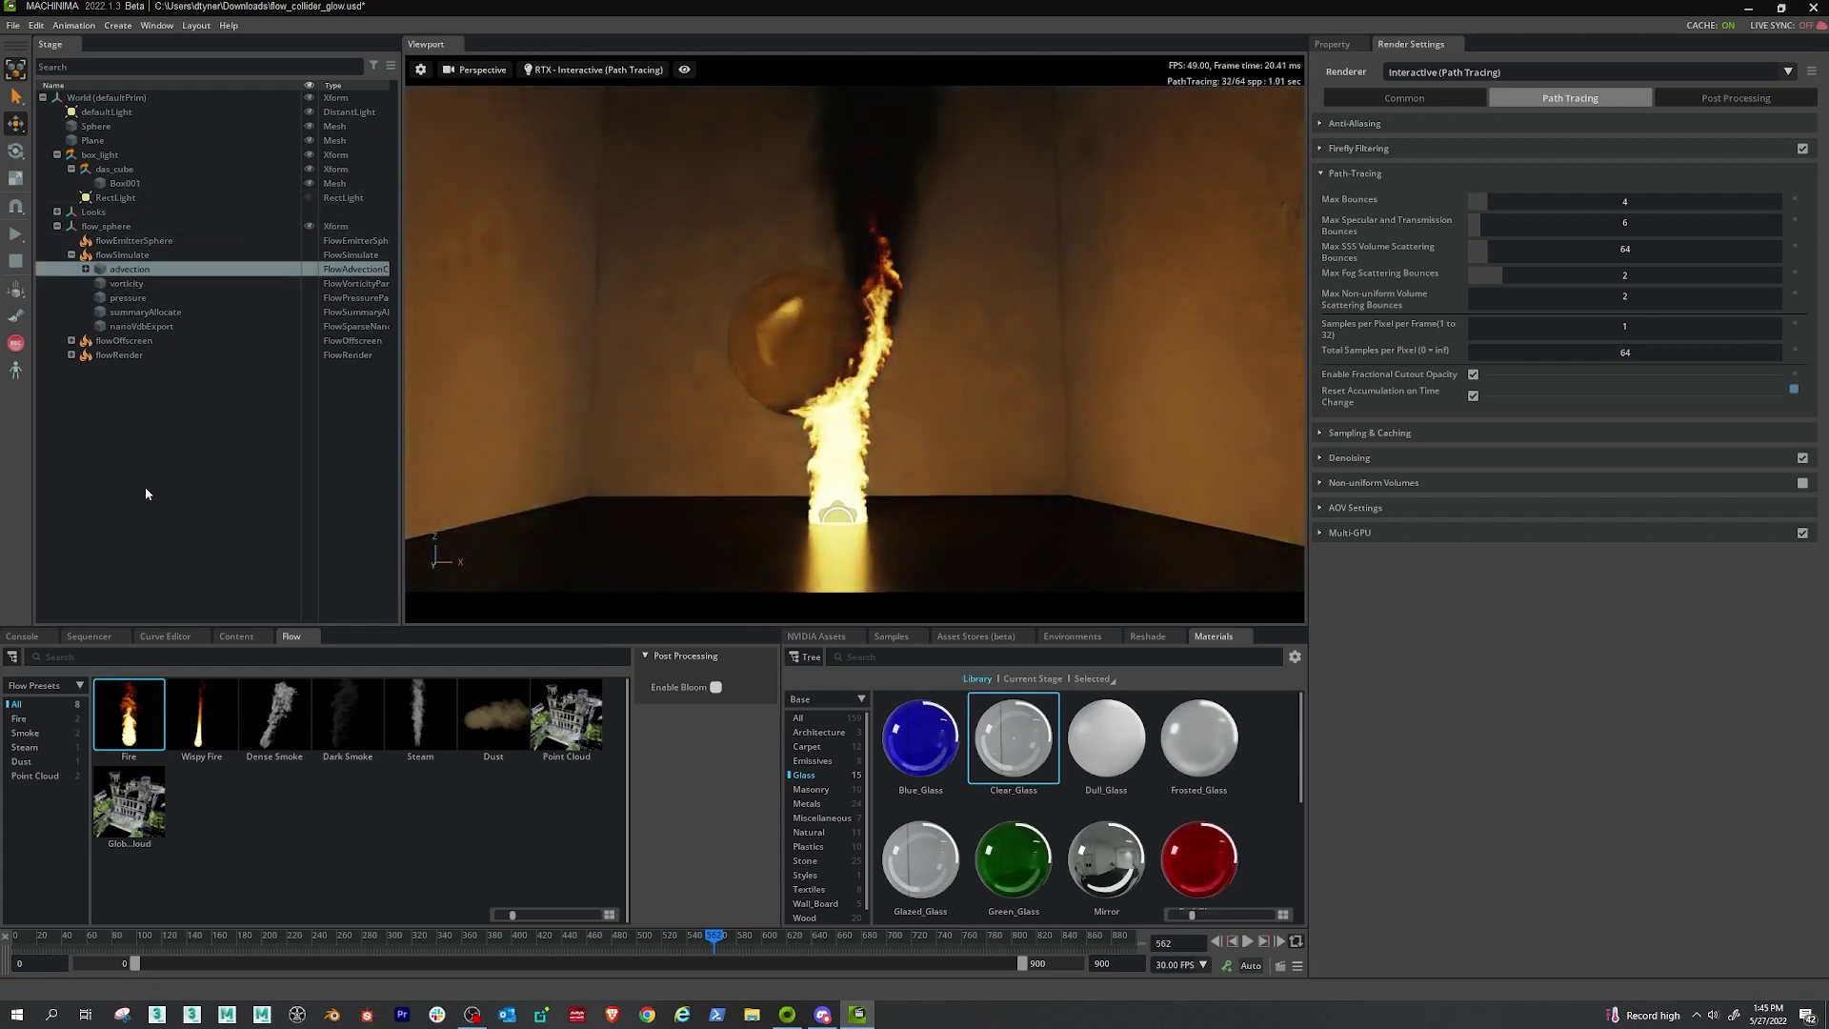
pyautogui.click(16, 261)
pyautogui.click(16, 233)
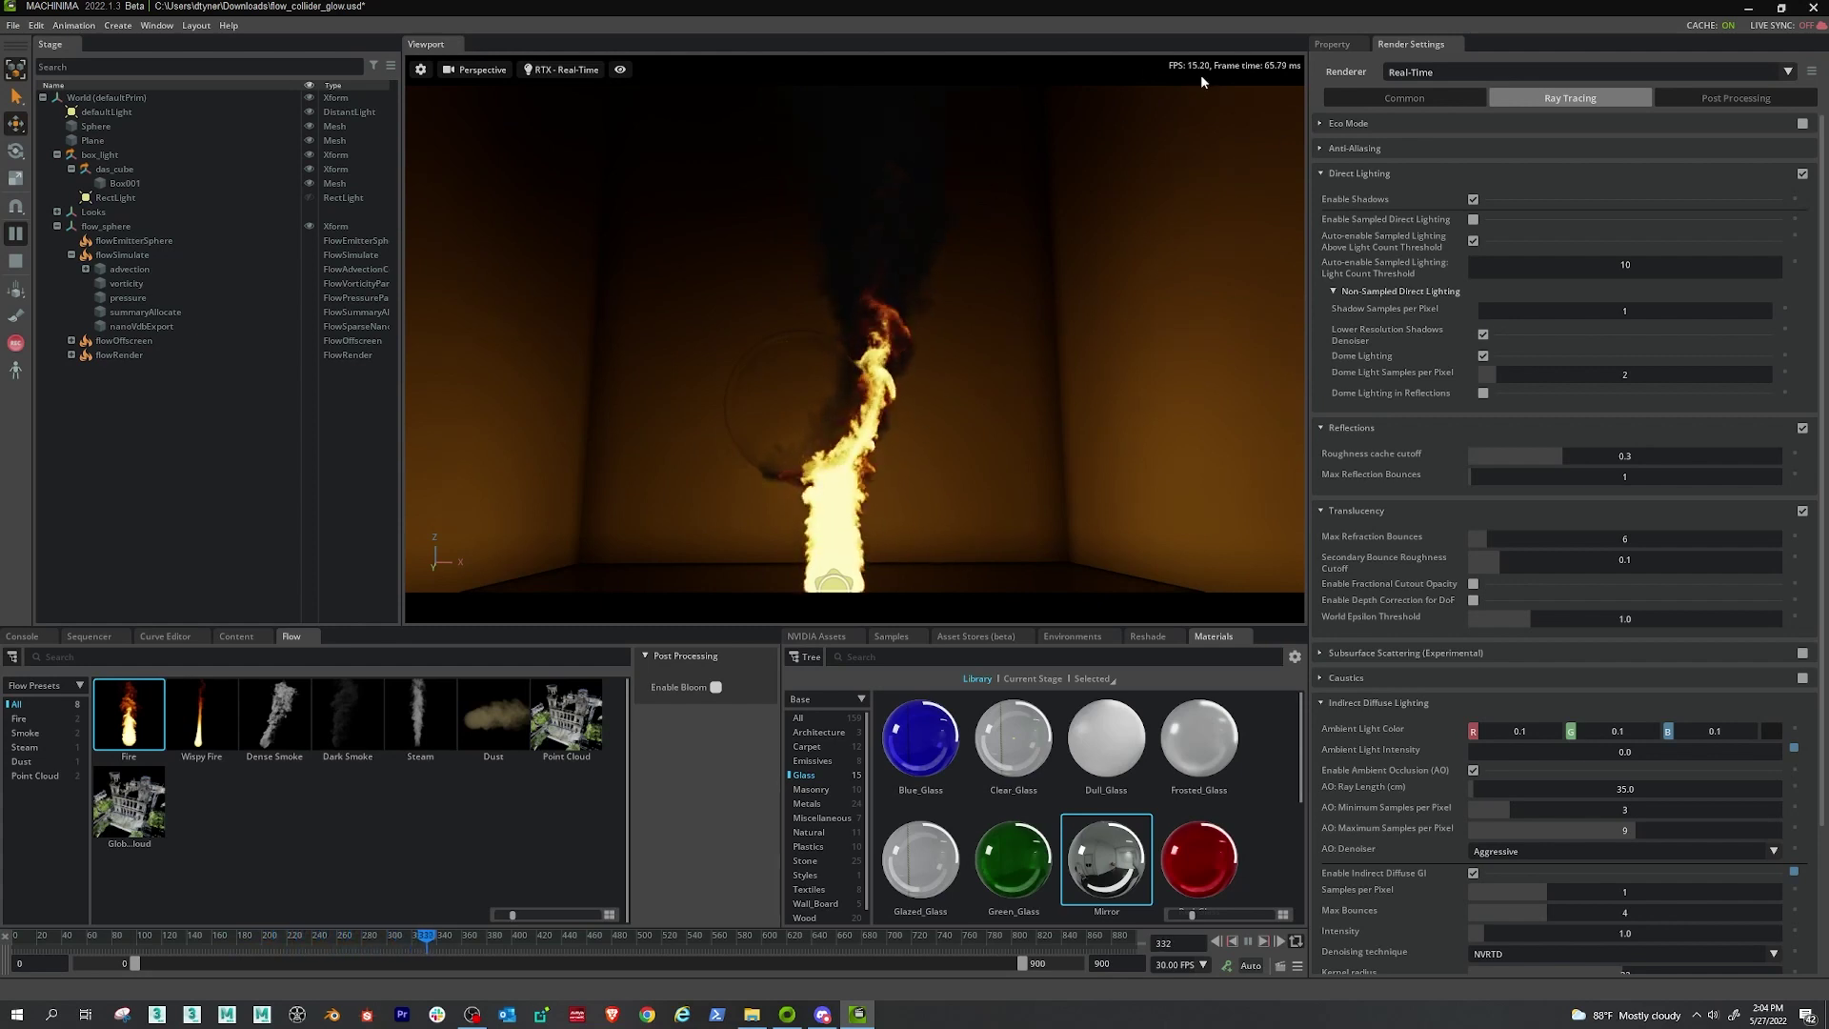
# Stop the simulation and set the flowSimulate prim's densityCellSize to 1.0
pyautogui.click(15, 233)
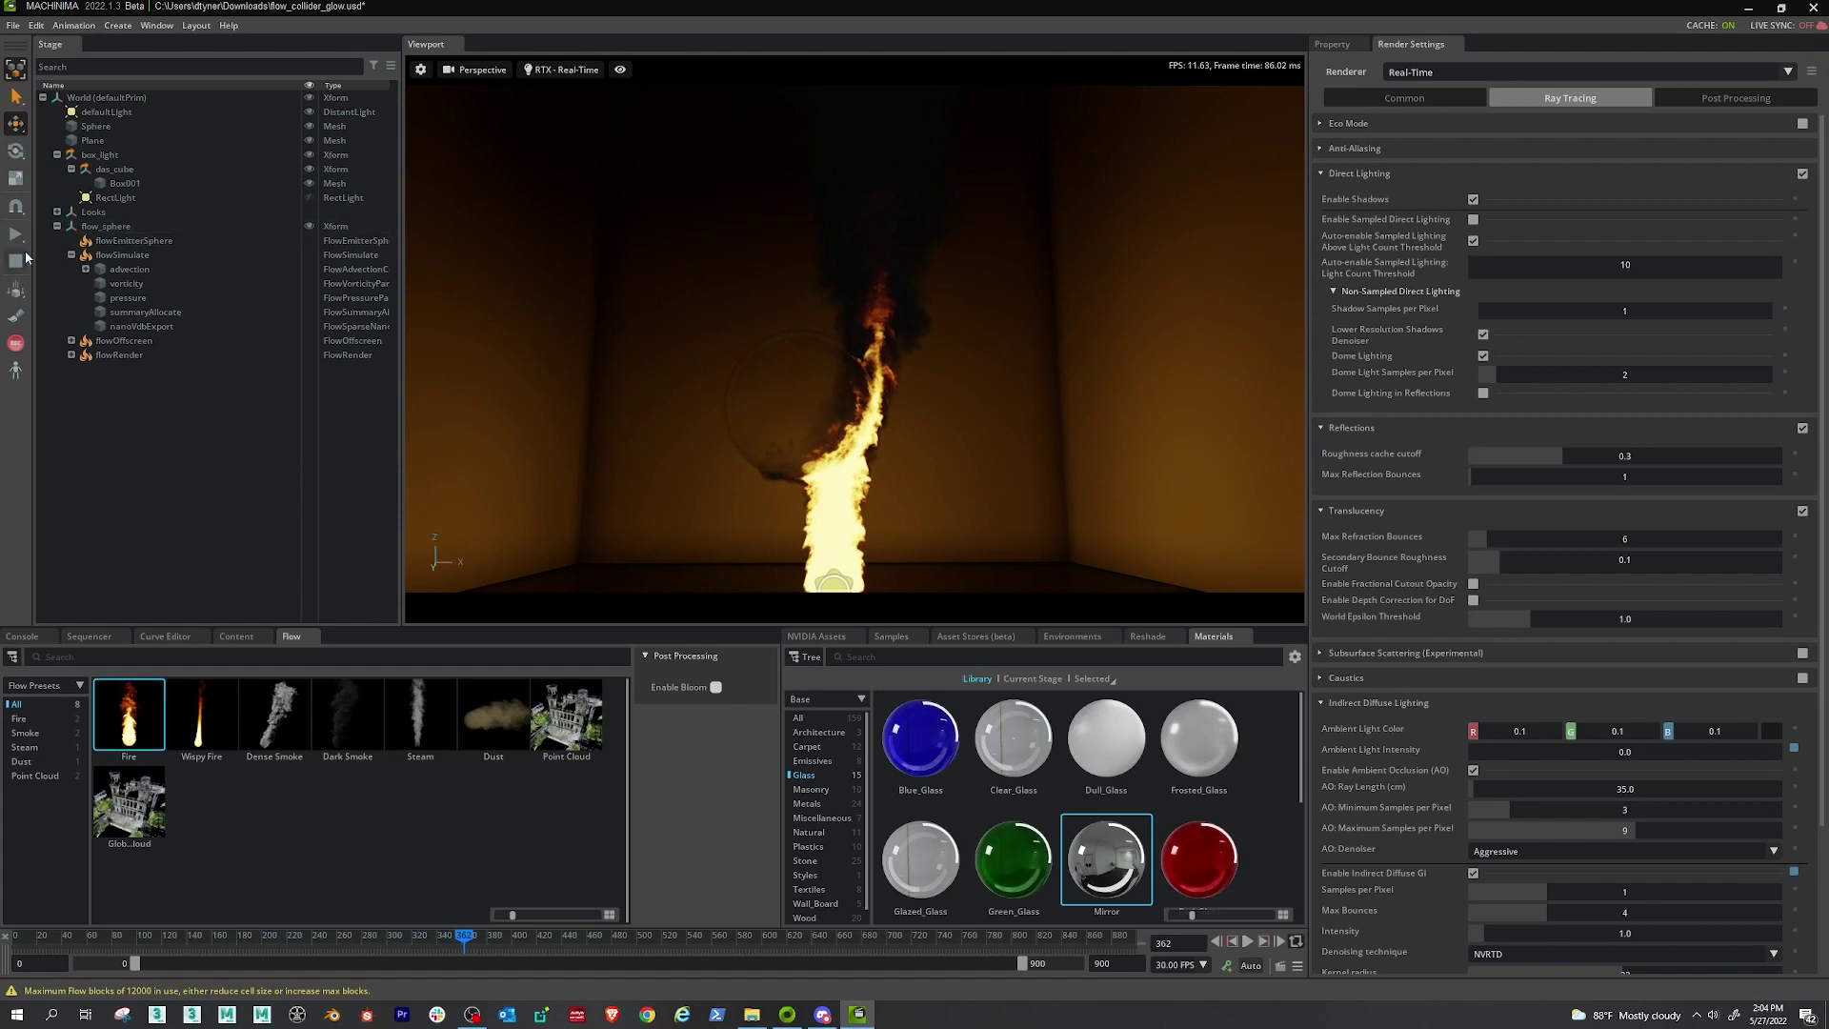
pyautogui.click(15, 267)
pyautogui.click(122, 255)
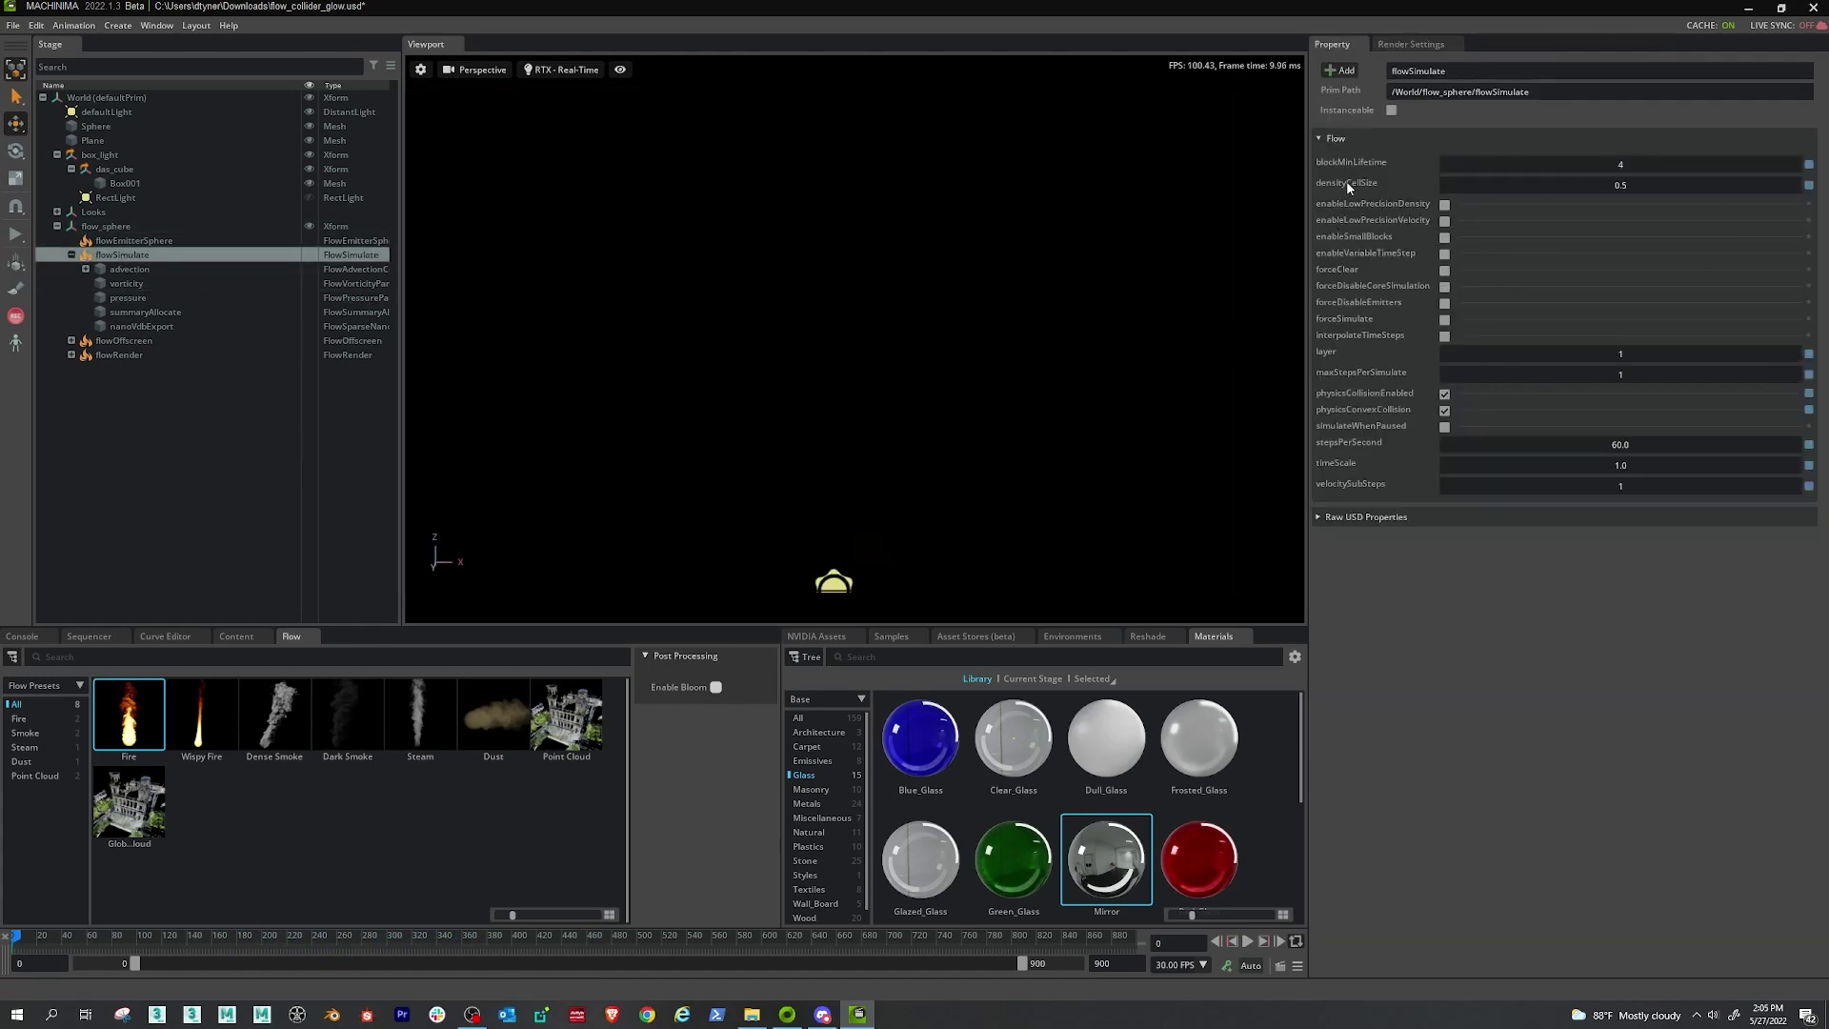
pyautogui.doubleClick(1606, 183)
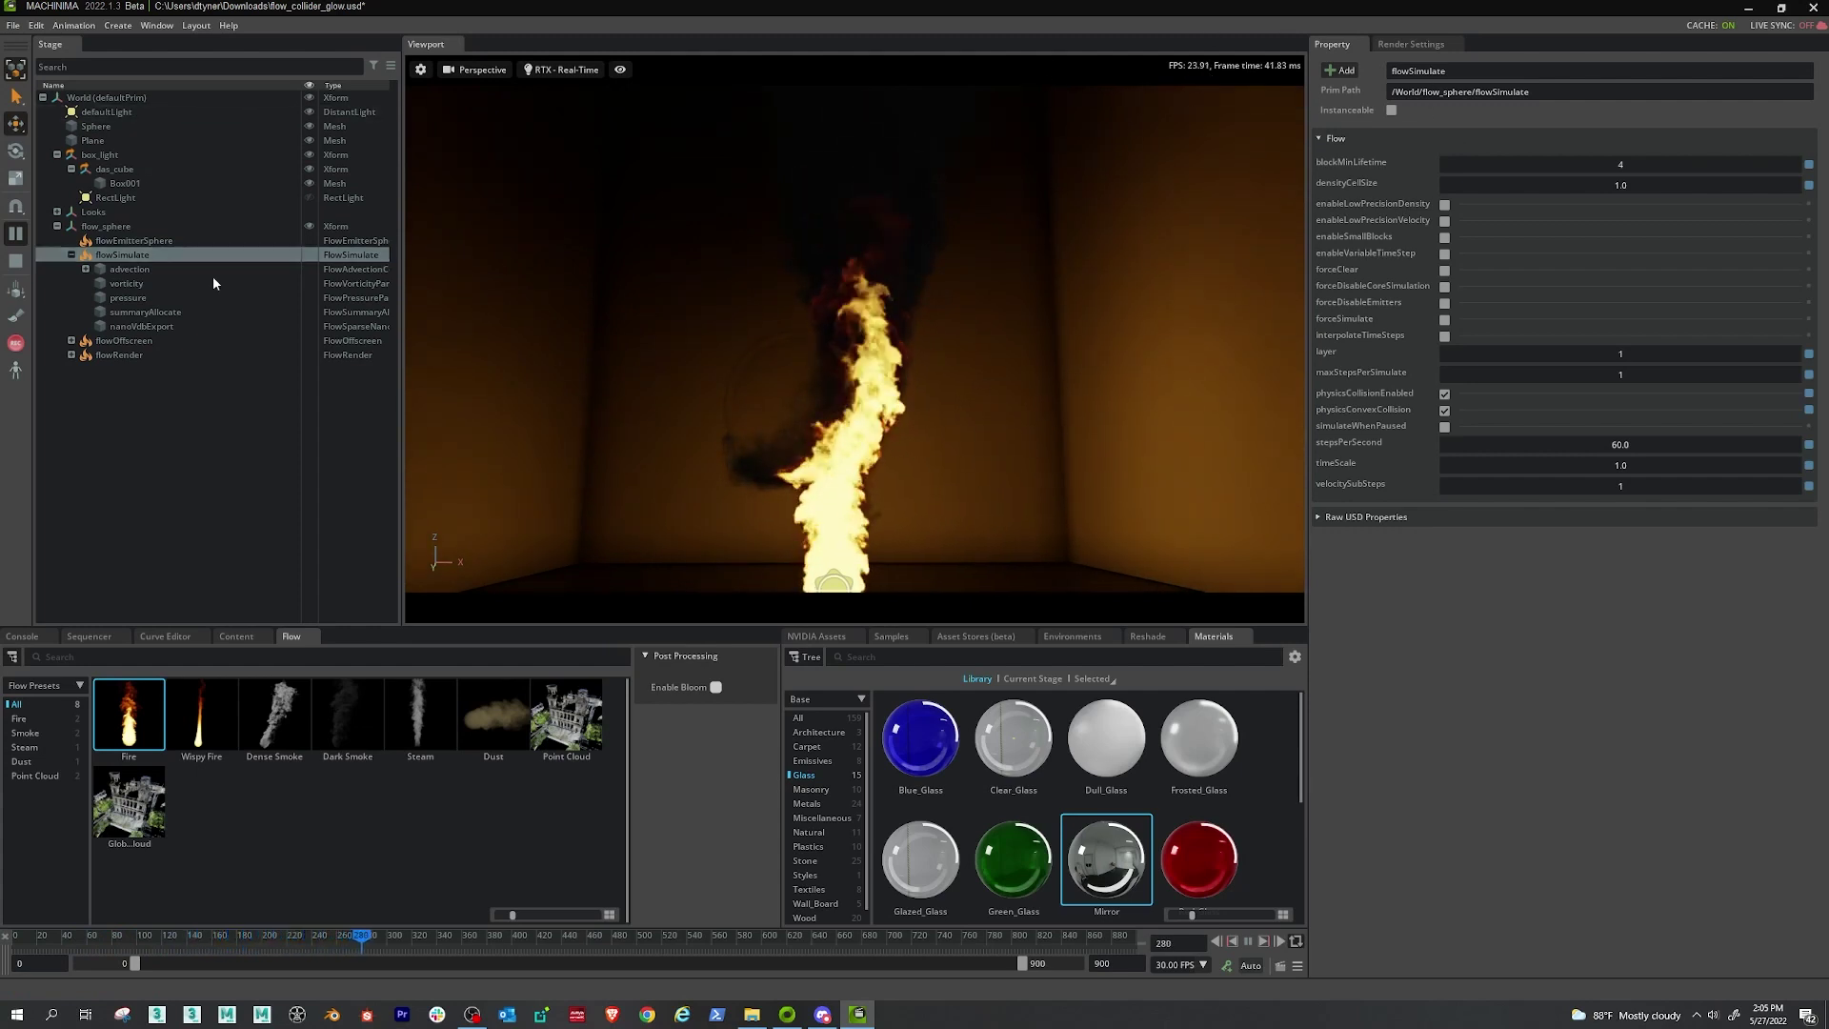
# Show the RectLight again and review the advection and flowSimulate properties, ending with the simulation stopped
pyautogui.click(133, 269)
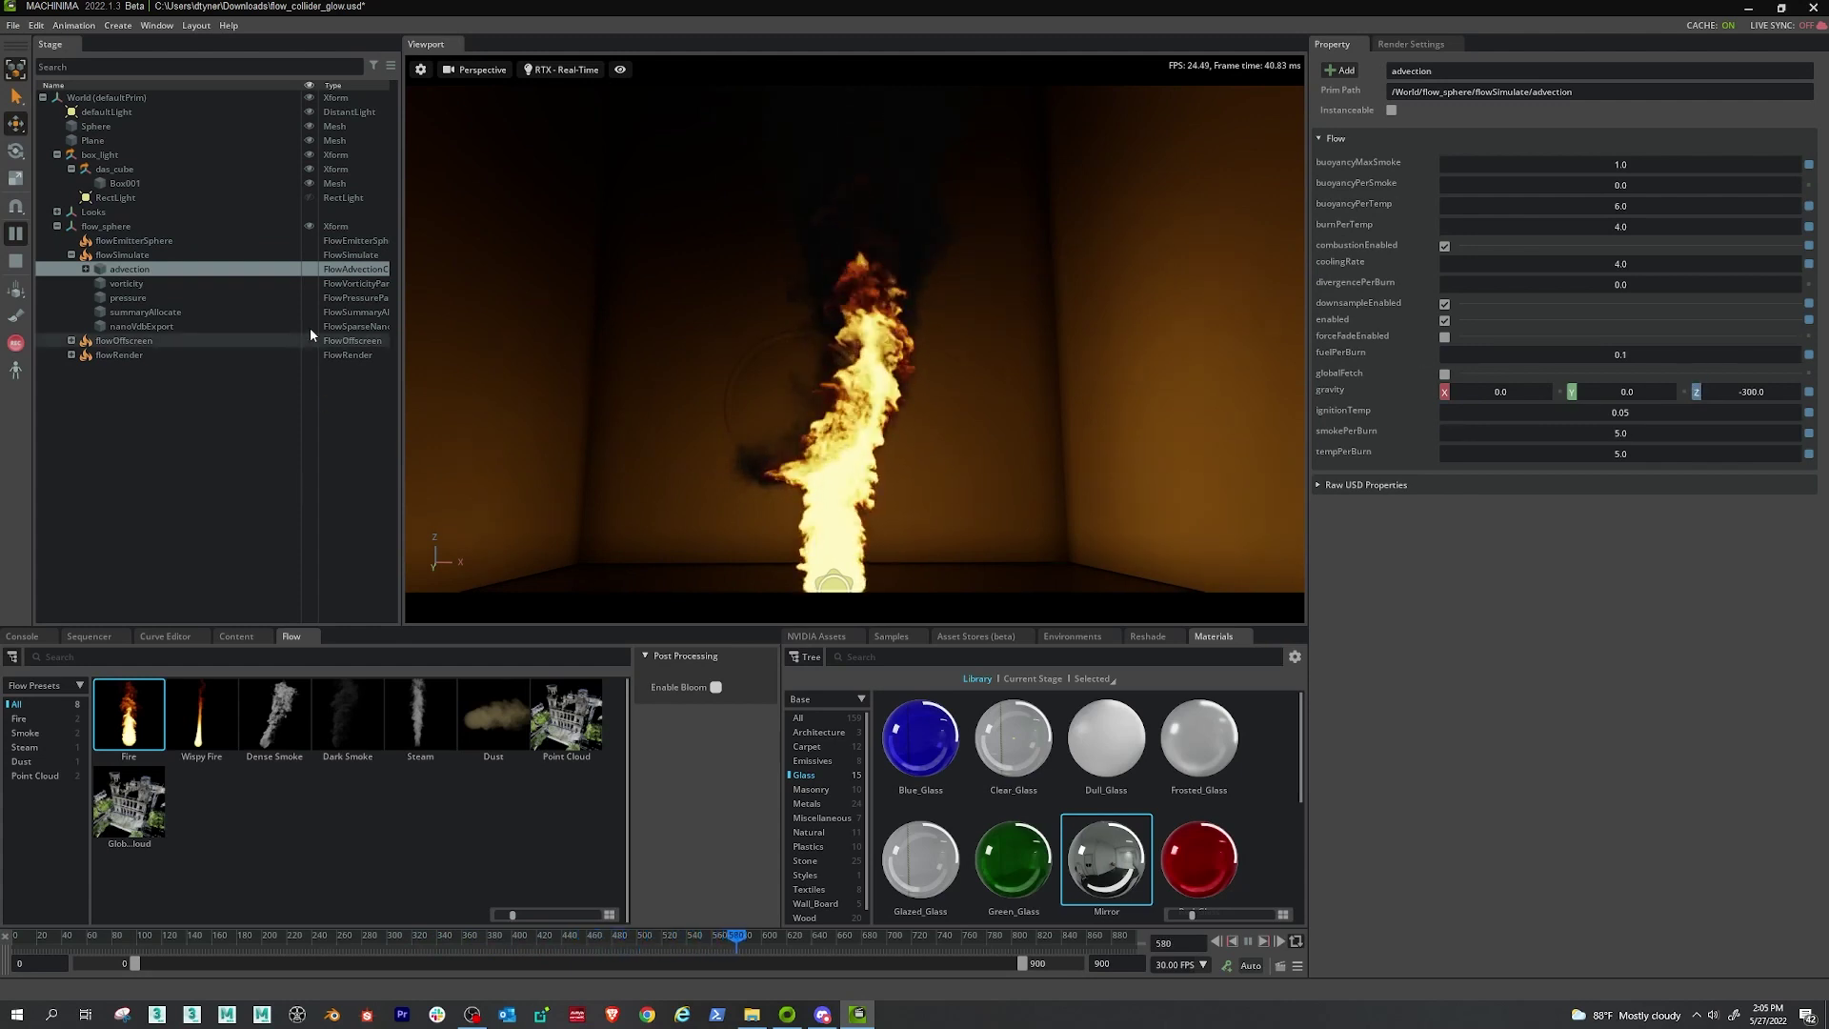
pyautogui.click(309, 197)
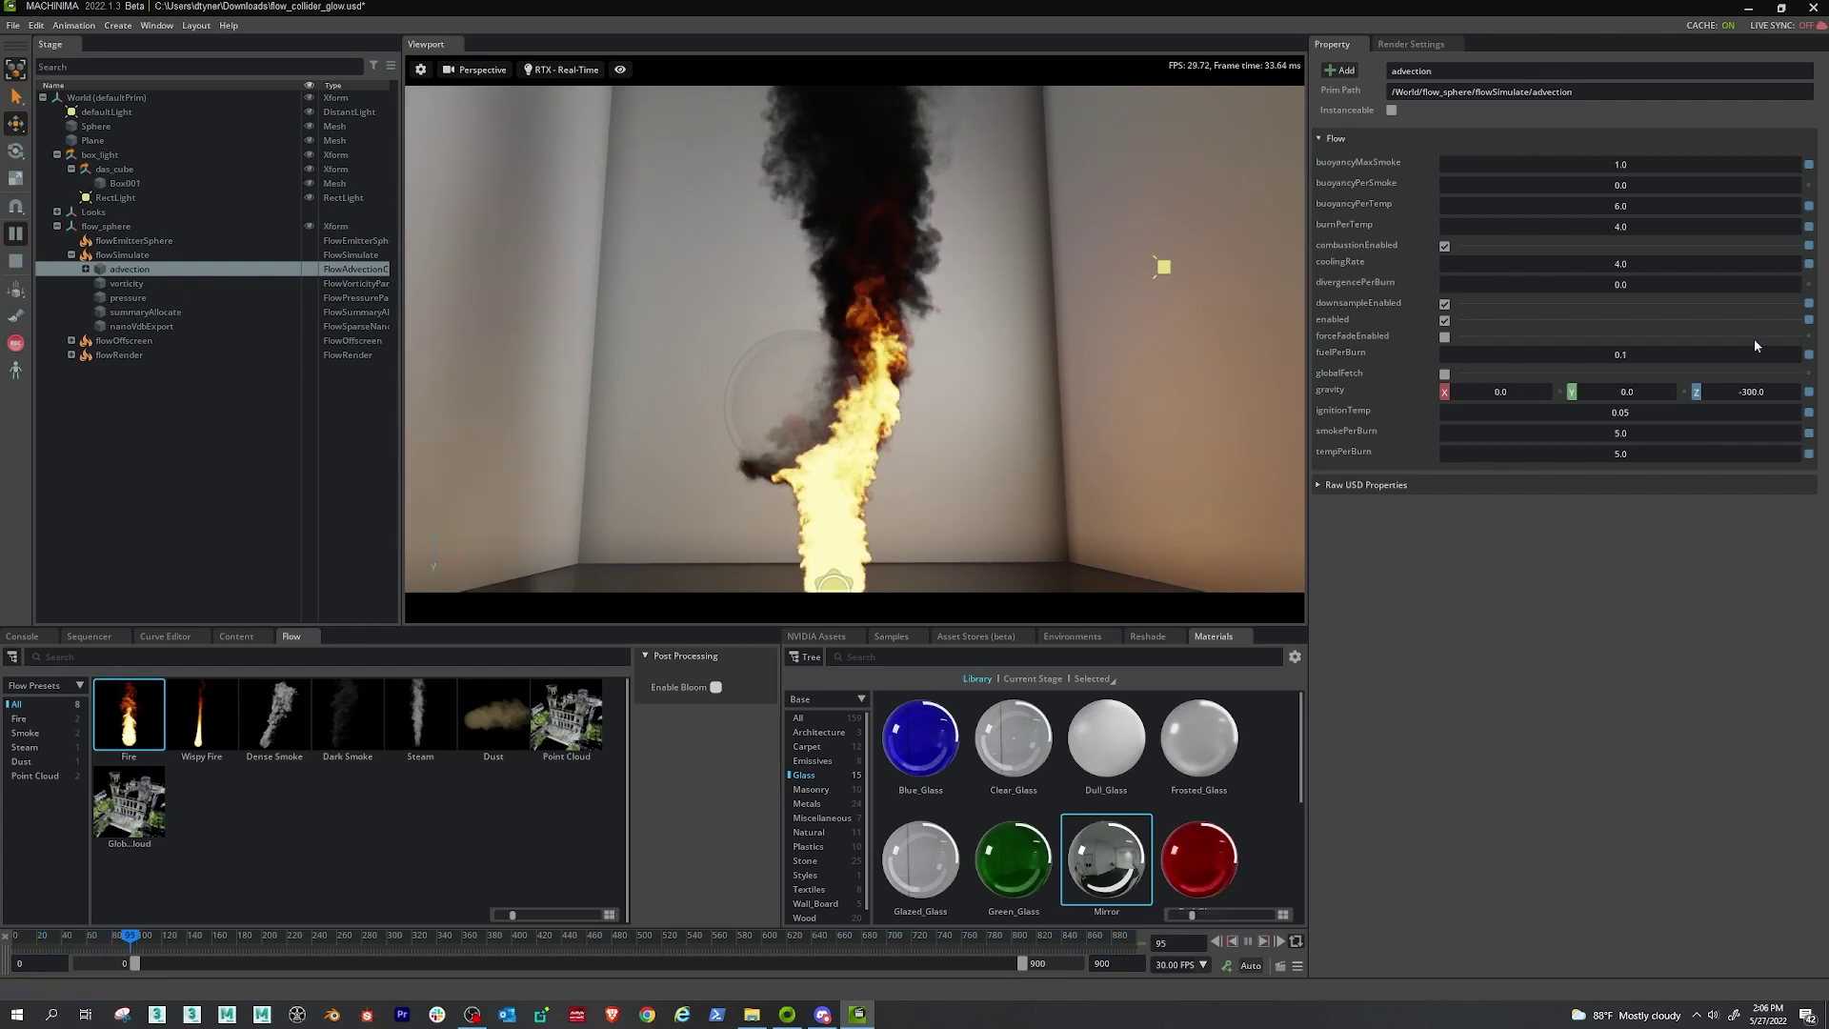
pyautogui.click(181, 254)
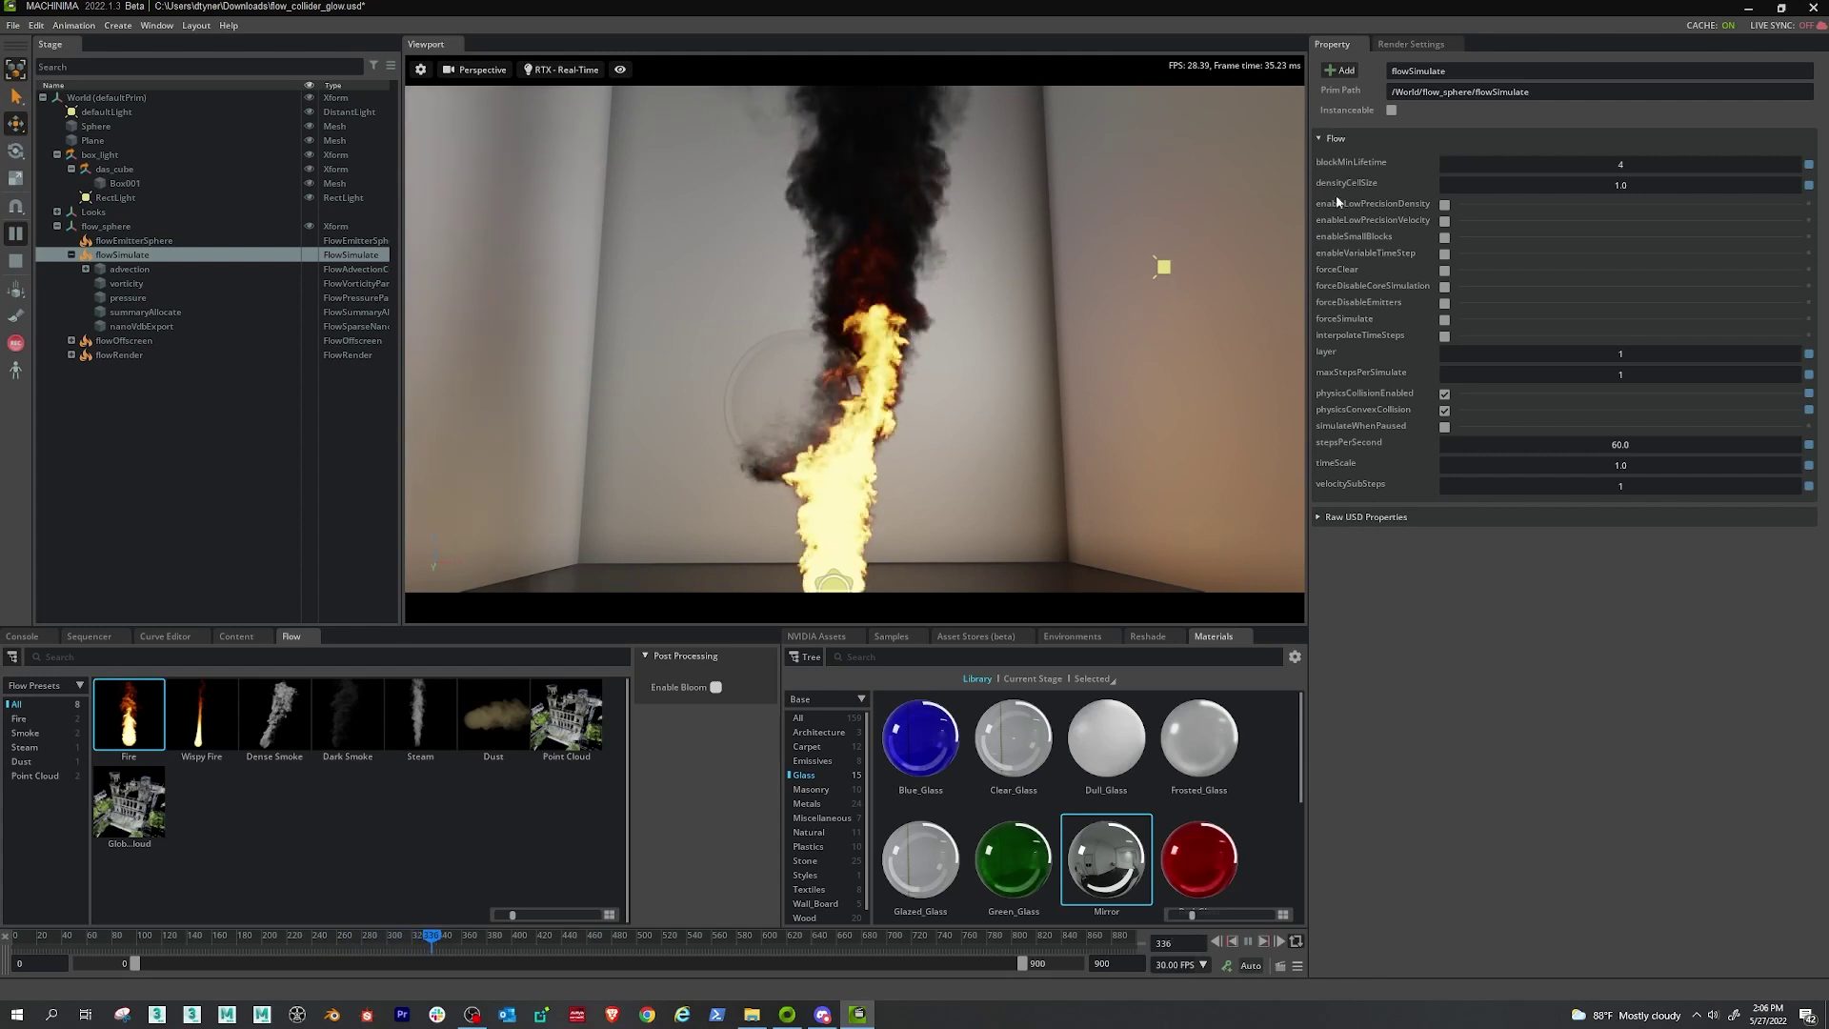
pyautogui.click(15, 262)
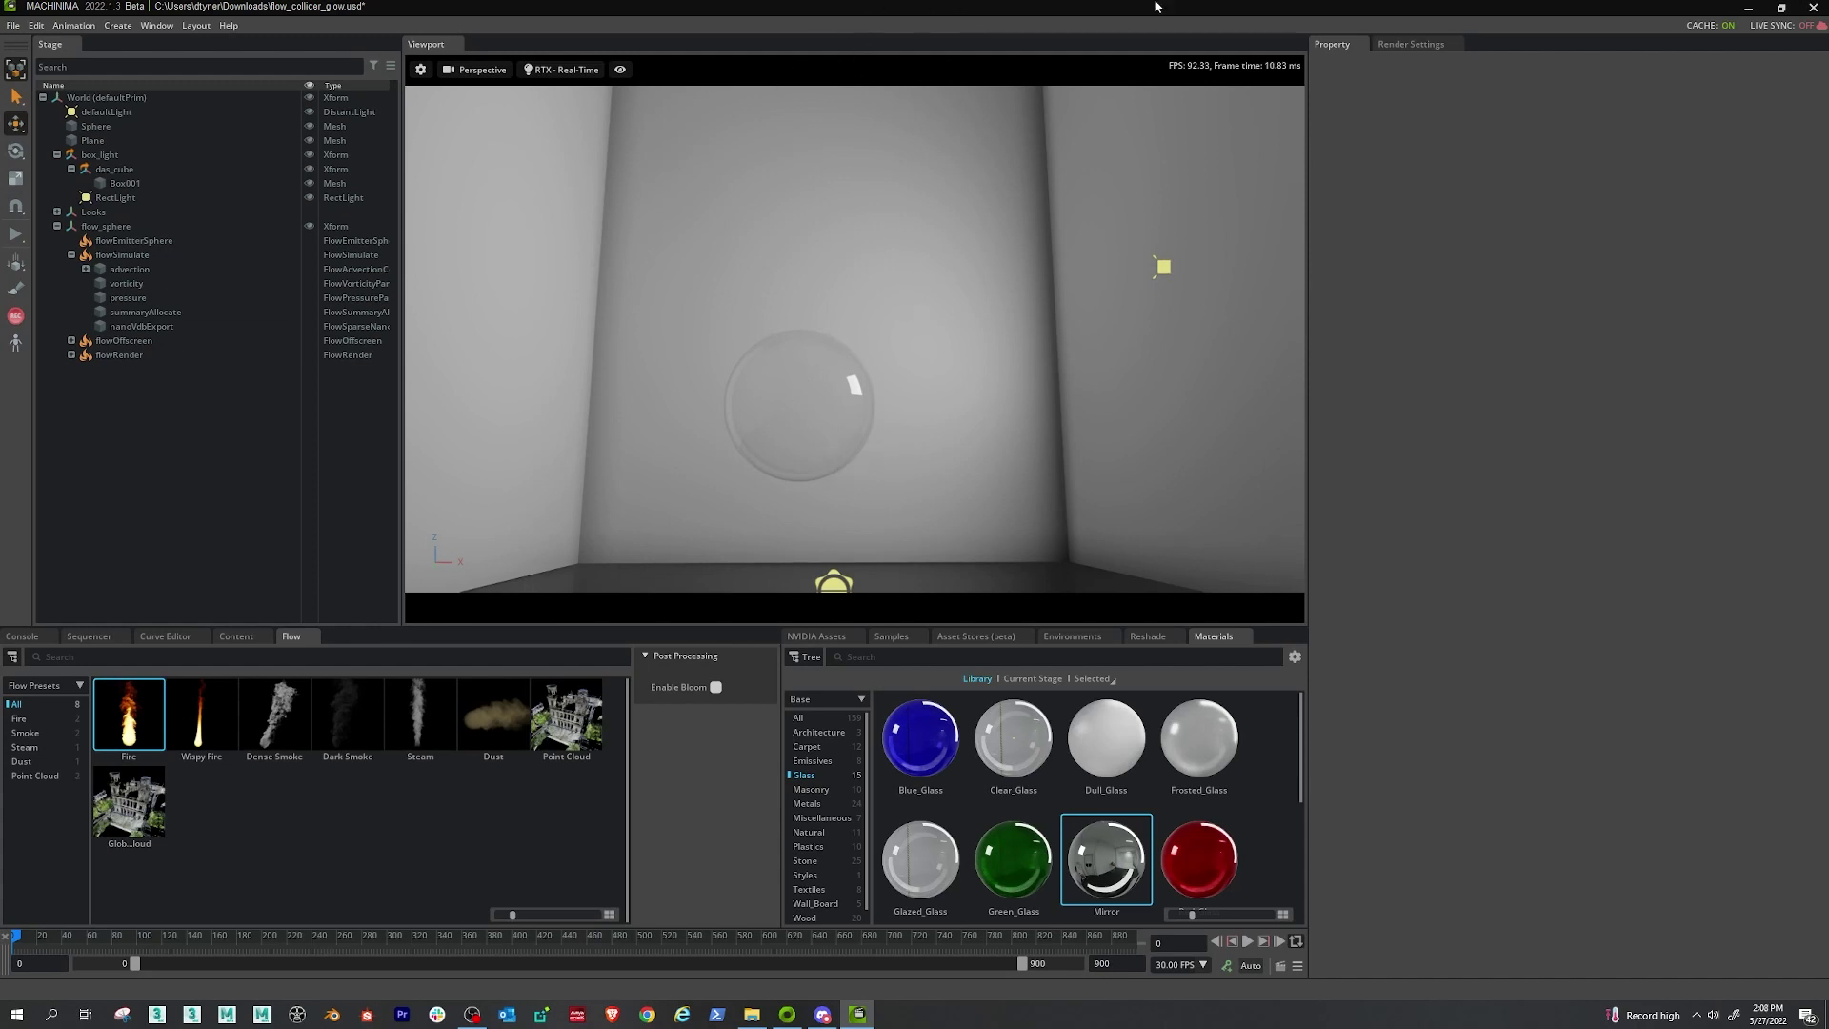
# Enable enableBlockWireframe on flowRender's rayMarch prim and play the simulation to display the Flow blocks
pyautogui.moveTo(858, 321); pyautogui.dragTo(881, 240, button='right')
pyautogui.moveTo(848, 323); pyautogui.dragTo(790, 539, button='right')
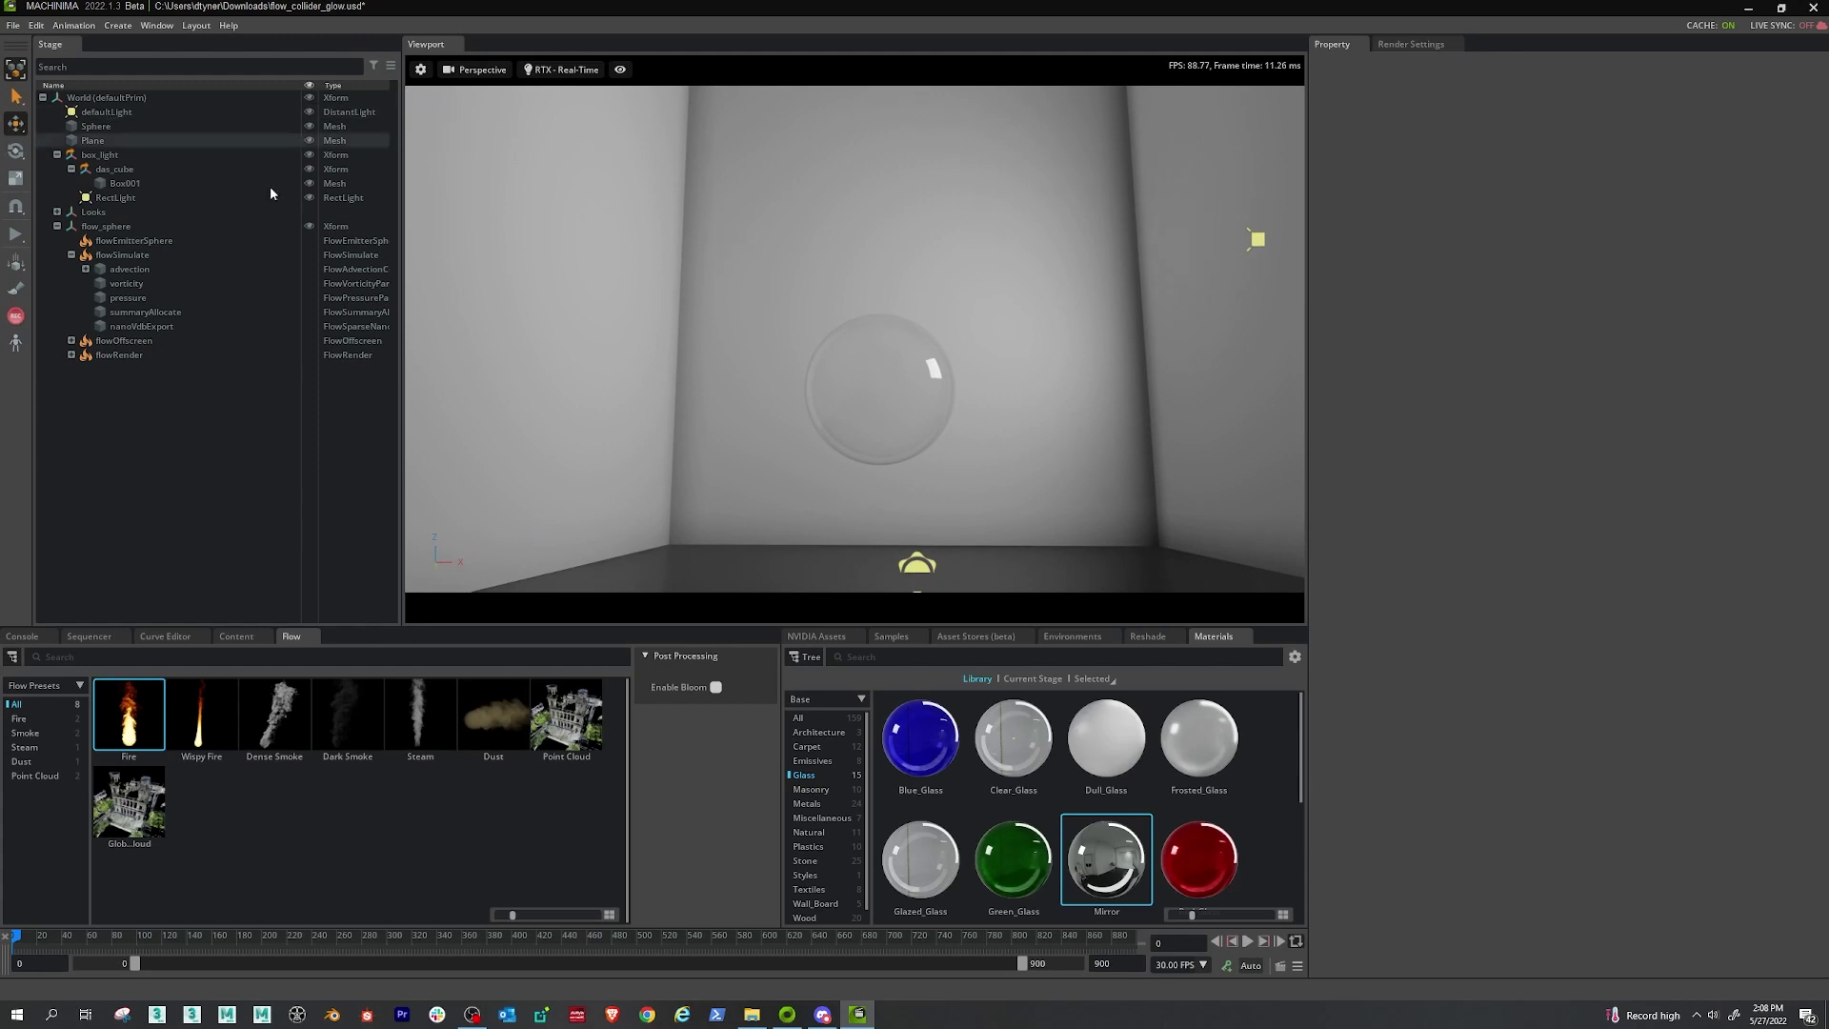
pyautogui.click(71, 340)
pyautogui.click(71, 398)
pyautogui.click(128, 412)
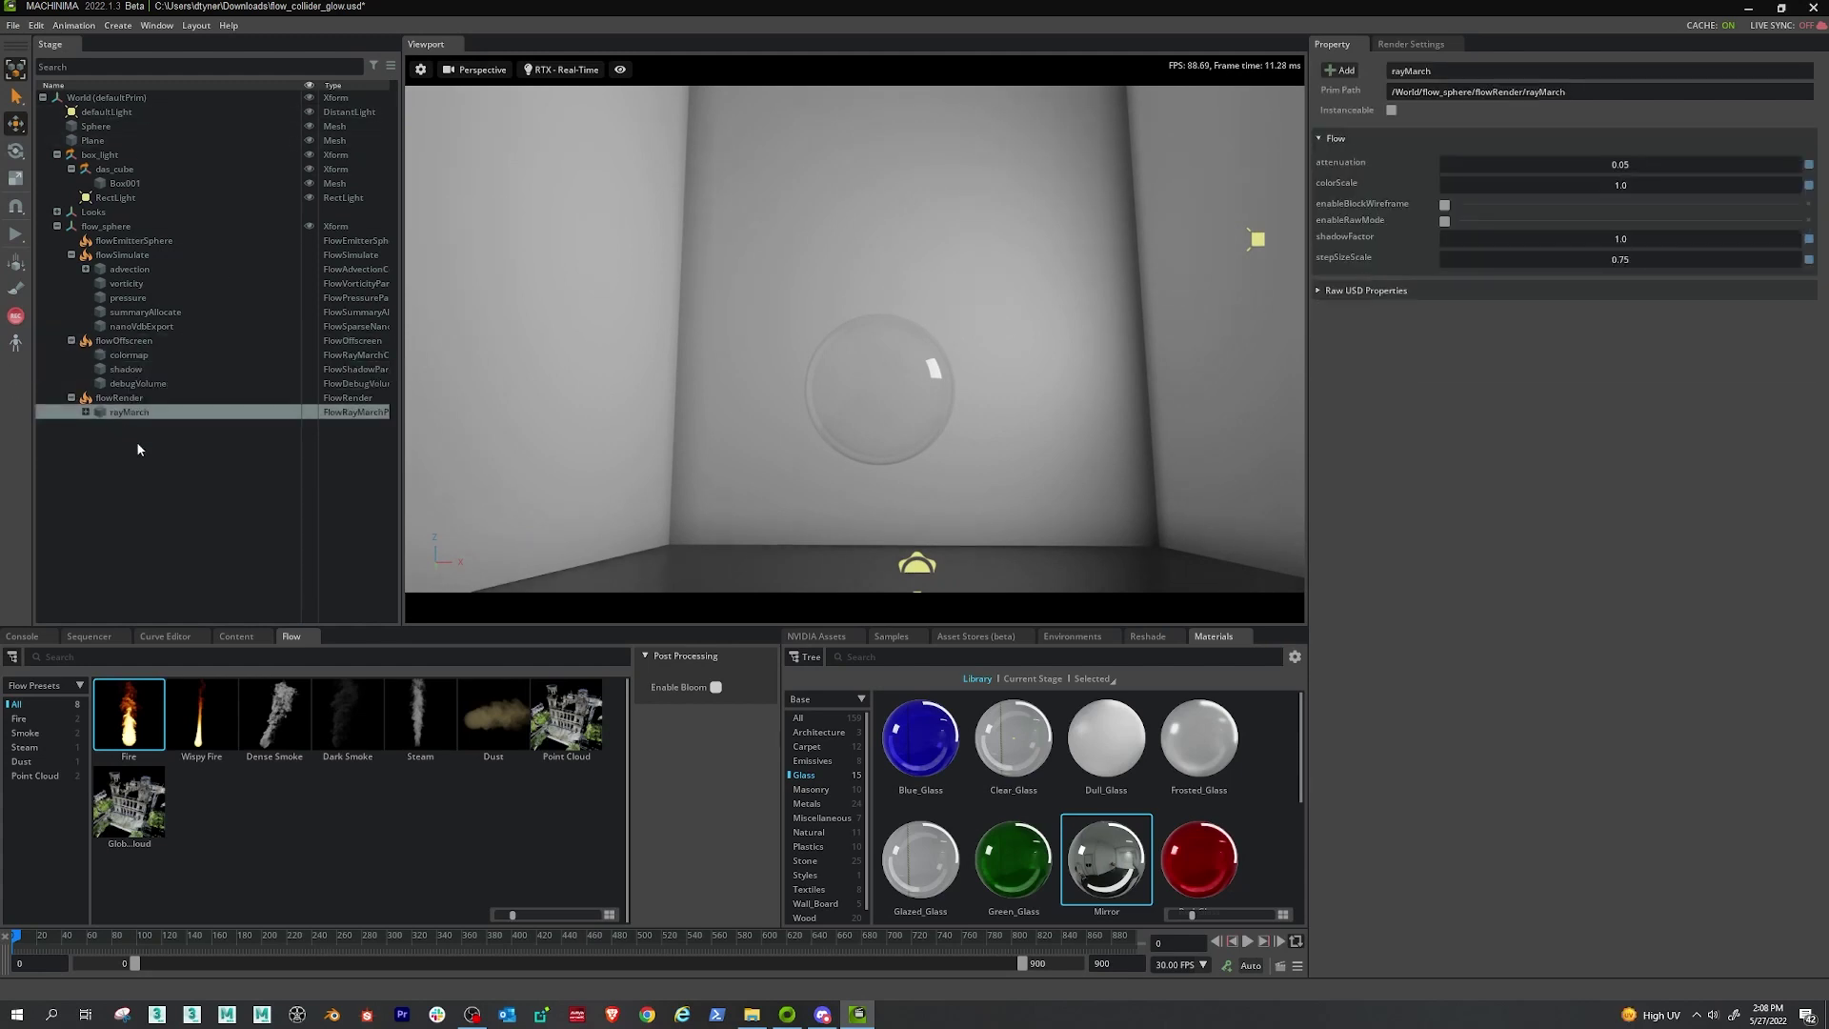
pyautogui.click(1445, 206)
pyautogui.click(219, 514)
pyautogui.press('space')
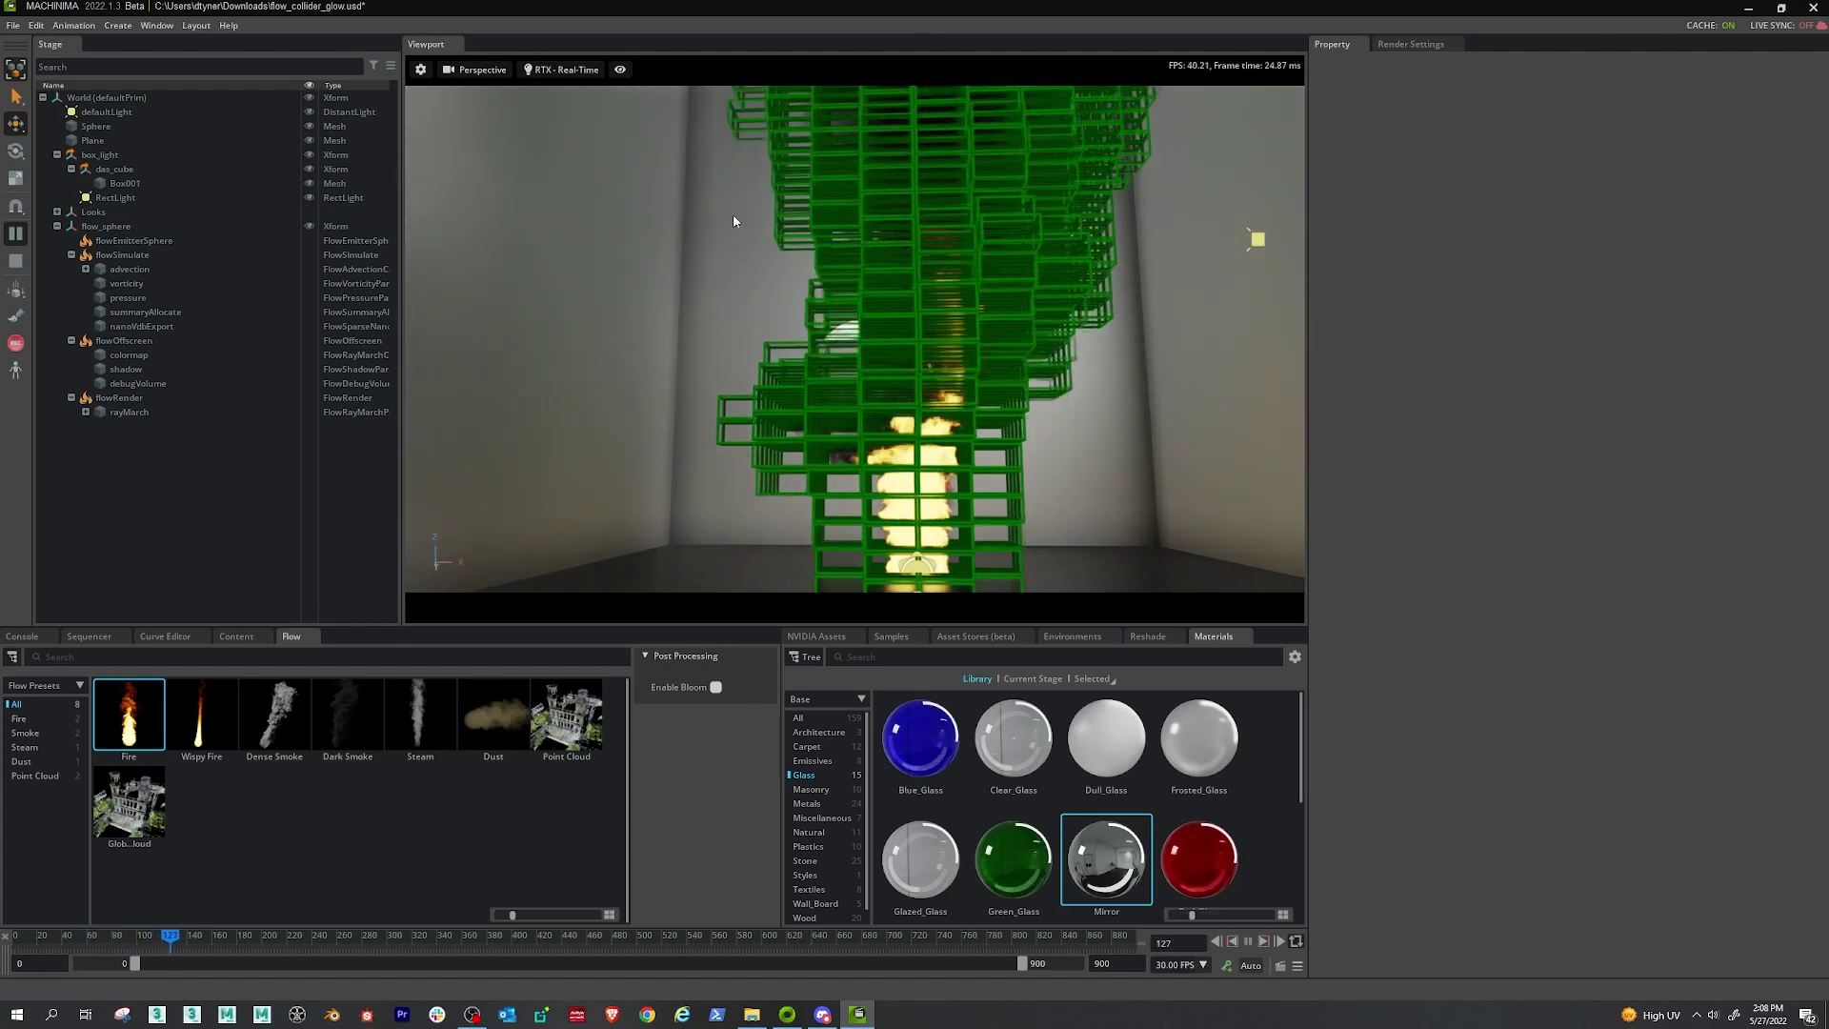
# Create a camera from the current view and switch the viewport back to the Perspective camera
pyautogui.click(473, 69)
pyautogui.moveTo(514, 79)
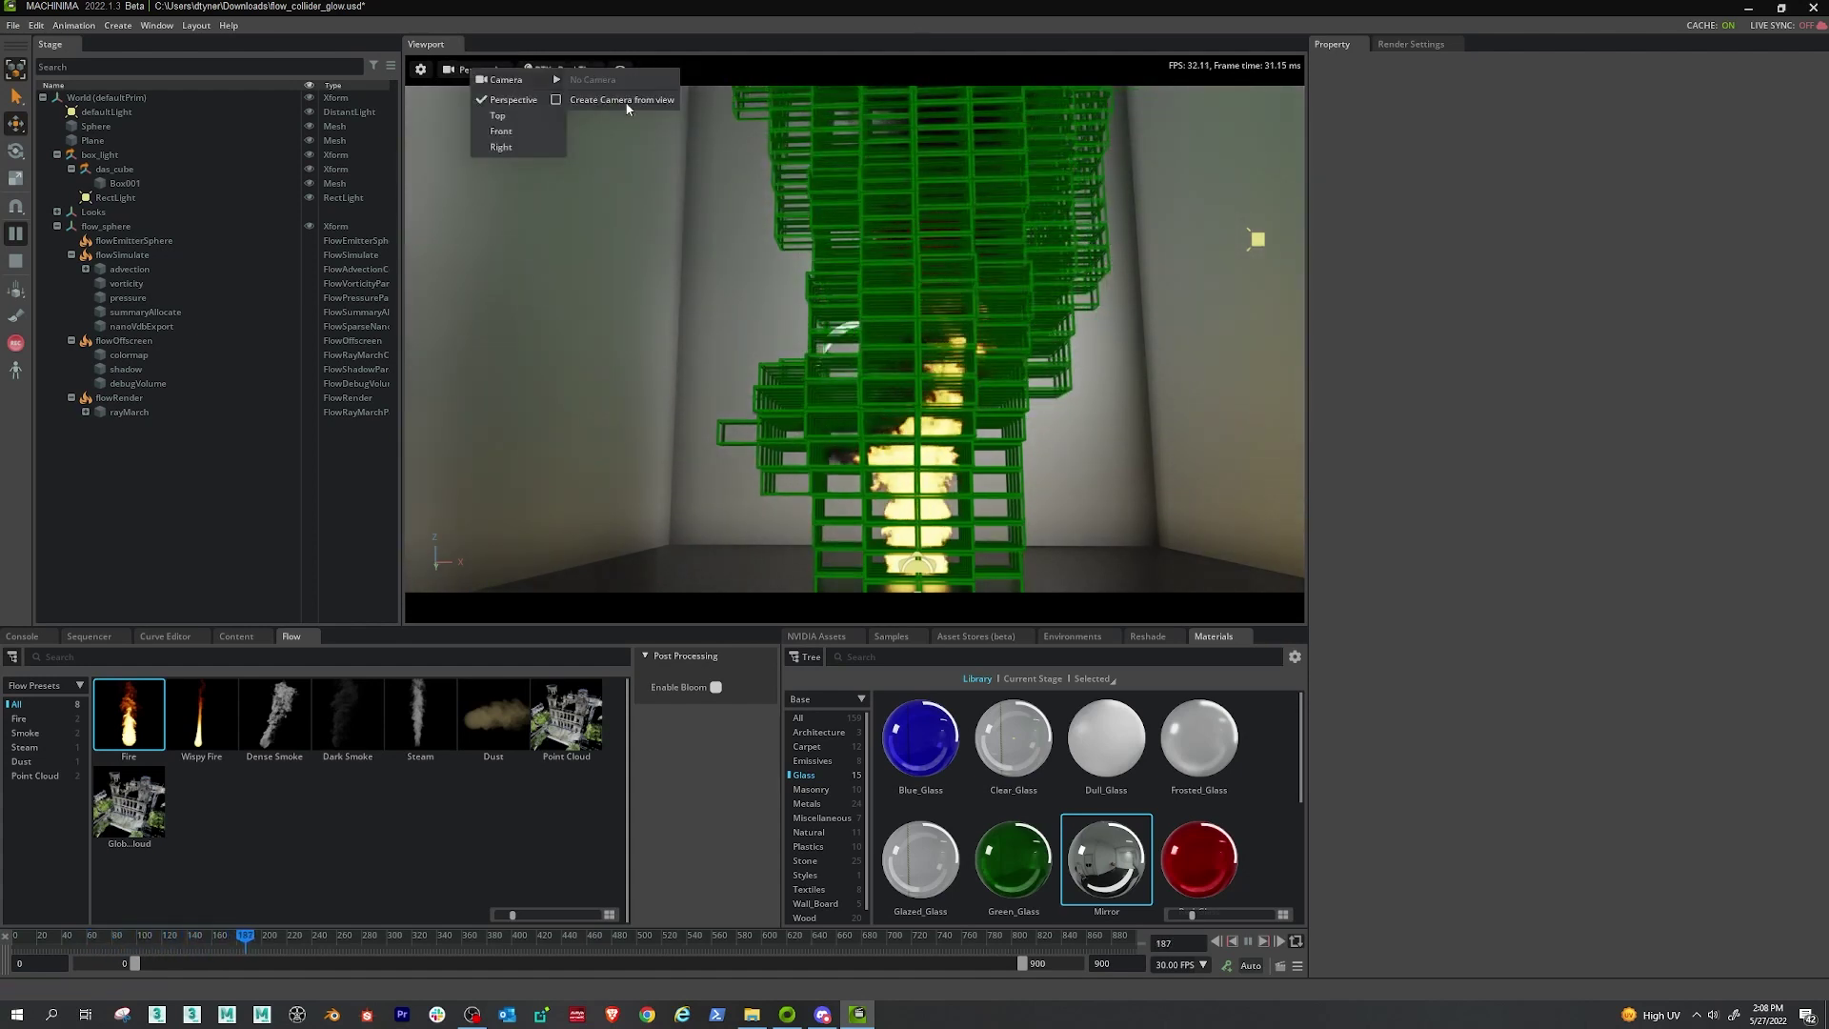
pyautogui.click(626, 100)
pyautogui.click(481, 69)
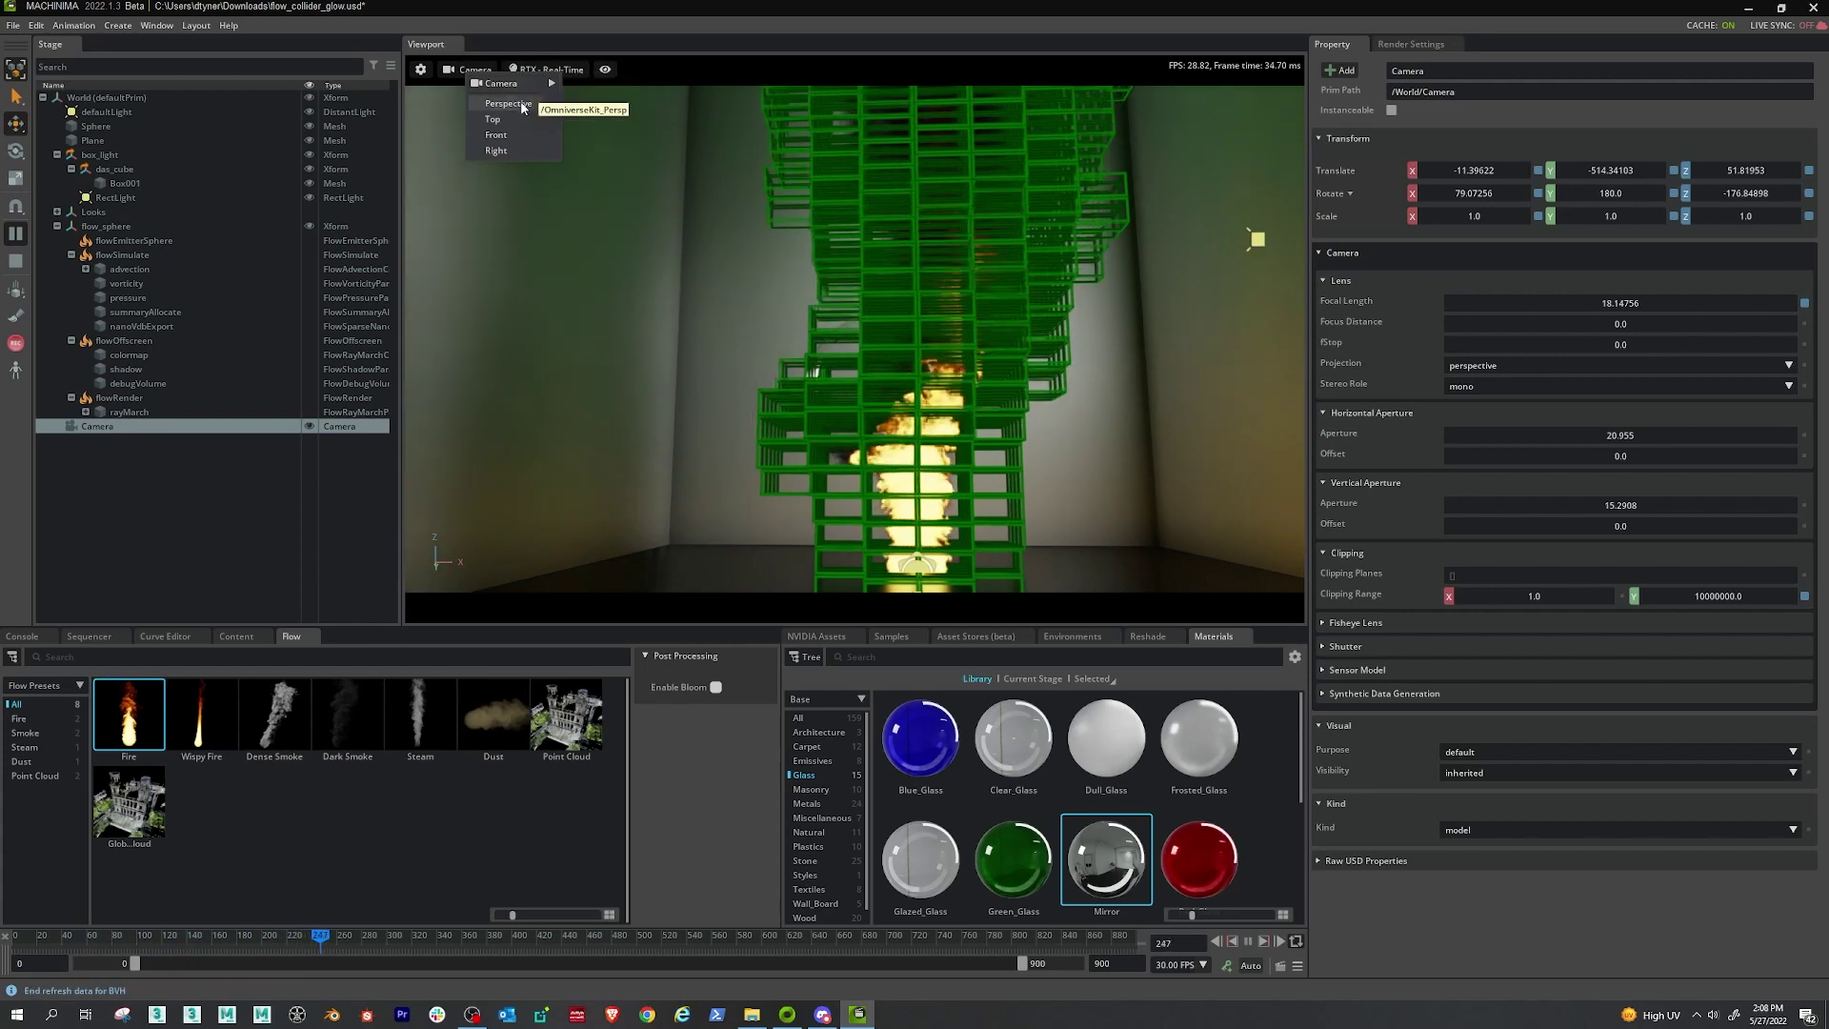
# Examine the whole block wireframe column from outside and inside the box, and disable enableBlockWireframe on the rayMarch prim
pyautogui.scroll(-15, 813, 393)
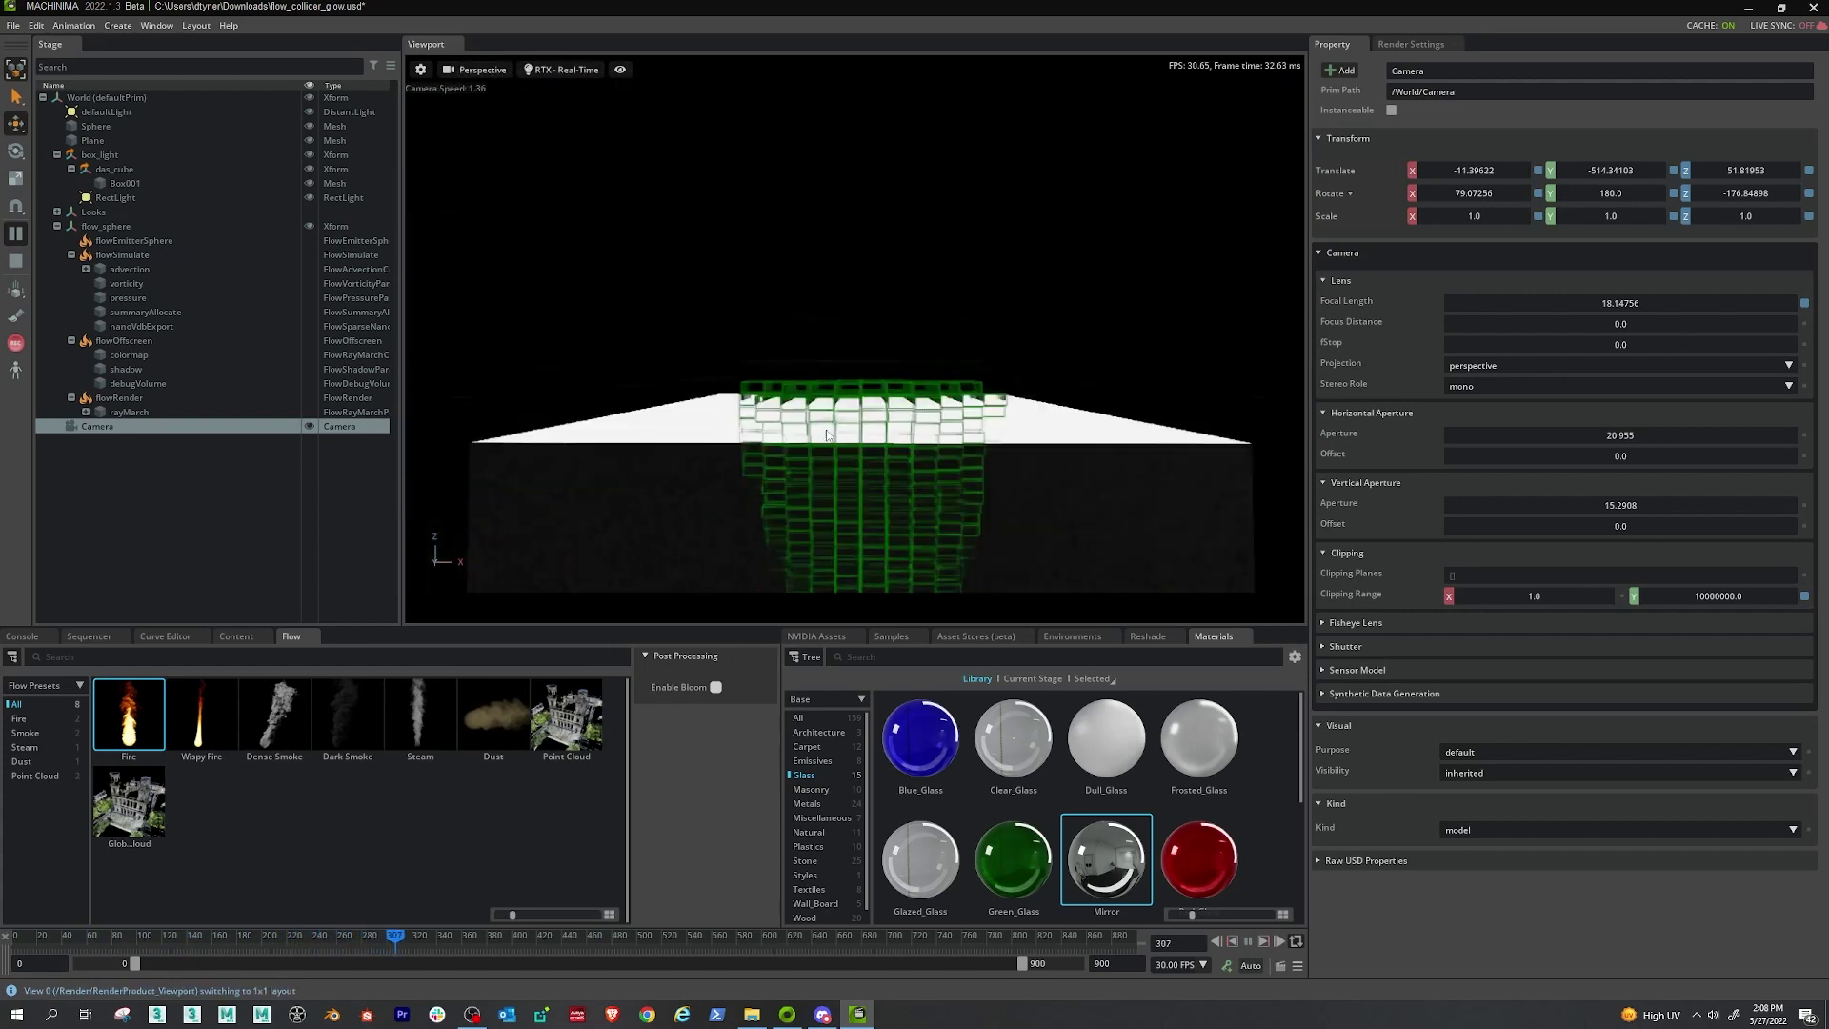
pyautogui.scroll(10, 829, 438)
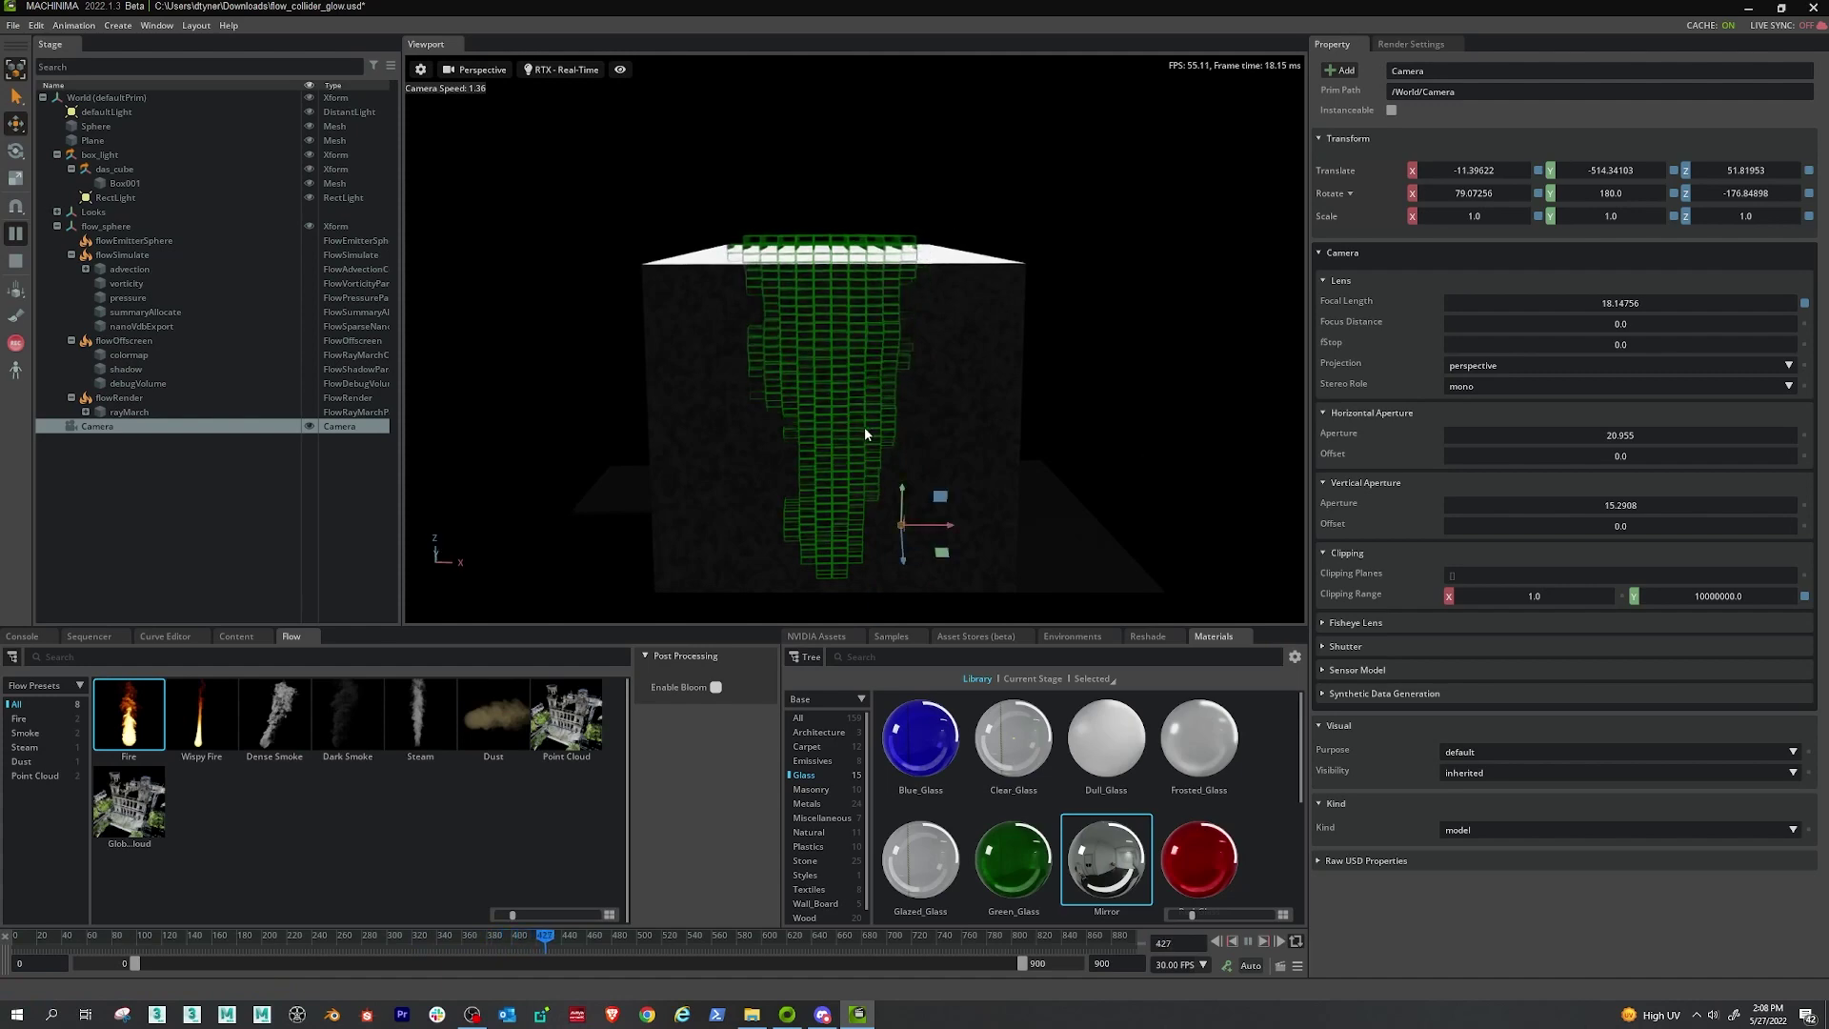
pyautogui.moveTo(830, 435); pyautogui.dragTo(865, 436, button='middle')
pyautogui.scroll(10, 867, 428)
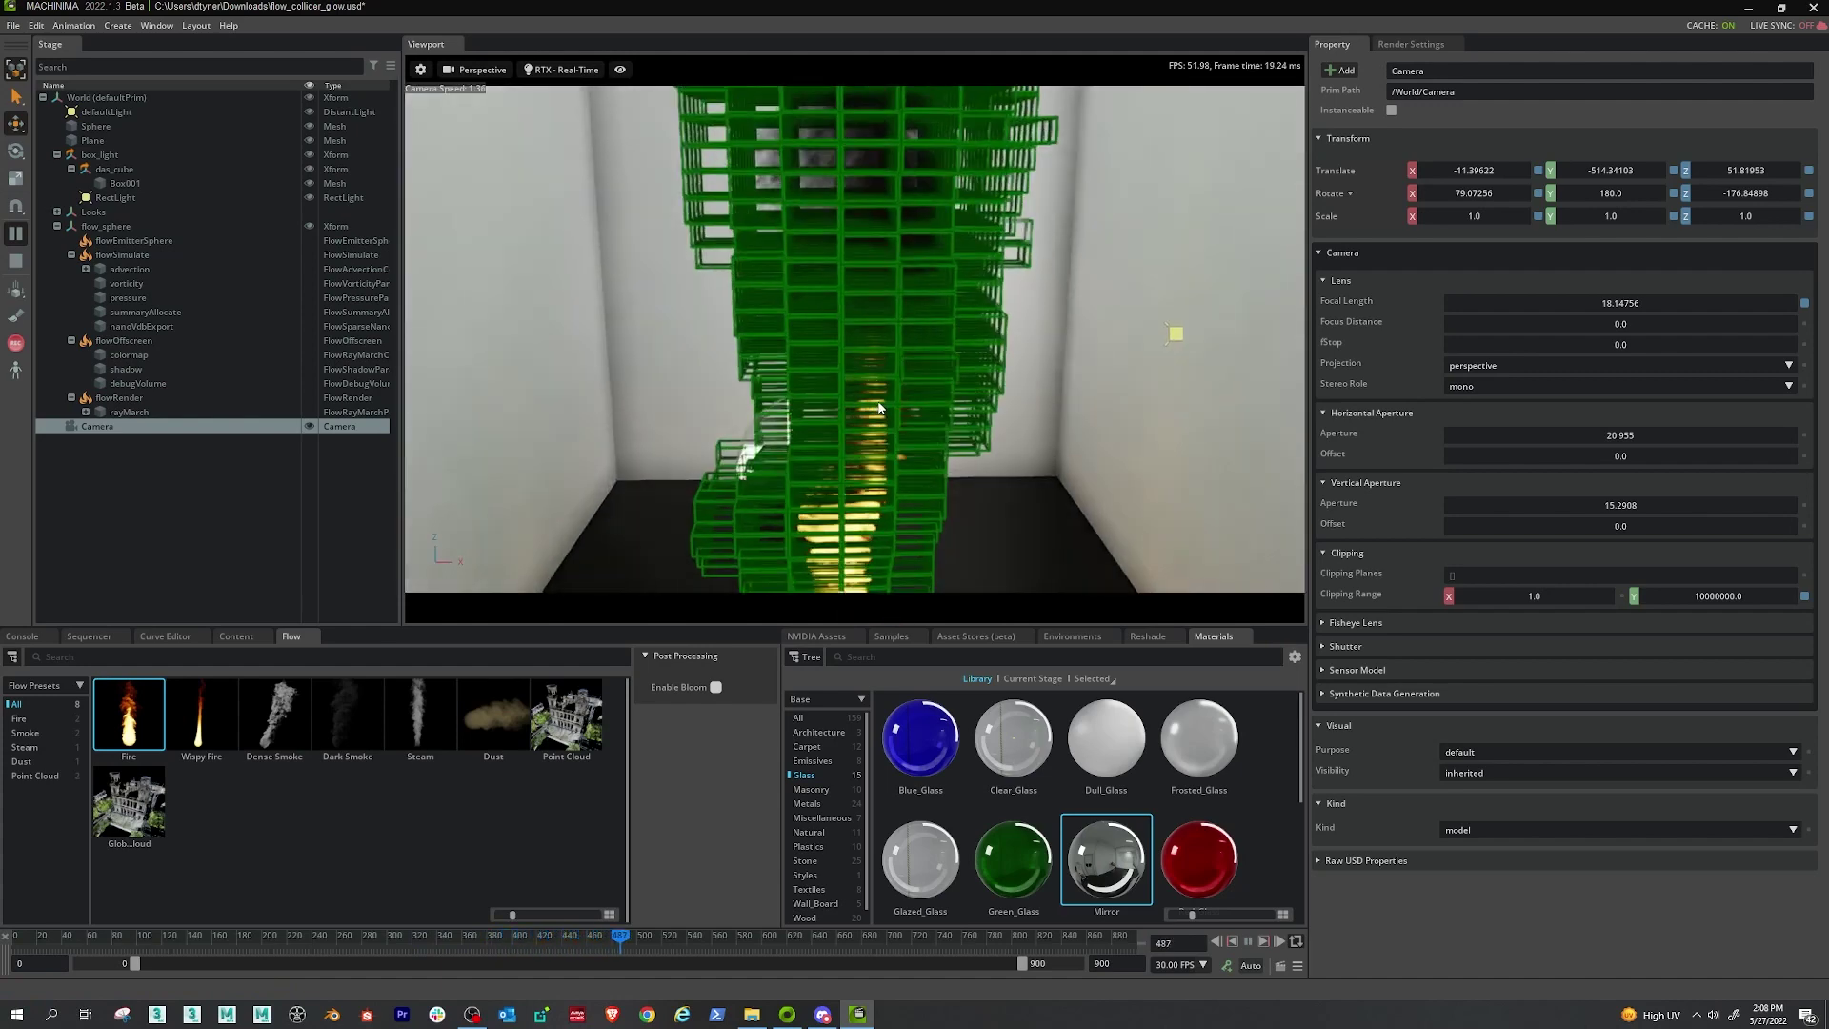
pyautogui.keyDown('alt'); pyautogui.moveTo(877, 407); pyautogui.dragTo(871, 327); pyautogui.keyUp('alt')
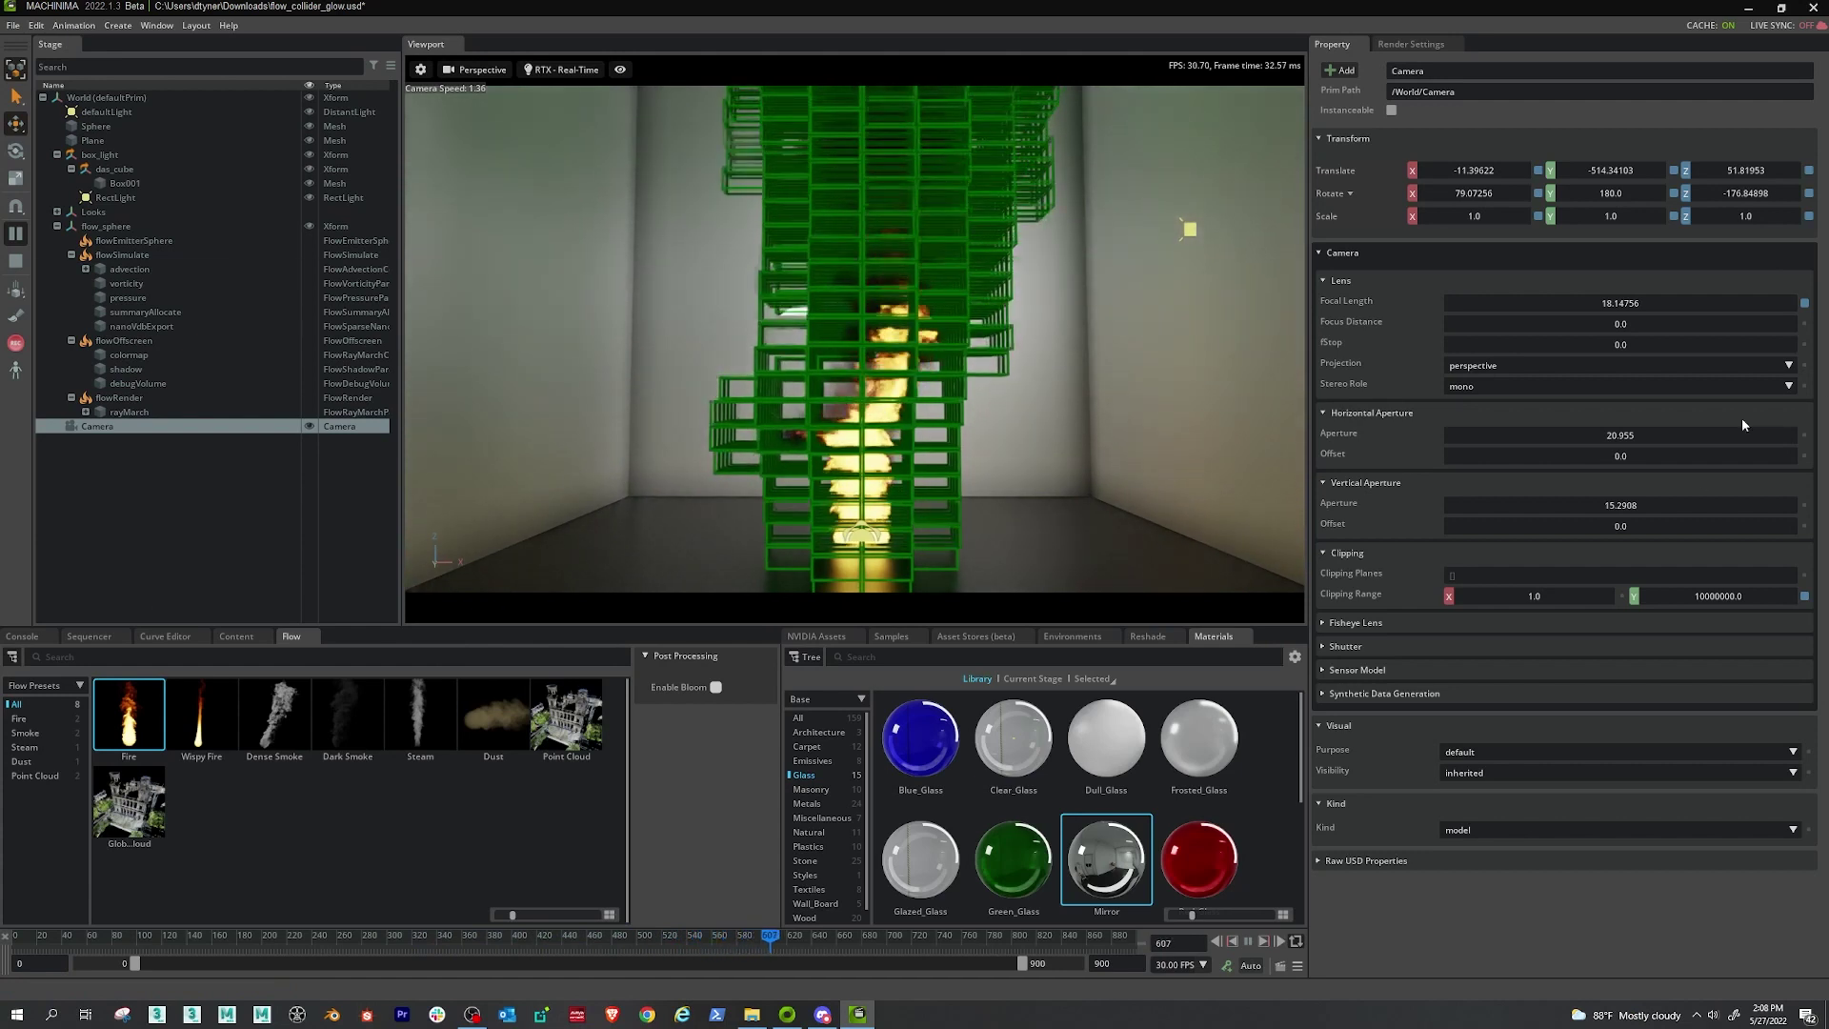
pyautogui.click(214, 413)
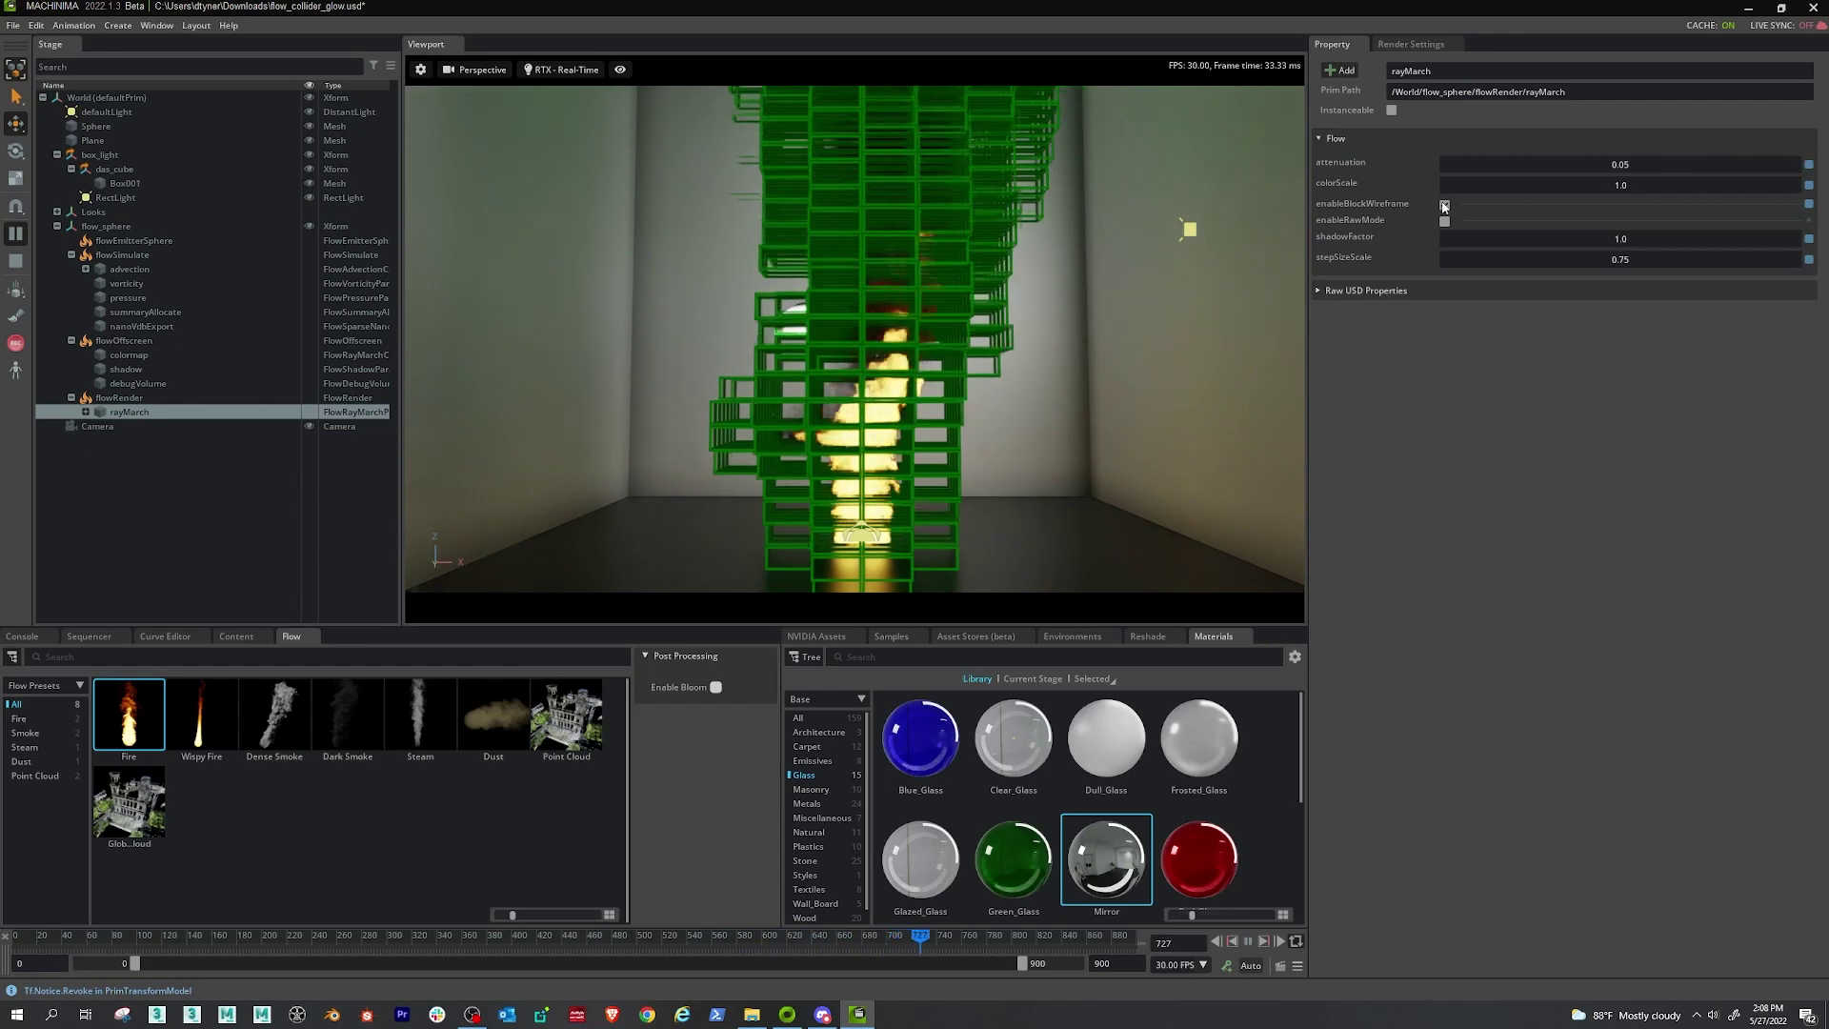
pyautogui.click(1445, 205)
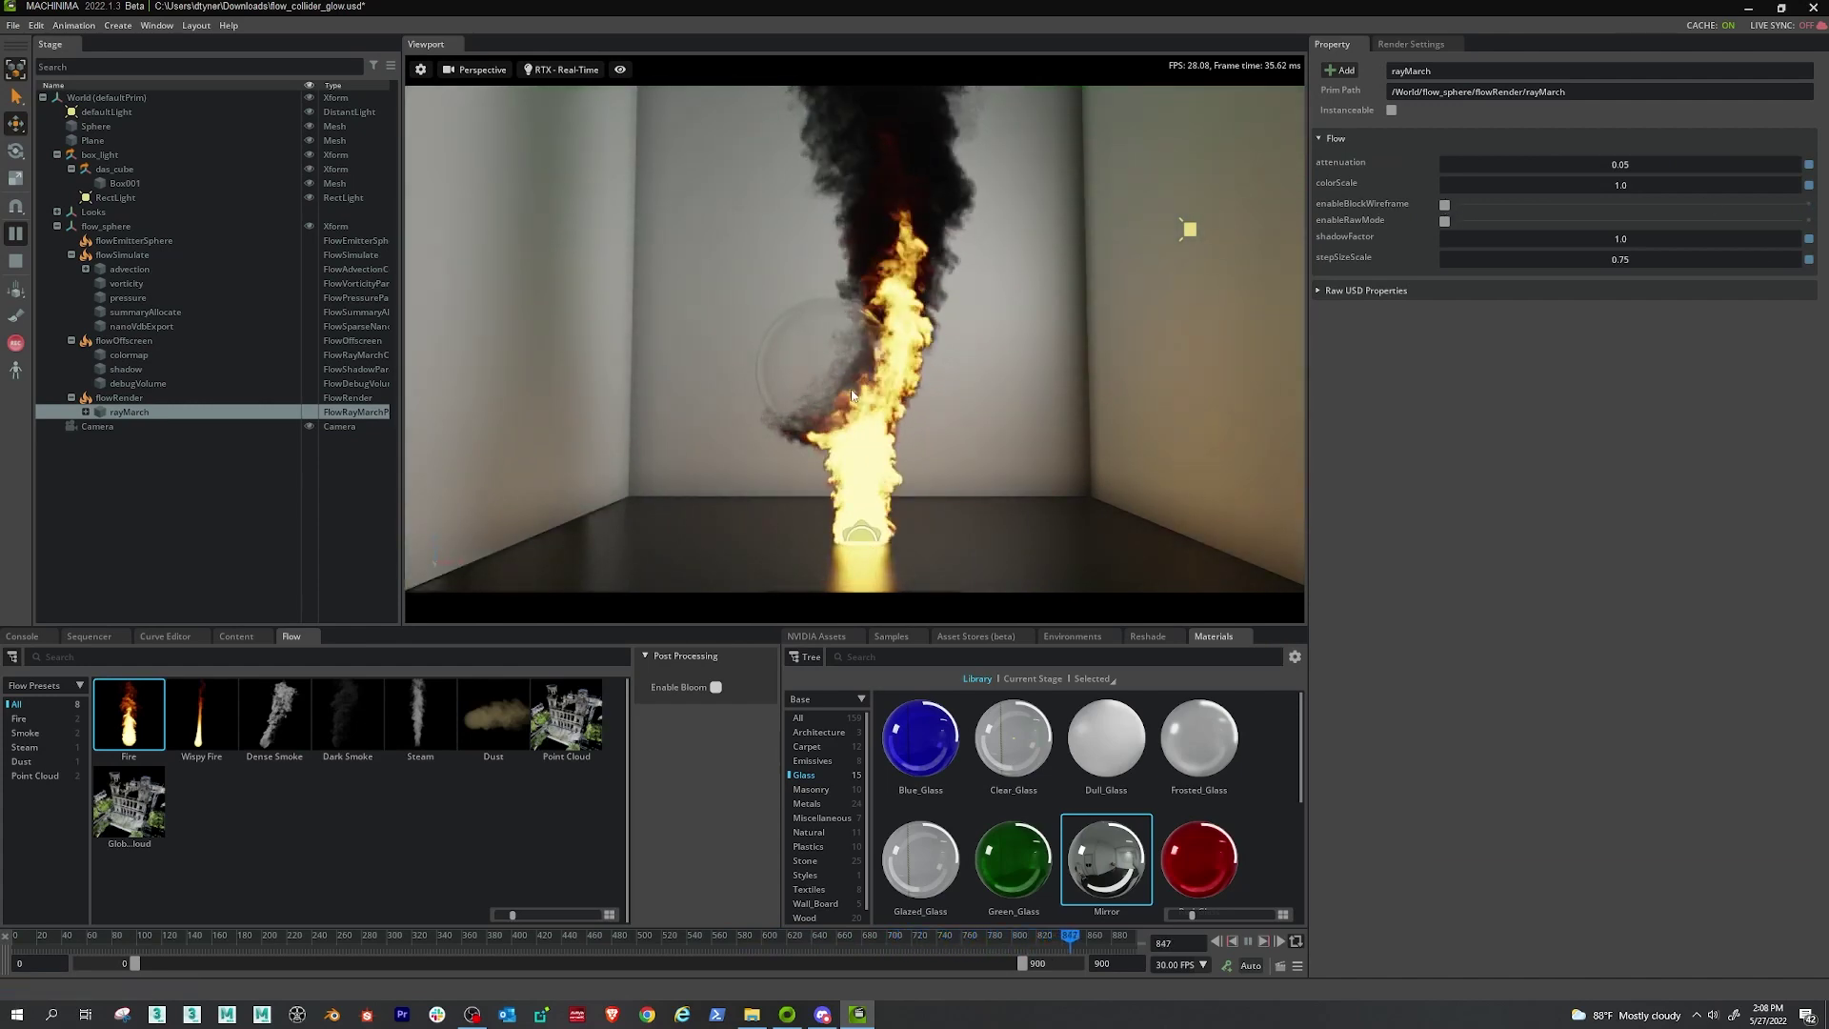
# Move the glass sphere directly over the flame, to about X -1.6 and Z 161
pyautogui.click(848, 339)
pyautogui.moveTo(857, 337); pyautogui.dragTo(897, 270)
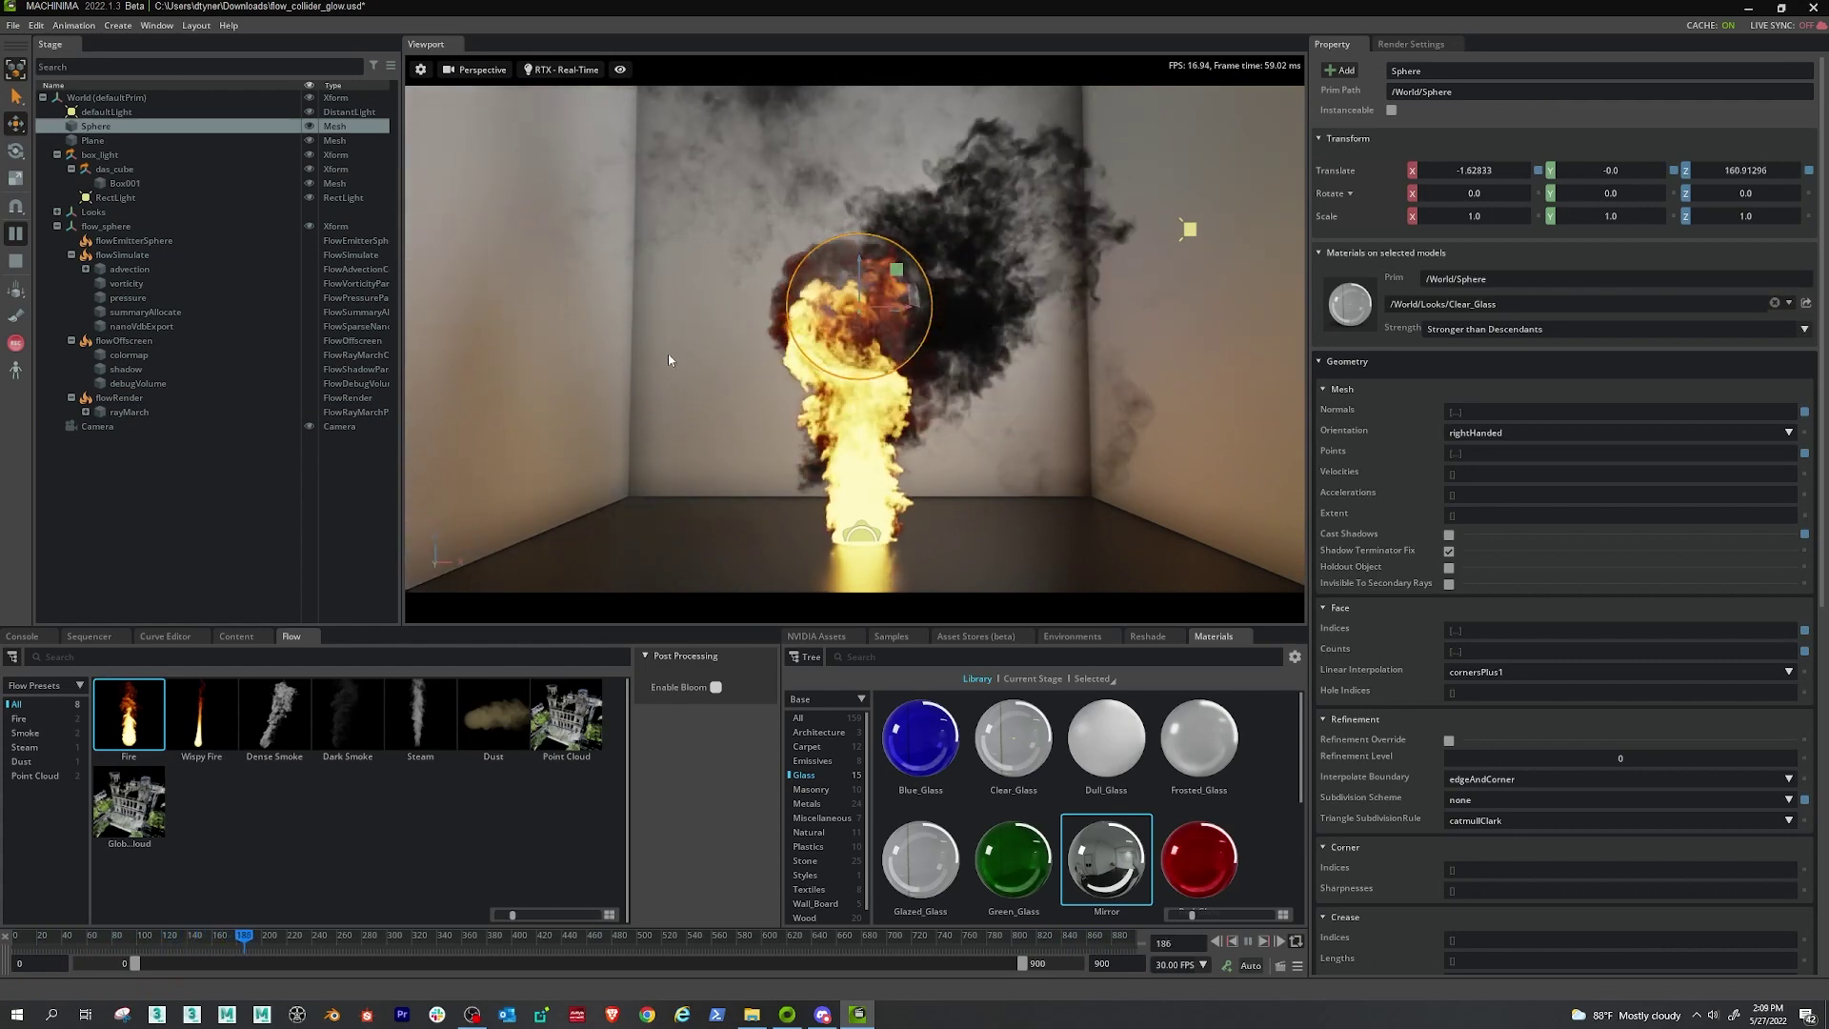